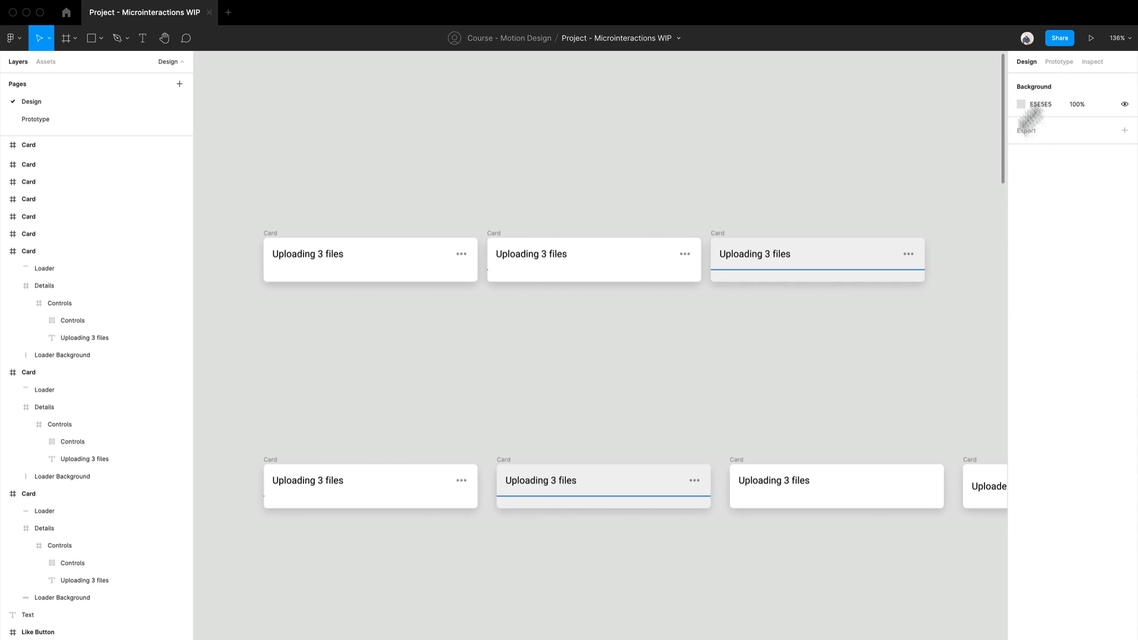
- Show the prototype connections and rename the starting point of the second row's flow (Flow 3) to Completed Upload
click(1060, 62)
scroll(280, 363, down, 3)
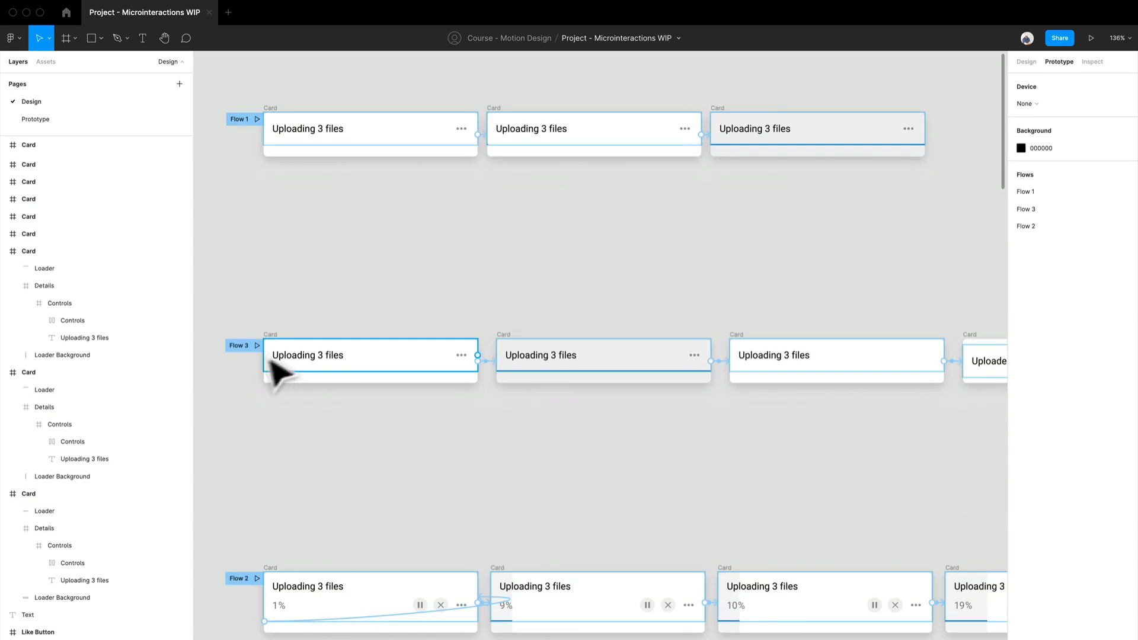
click(279, 367)
double_click(242, 346)
text(c)
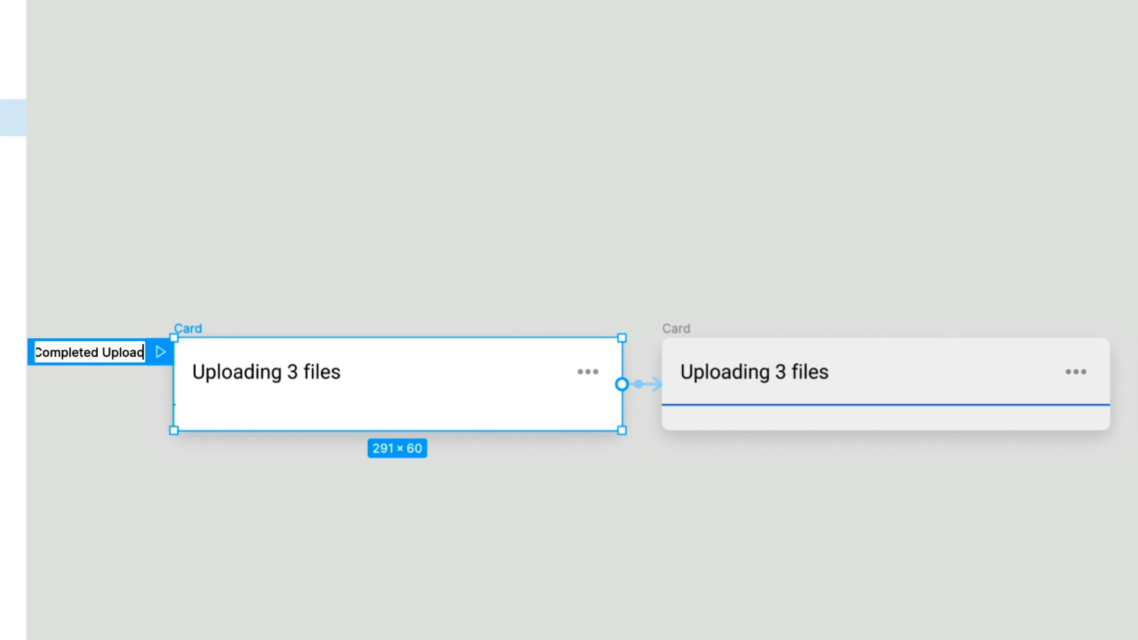
key(Return)
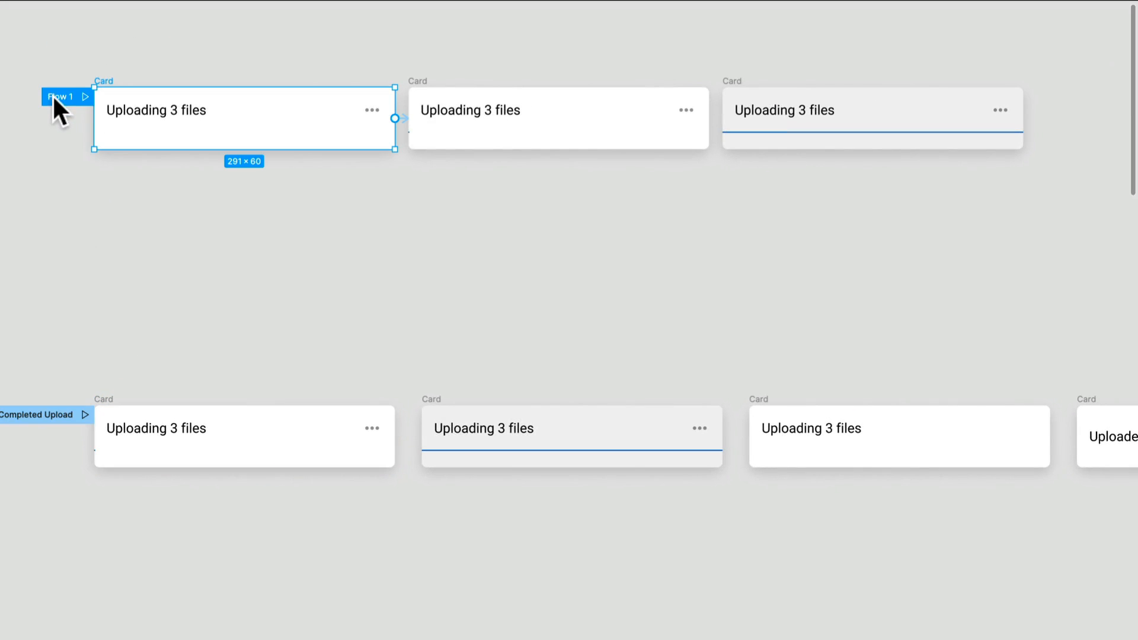
- Rename the starting point of the top row's flow (Flow 1) to Simple Uploader
double_click(53, 96)
text(Simple )
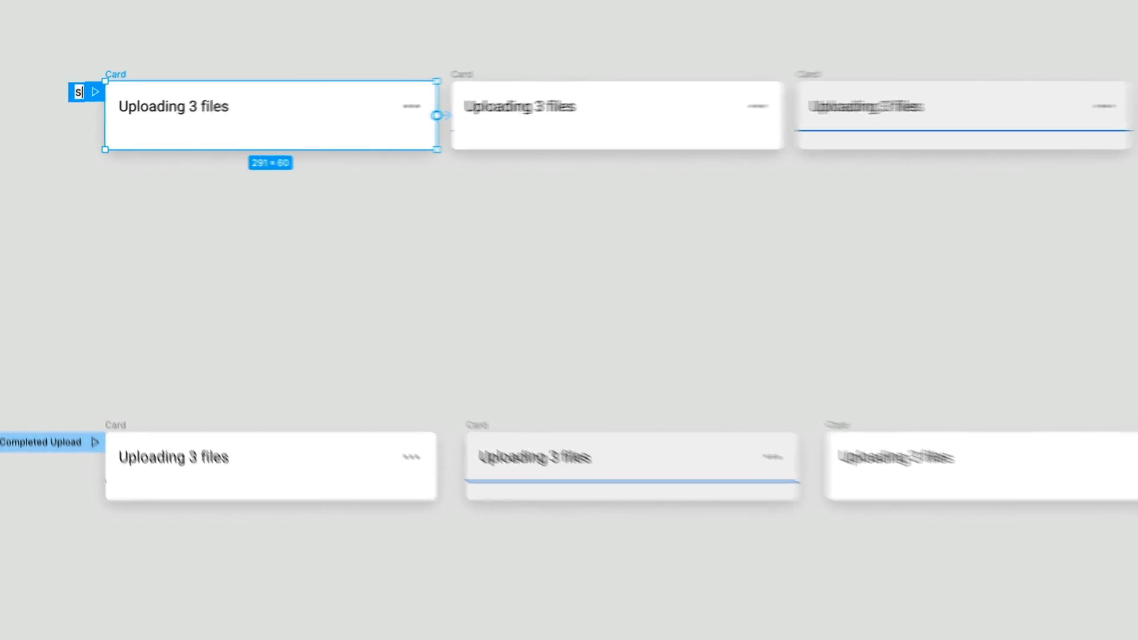
text(Upload)
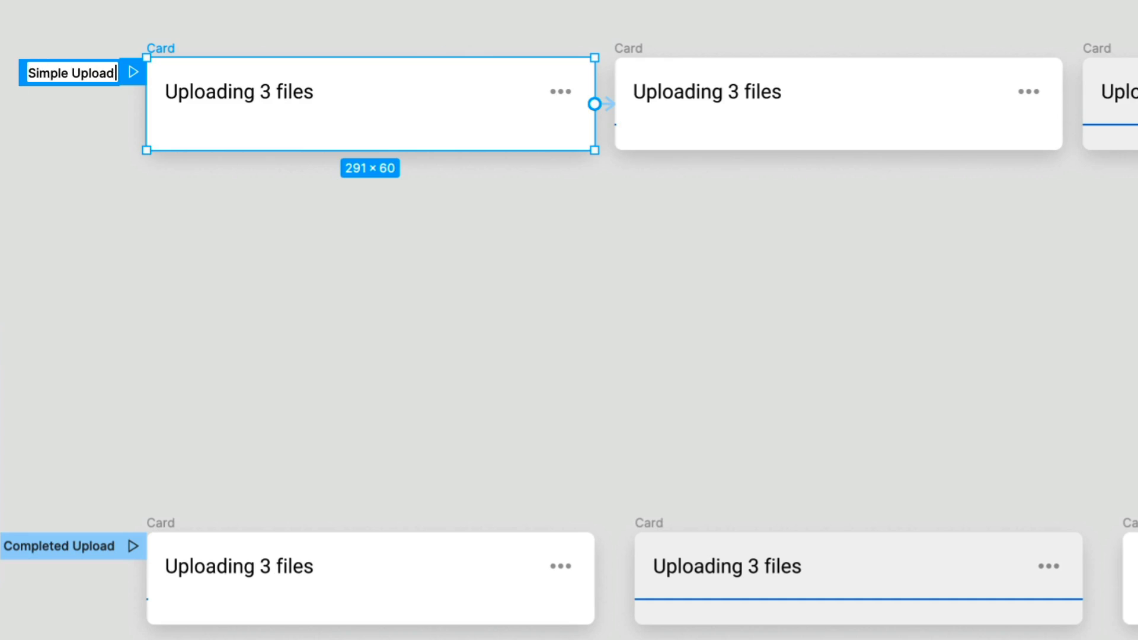
text(er)
key(Return)
- Rename the starting point of the third row's flow (Flow 2) to Complex Uploader
scroll(570, 320, down, 3)
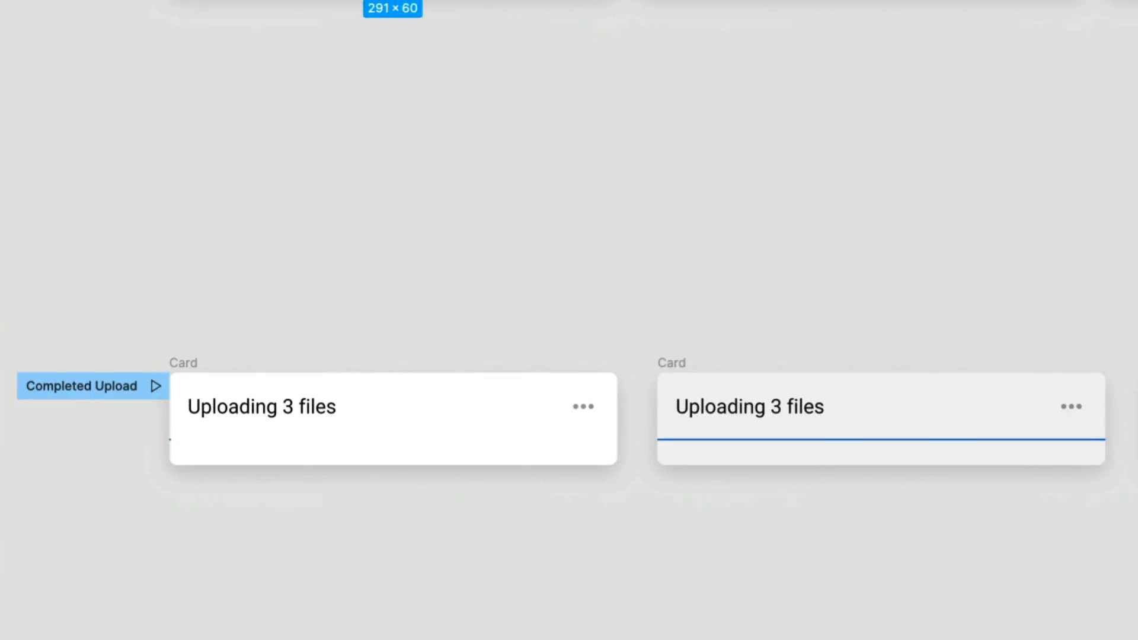
click(251, 502)
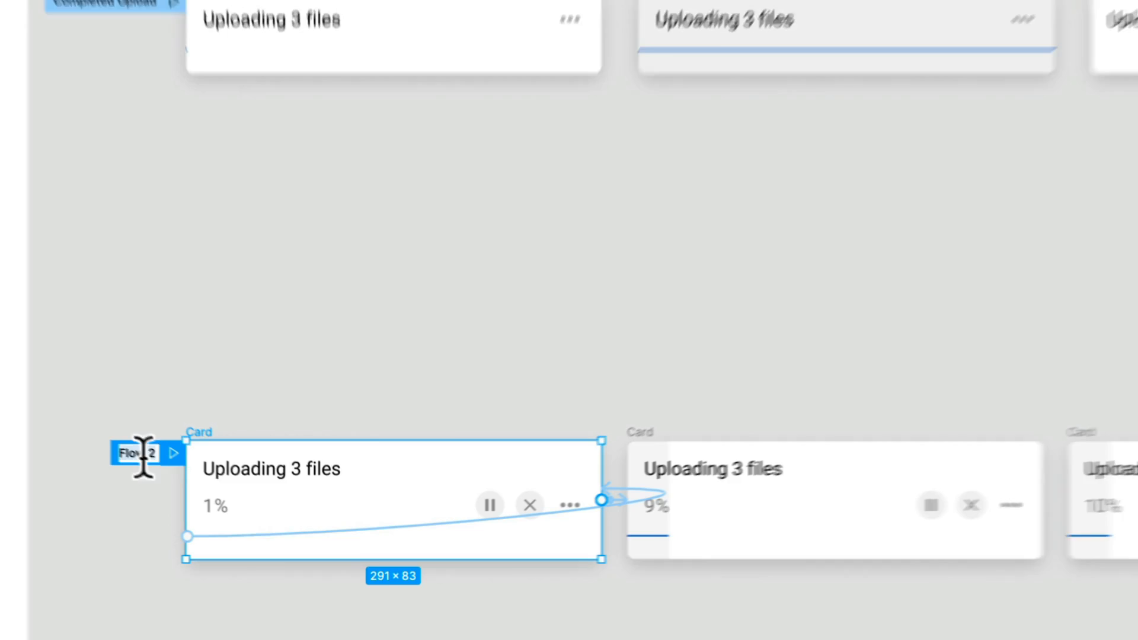
text(Complex Uploader)
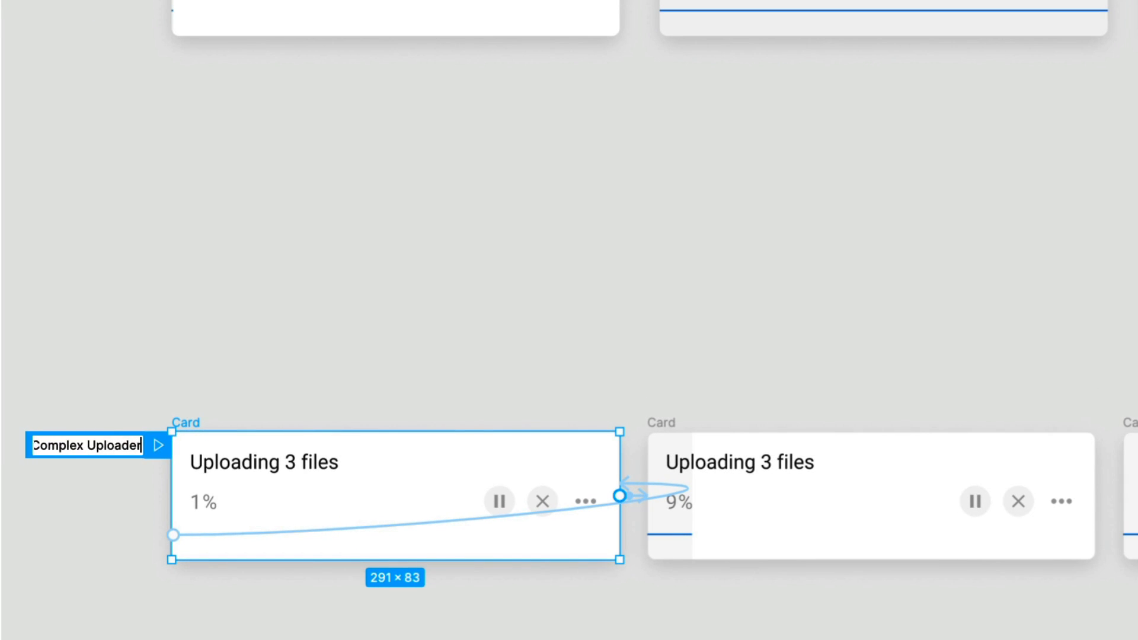
key(Return)
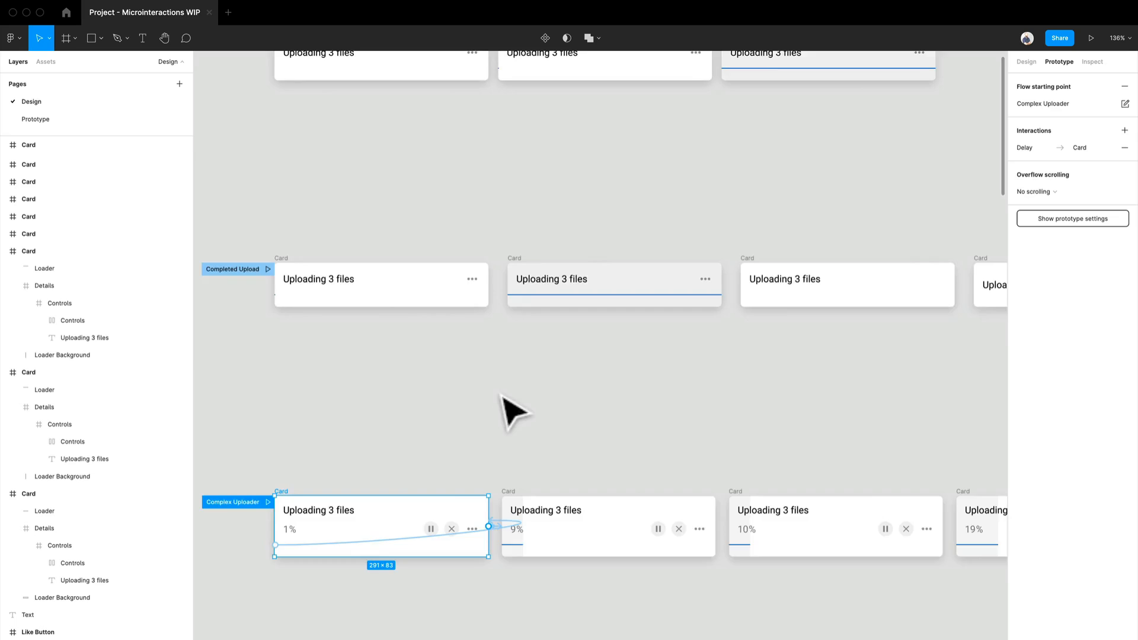
- Examine the Completed Upload flow's sequence of card frames from the starting card to the final checkmark card
scroll(540, 474, up, 3)
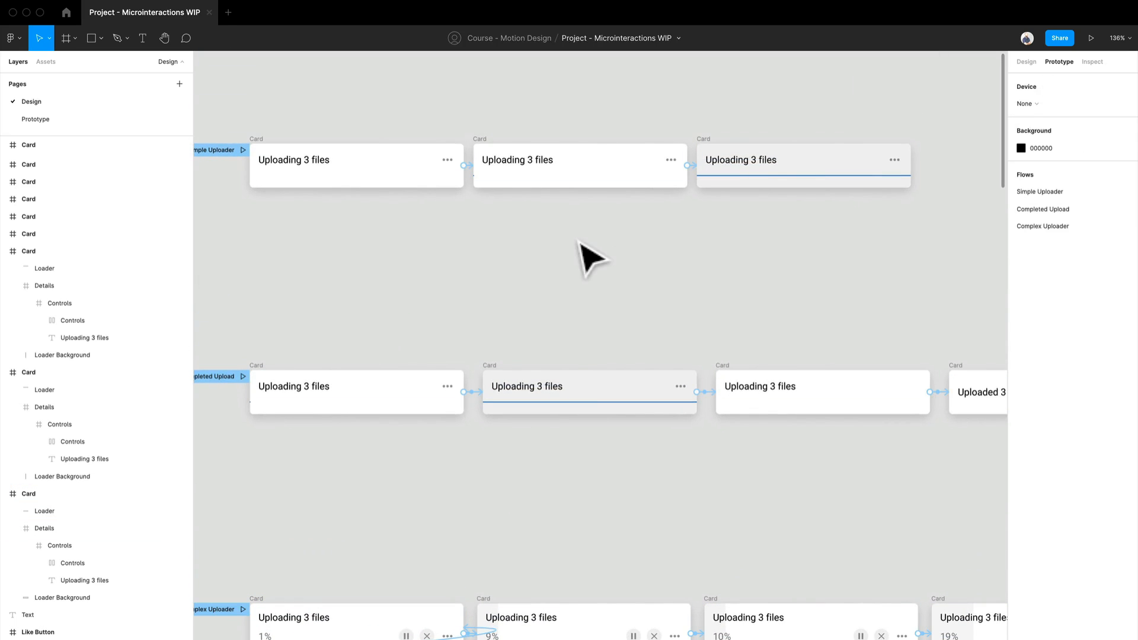
click(1037, 209)
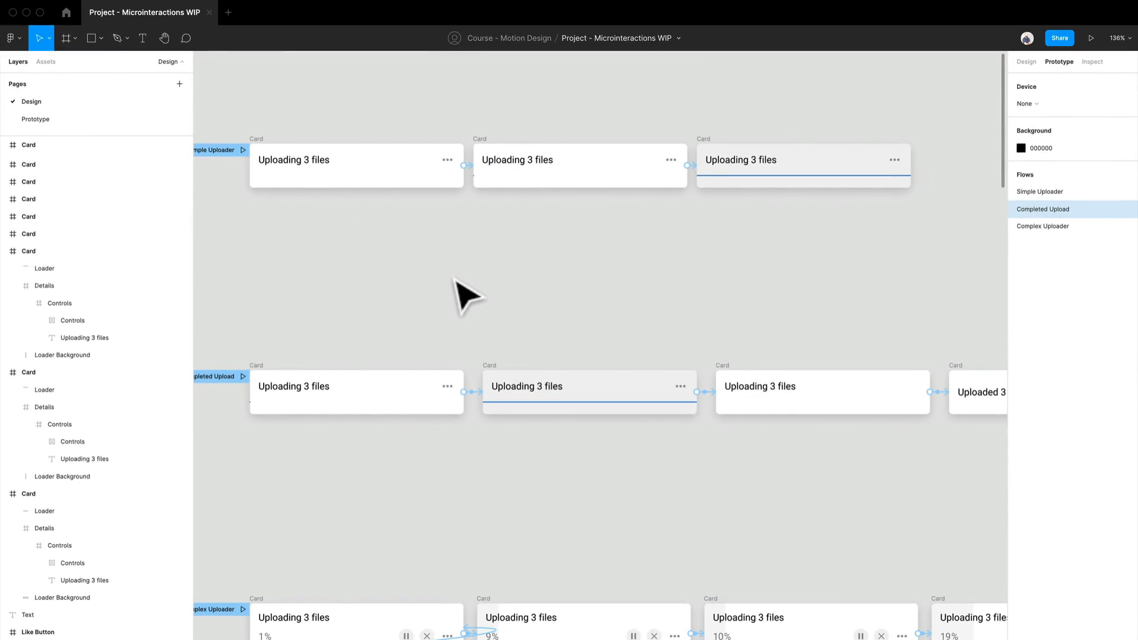
scroll(455, 279, left, 1)
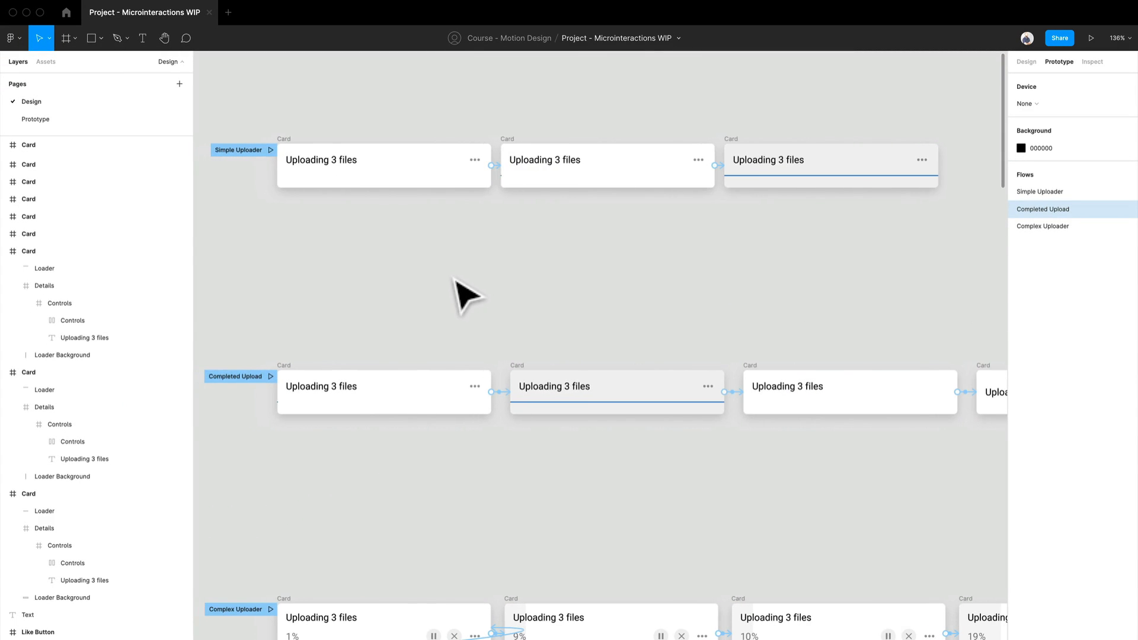
scroll(383, 426, up, 2)
drag(409, 461, 496, 406)
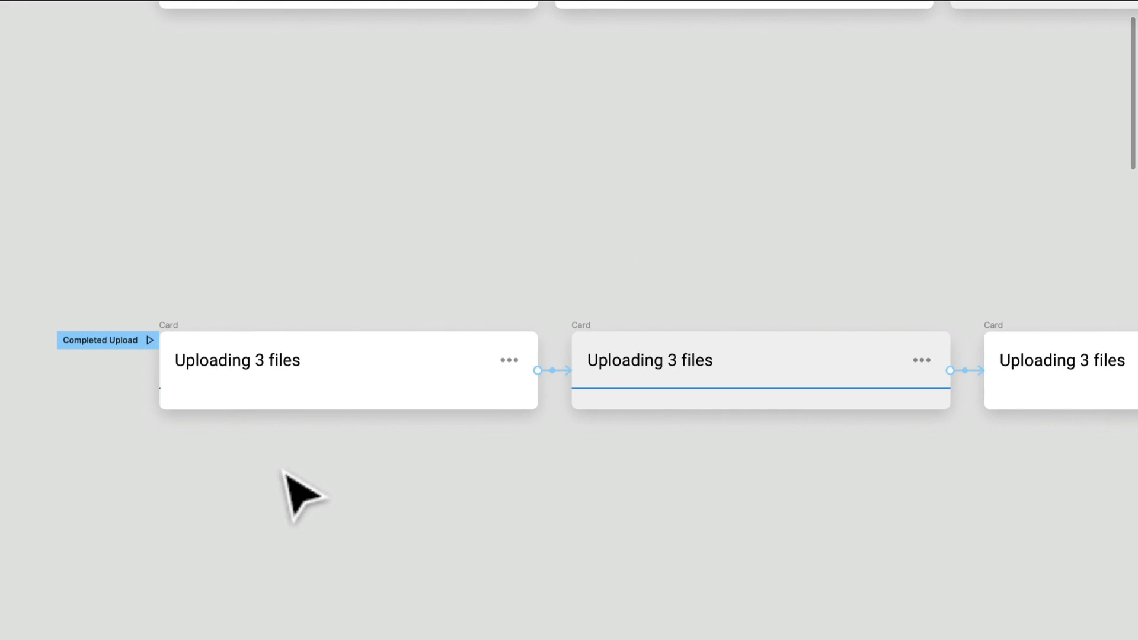
scroll(432, 419, right, 10)
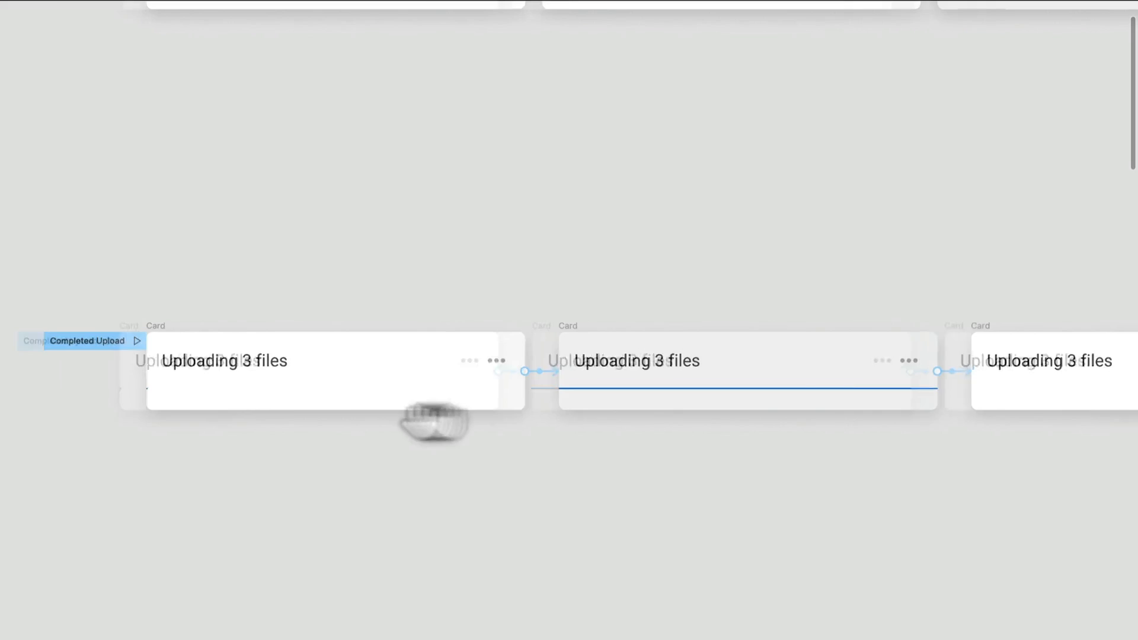
scroll(412, 296, down, 5)
drag(465, 284, 418, 487)
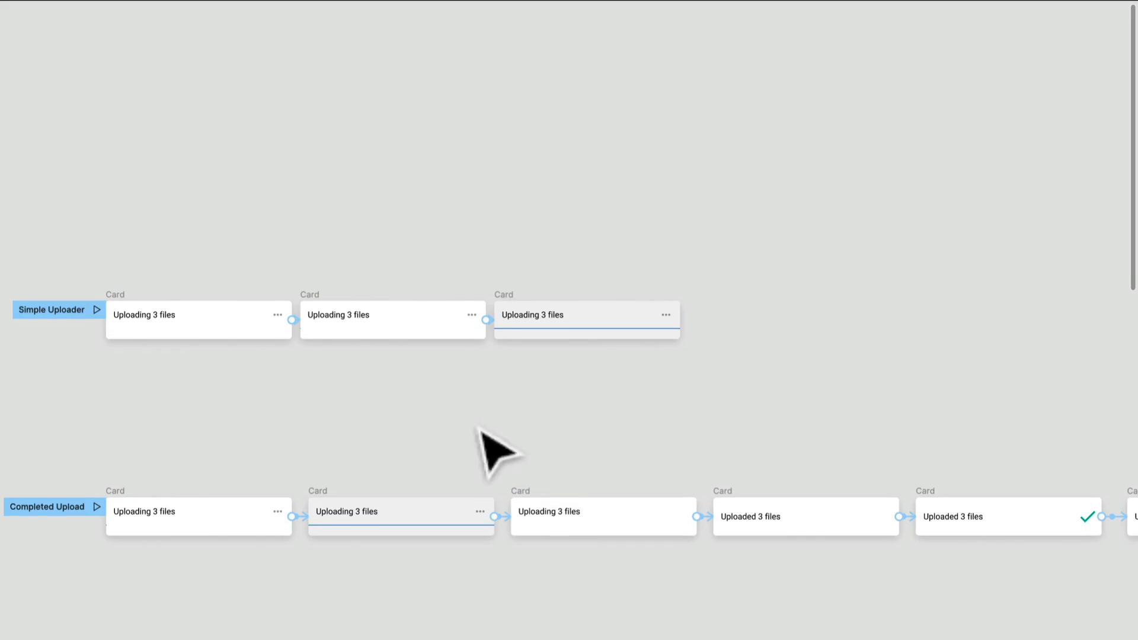
scroll(507, 421, up, 1)
scroll(508, 422, up, 2)
drag(686, 500, 541, 343)
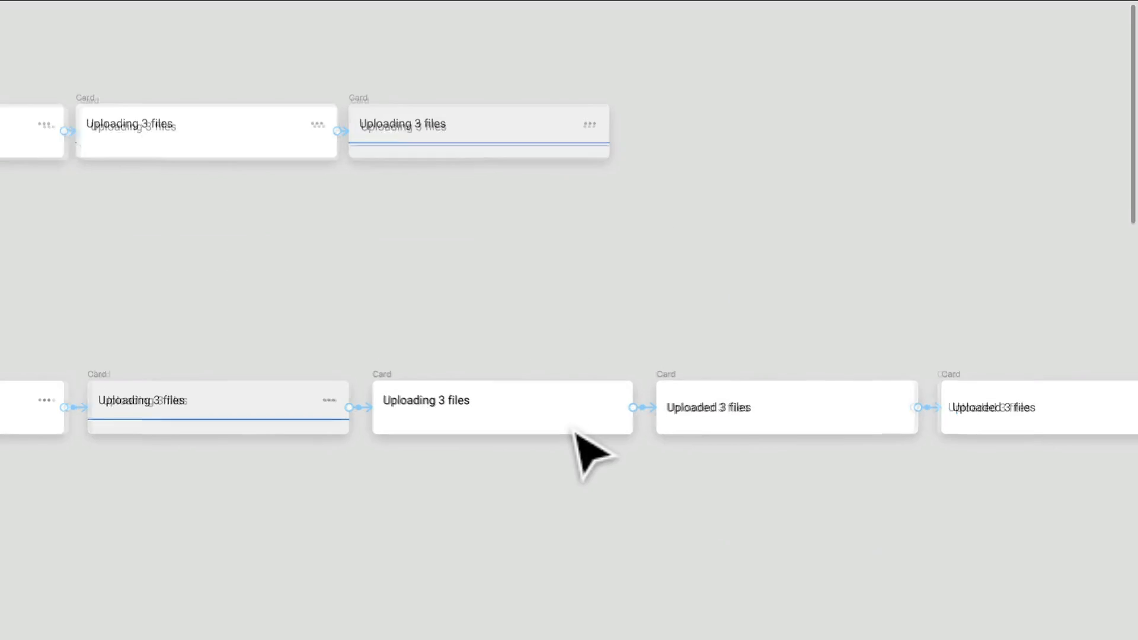
scroll(584, 450, up, 2)
drag(880, 473, 418, 510)
drag(759, 541, 450, 539)
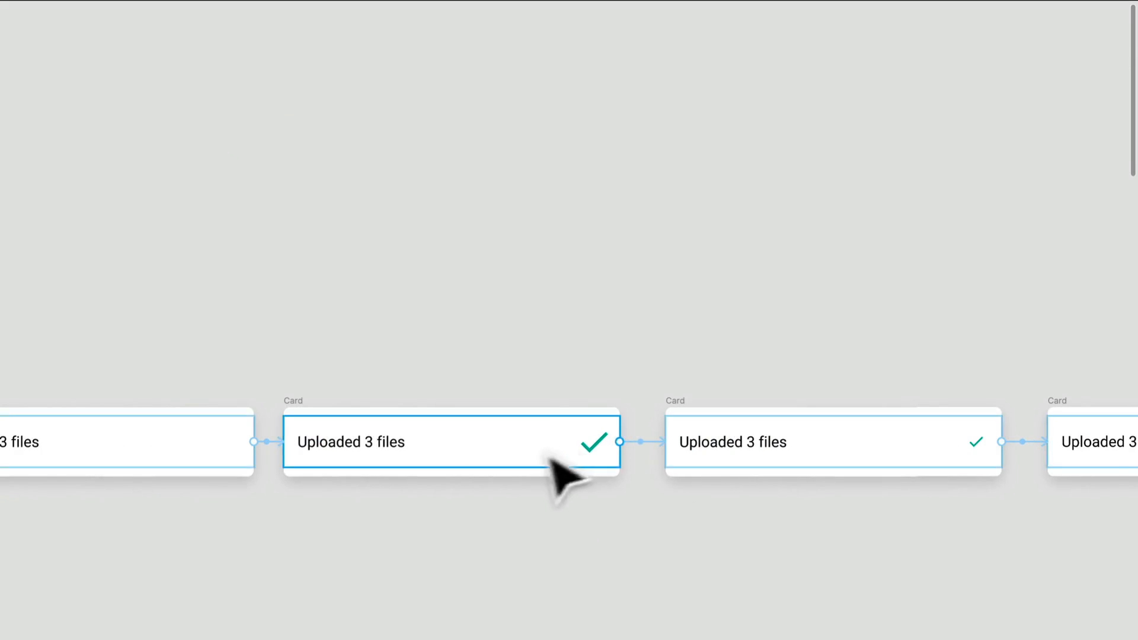
drag(946, 466, 546, 481)
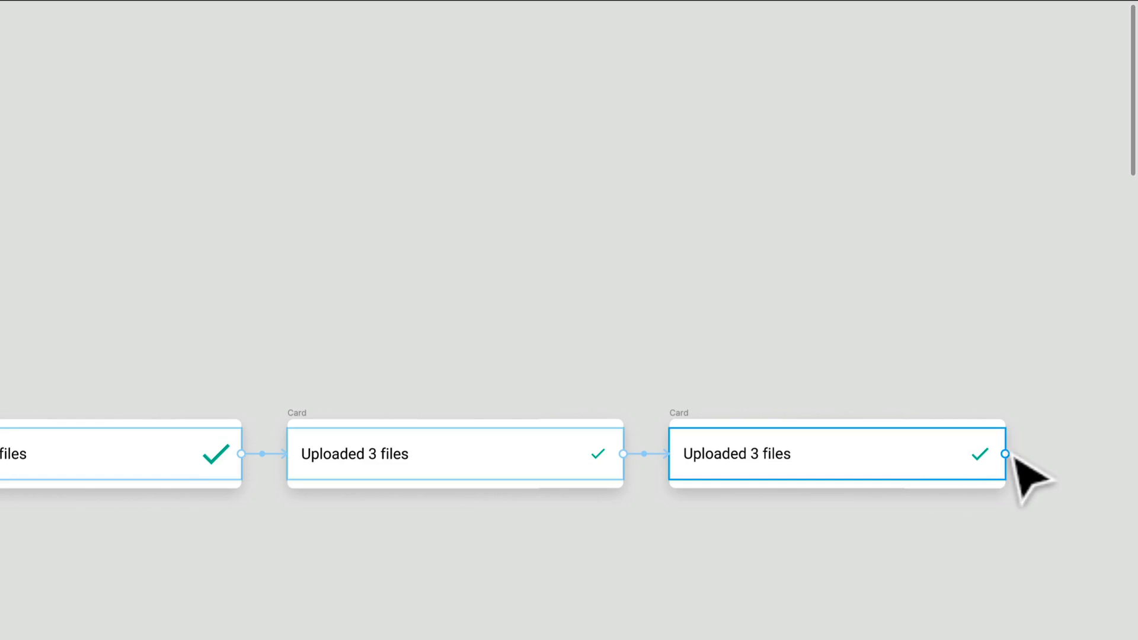
drag(560, 430, 1032, 230)
scroll(304, 201, up, 1)
drag(305, 201, 675, 186)
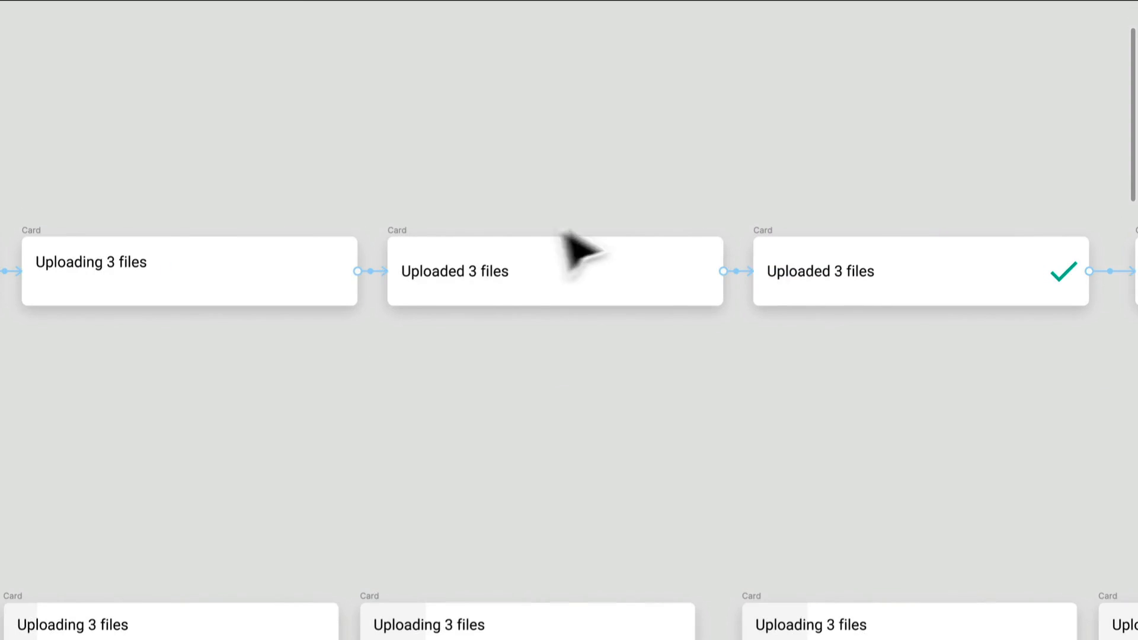
- Inspect the first Uploaded 3 files card's Details, Controls and check layers, including the check frame's vectors and design properties
click(476, 294)
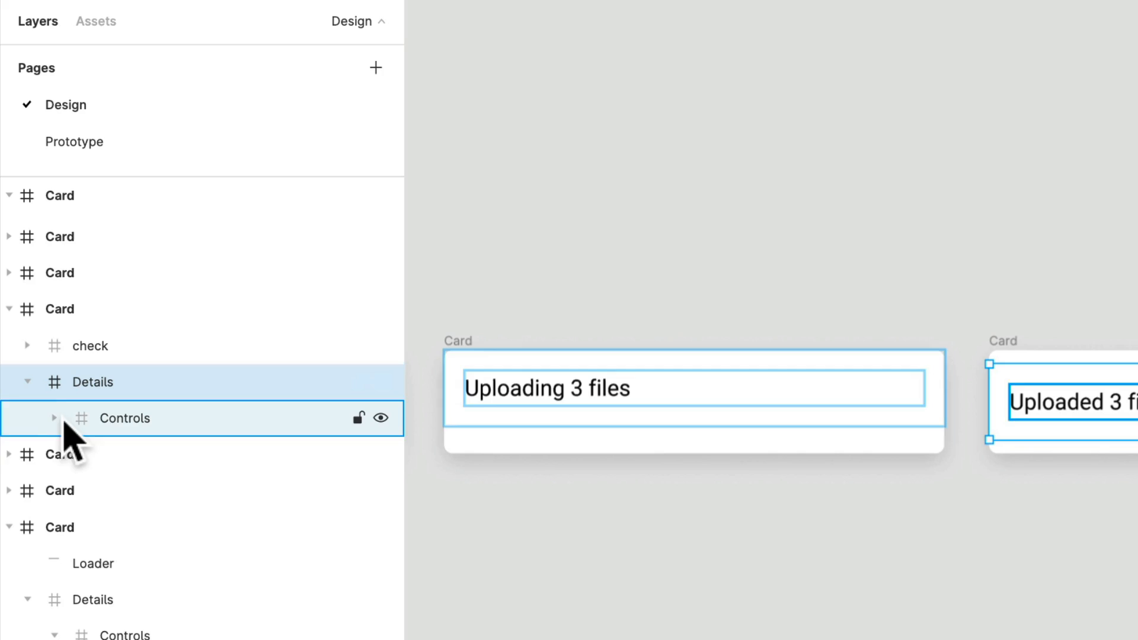
click(56, 419)
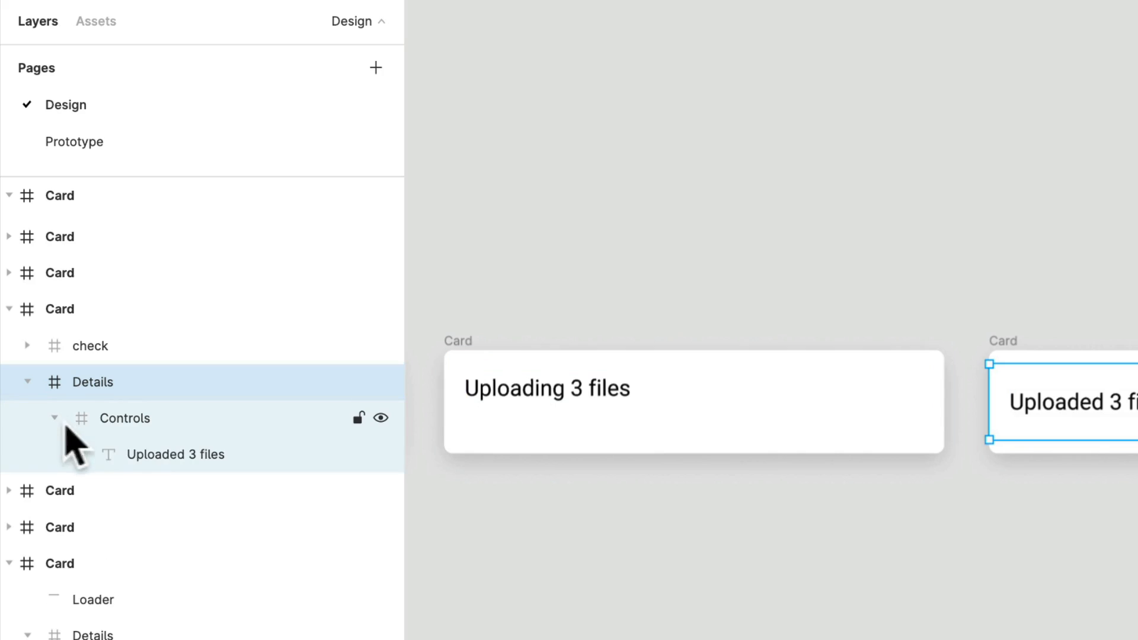
click(139, 455)
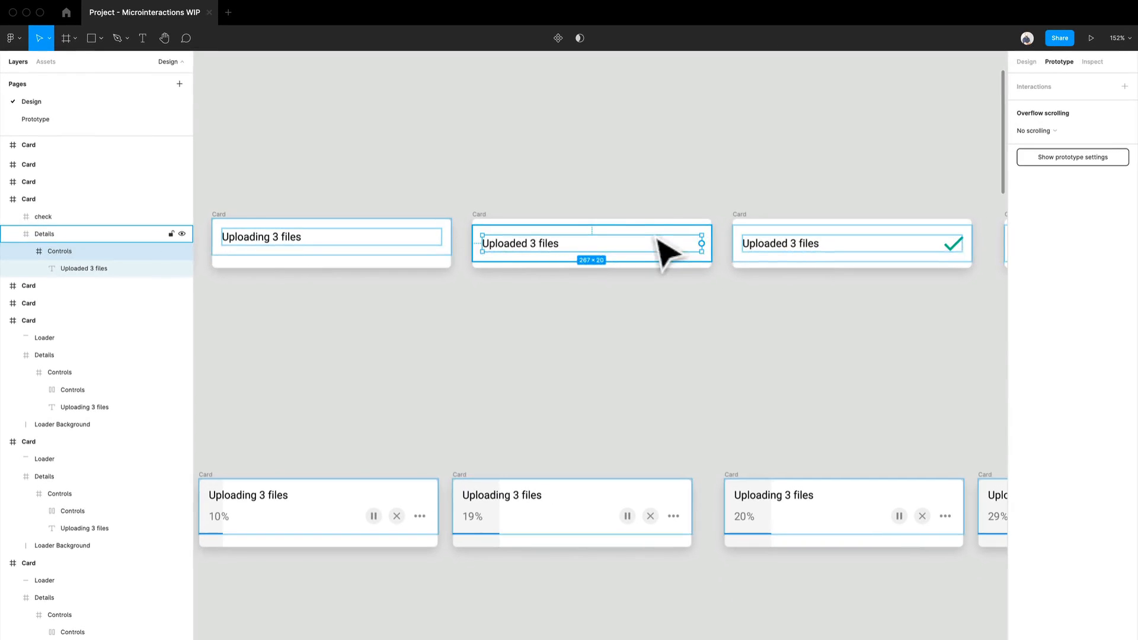
click(89, 215)
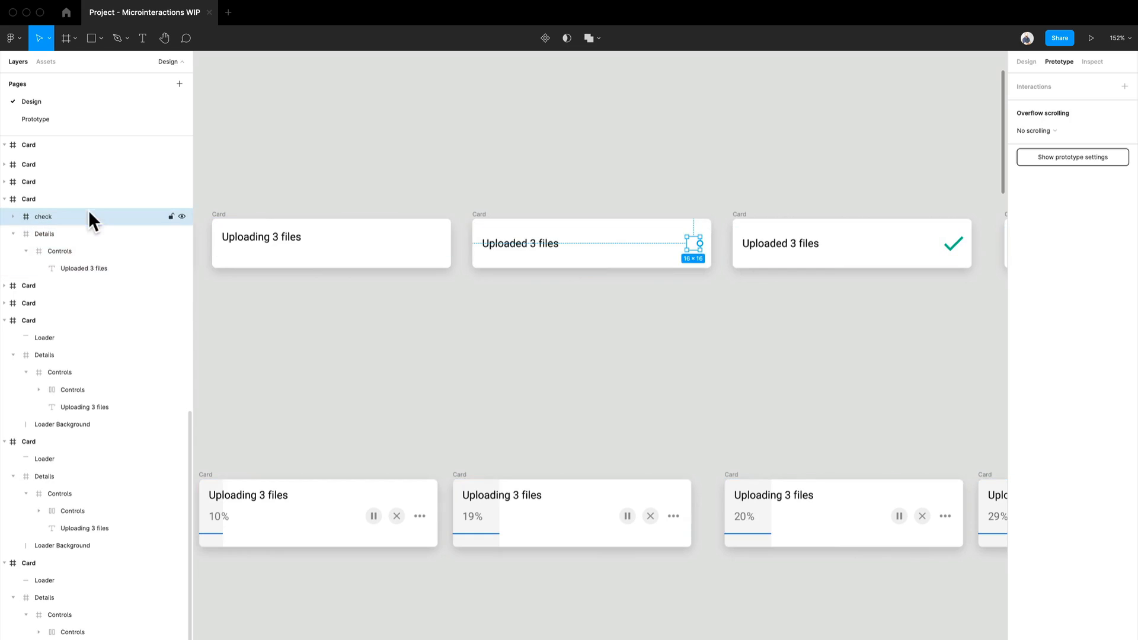
click(1026, 63)
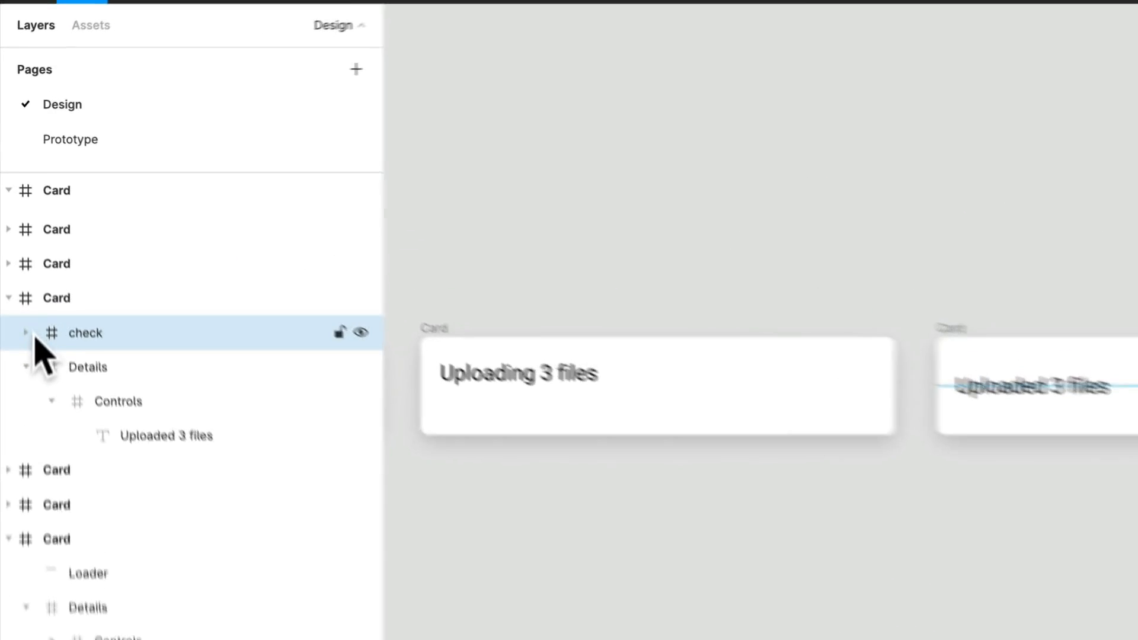
click(16, 216)
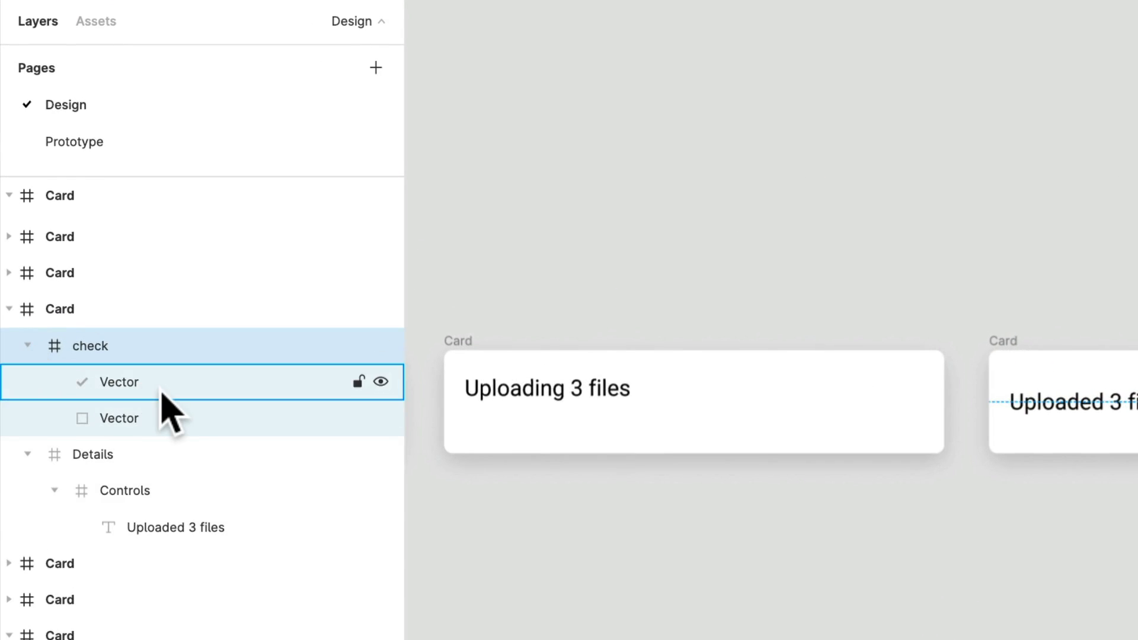
click(161, 391)
key(Escape)
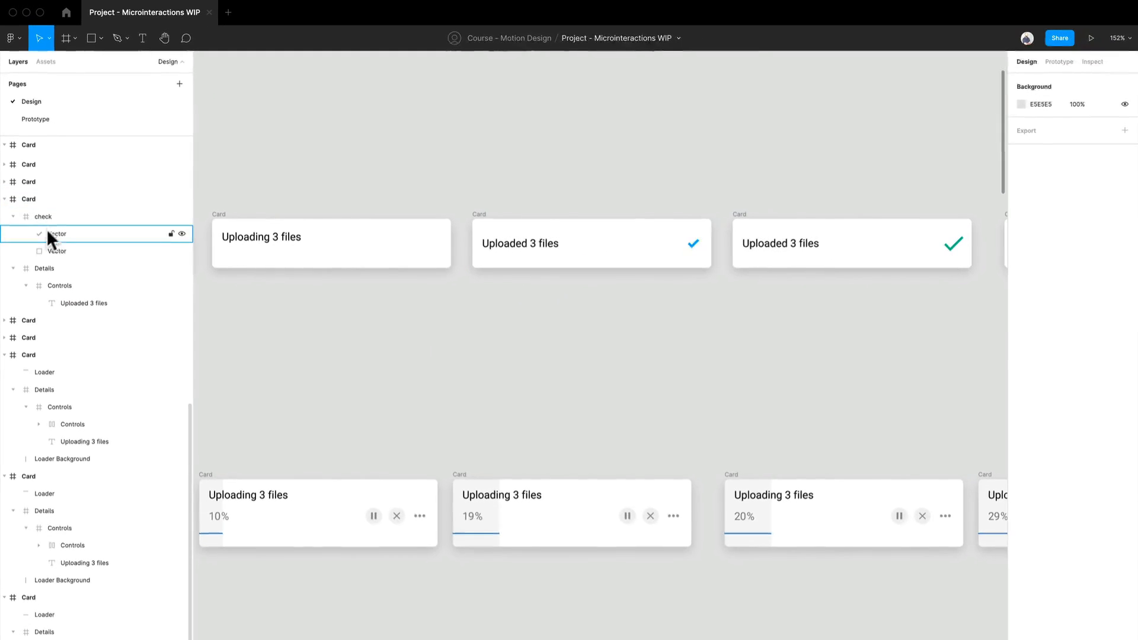
click(107, 349)
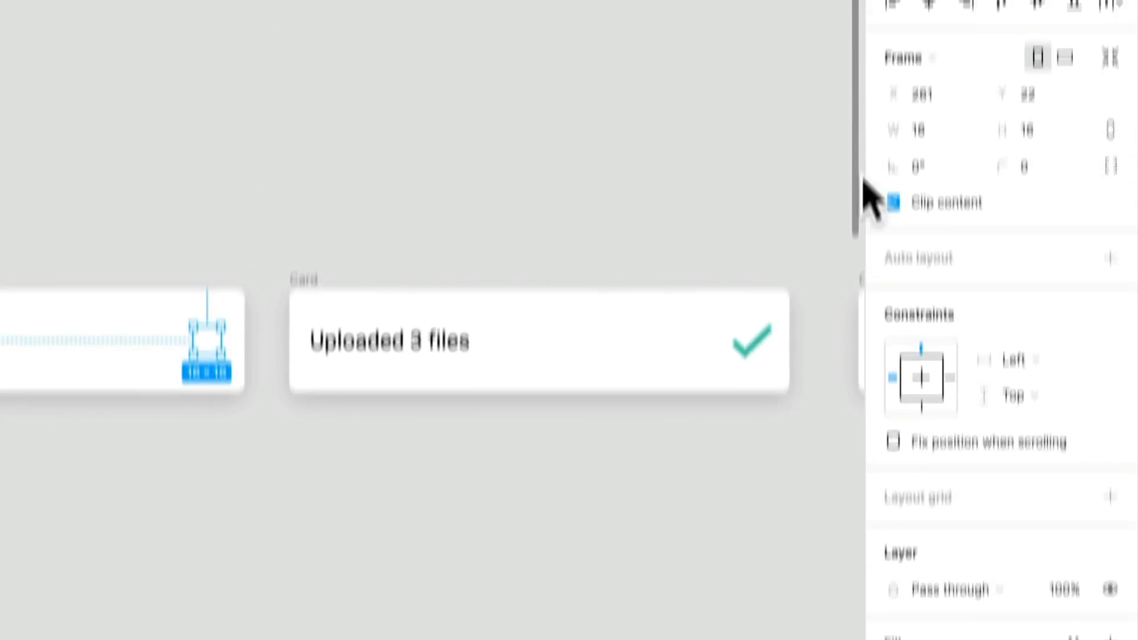
- Compare the check frame's size and position across the remaining three Uploaded 3 files cards
drag(630, 540, 0, 575)
click(89, 455)
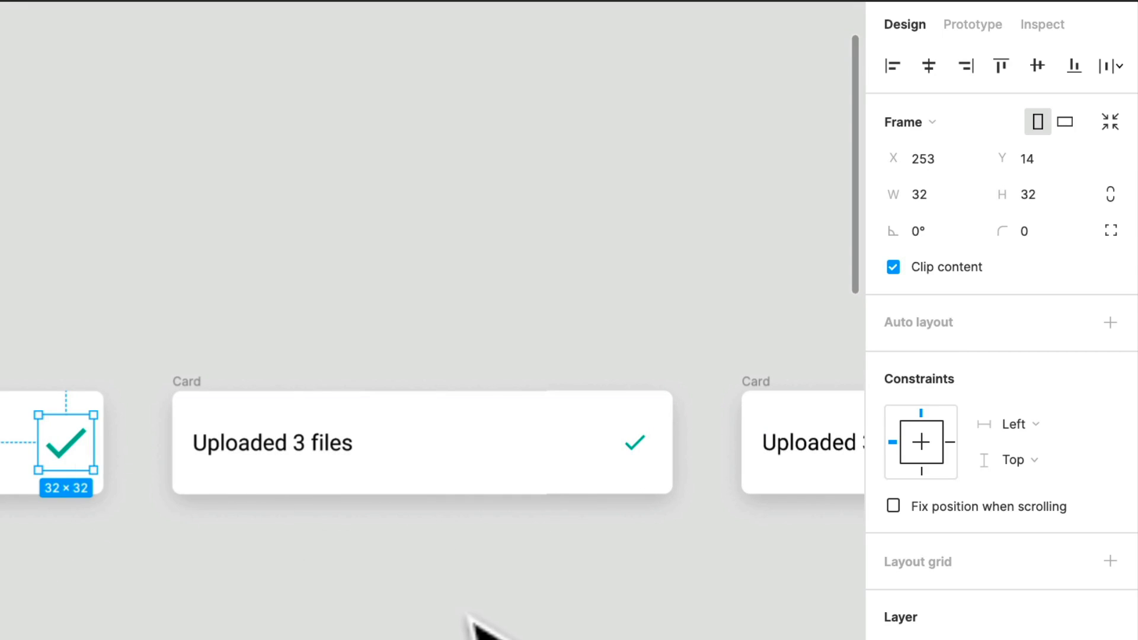
drag(474, 618, 48, 639)
click(215, 476)
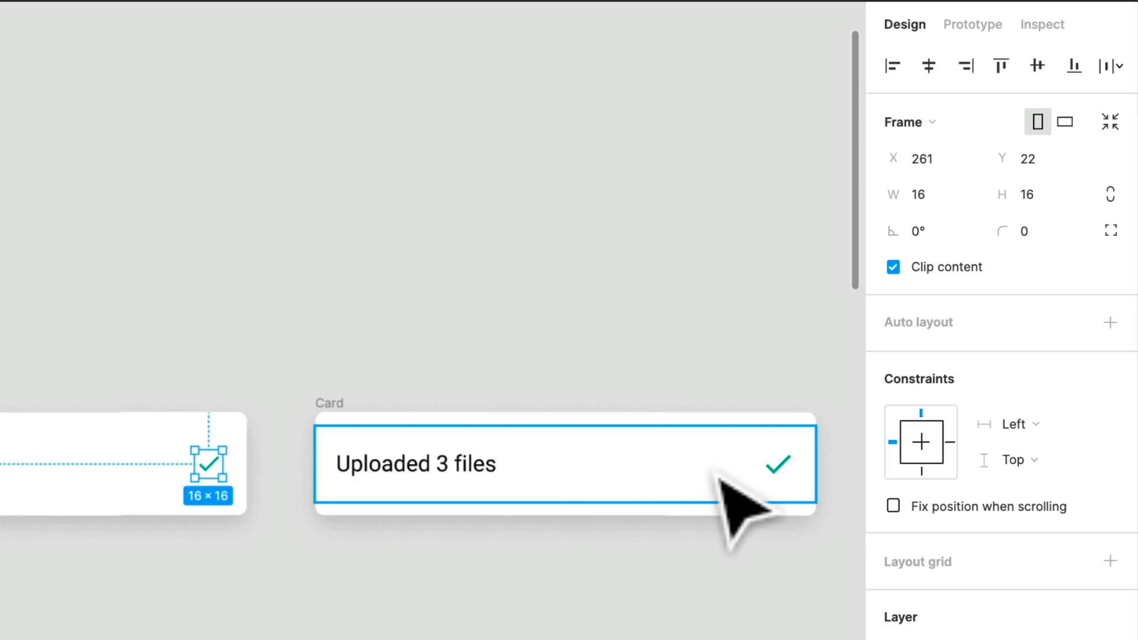
click(789, 468)
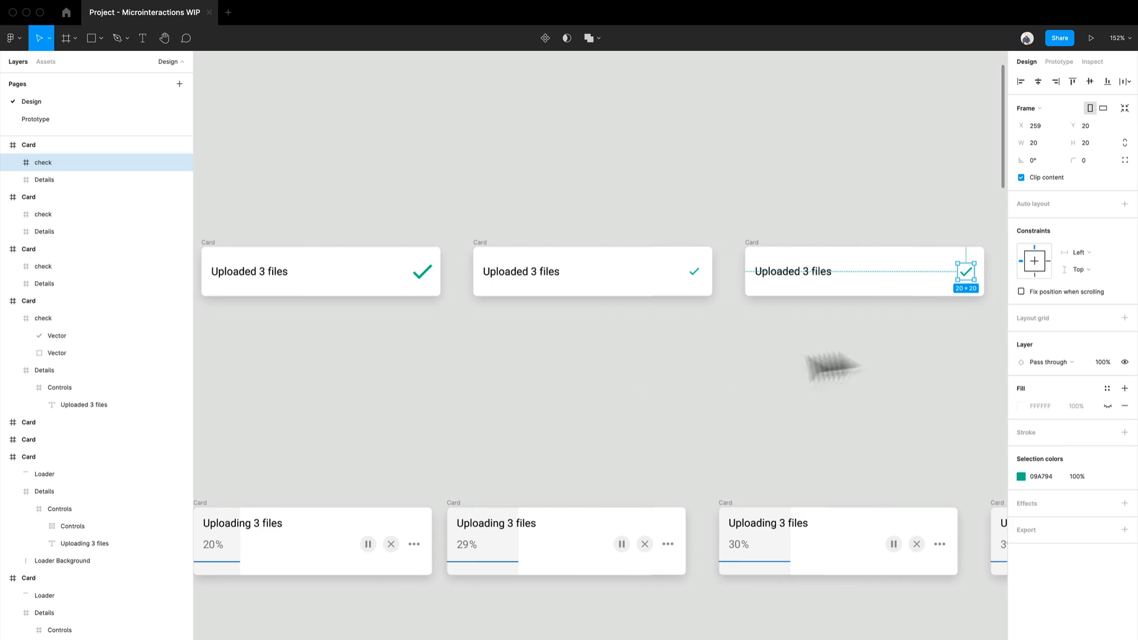
- Compare the Details frame's placement between the last Uploading 3 files card and the first Uploaded 3 files card
scroll(495, 370, down, 3)
drag(495, 371, 788, 368)
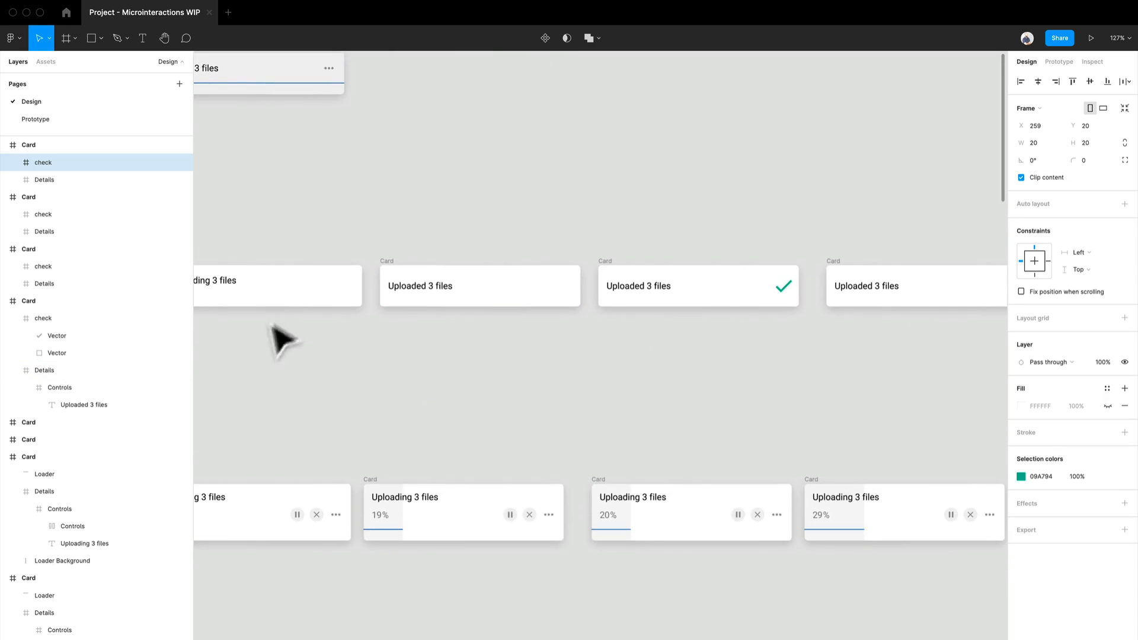
drag(282, 335, 679, 349)
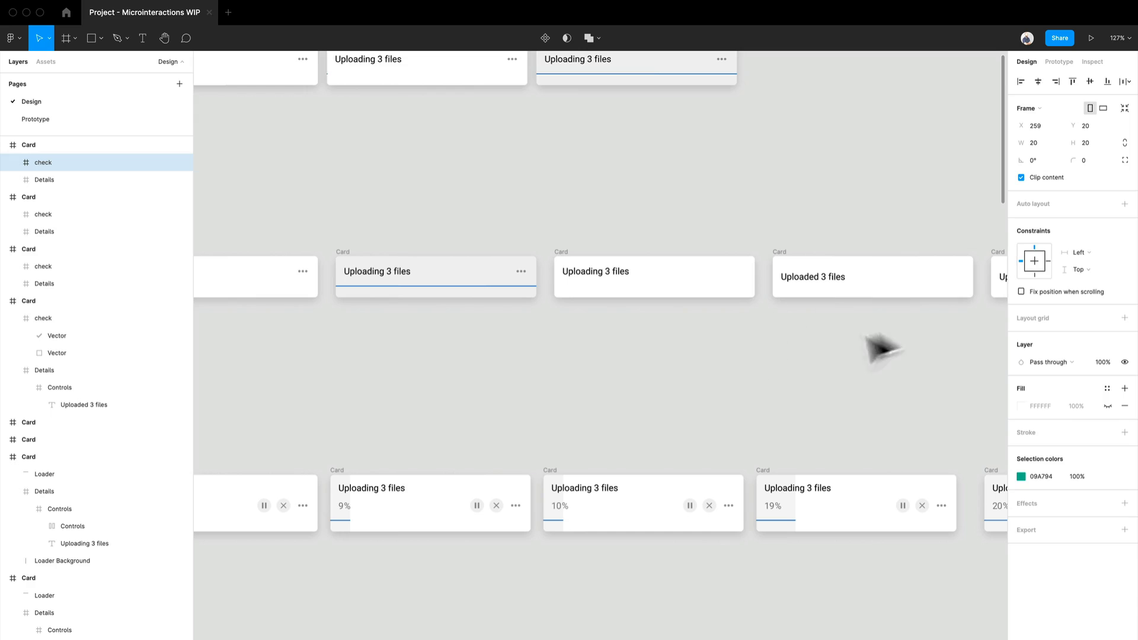
drag(859, 331, 613, 315)
drag(483, 330, 701, 317)
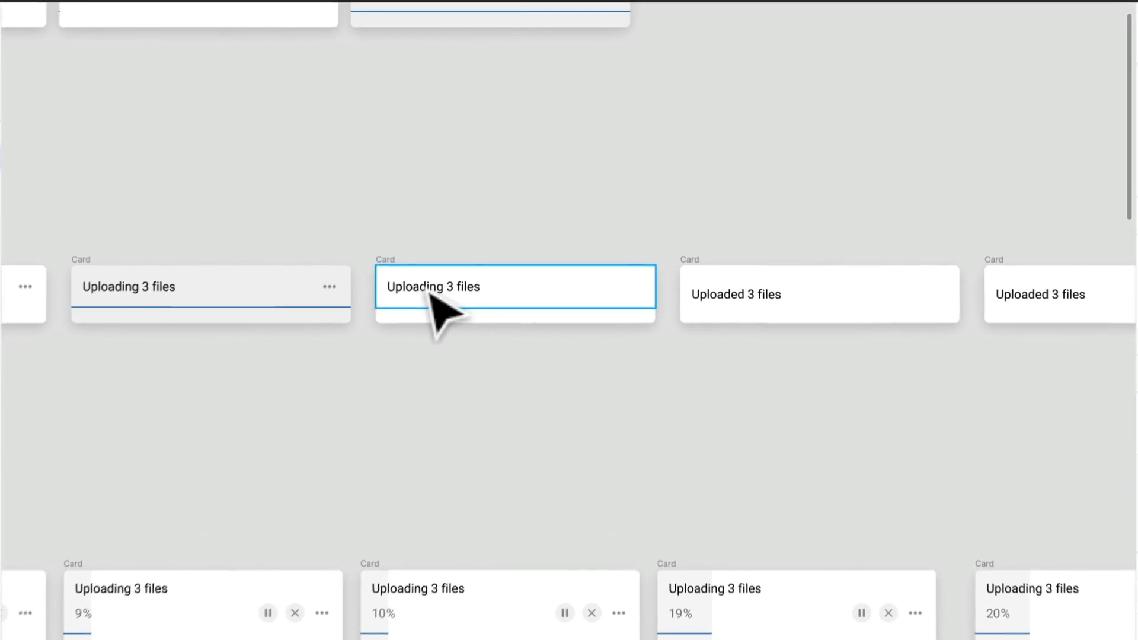
click(497, 265)
click(755, 270)
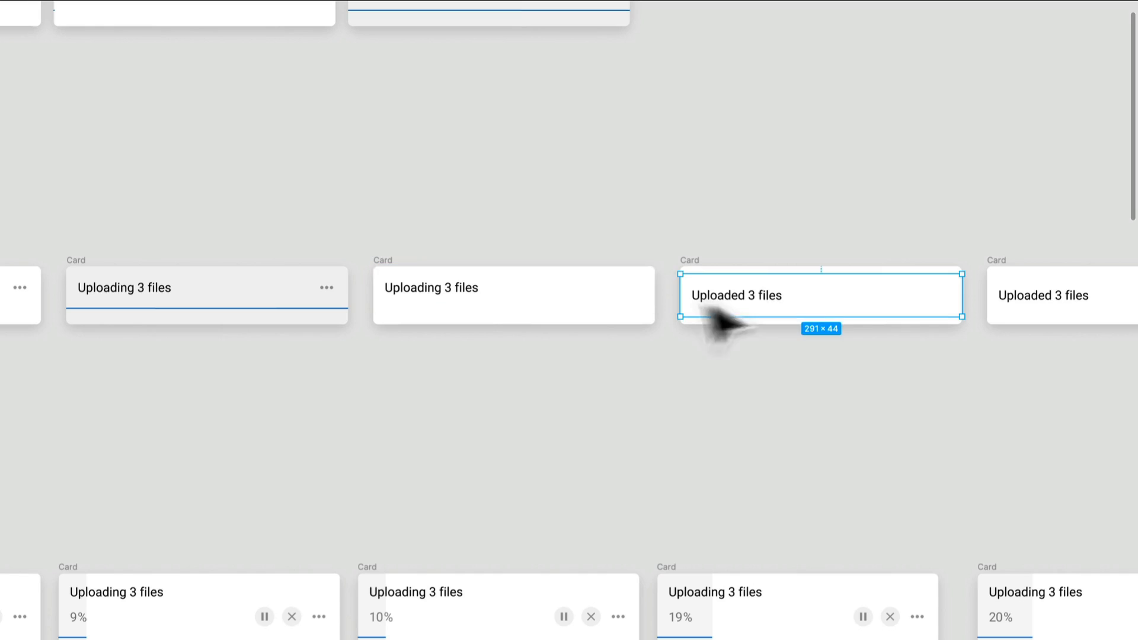
click(616, 310)
click(756, 310)
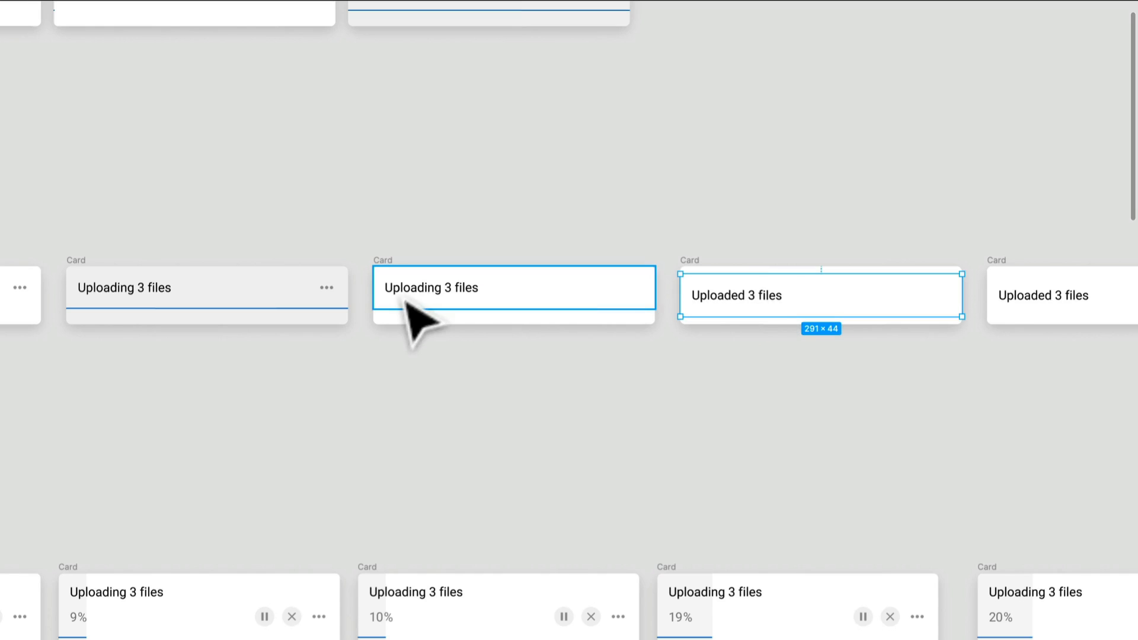
drag(841, 404, 813, 390)
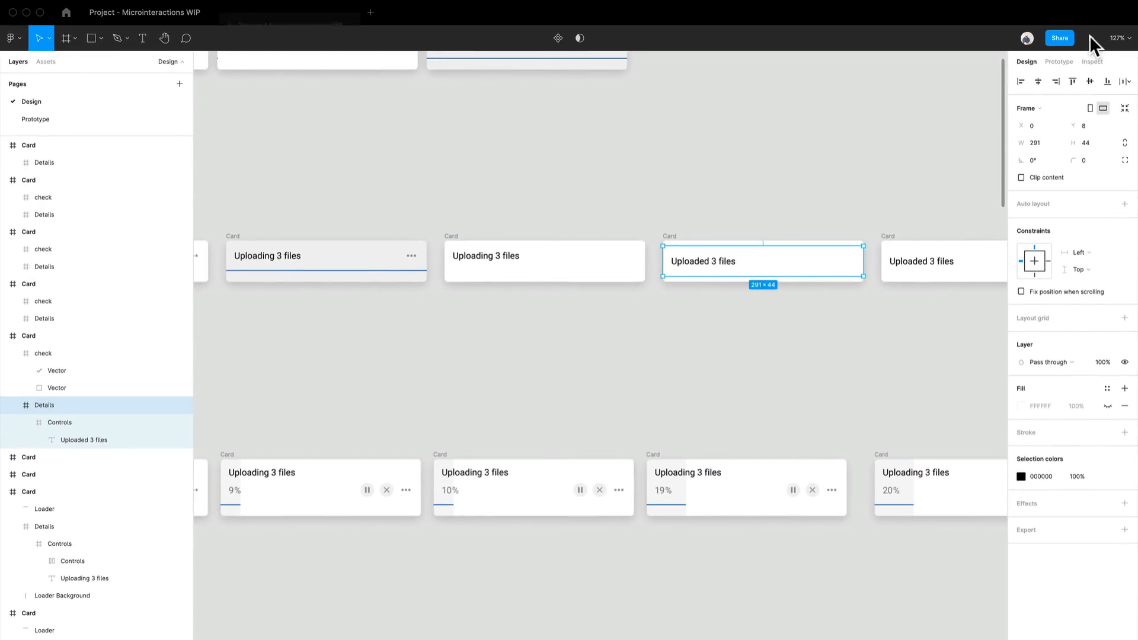
- Present the prototype scaled down or up to fill, and play the Simple Uploader and Completed Upload flows
click(1090, 36)
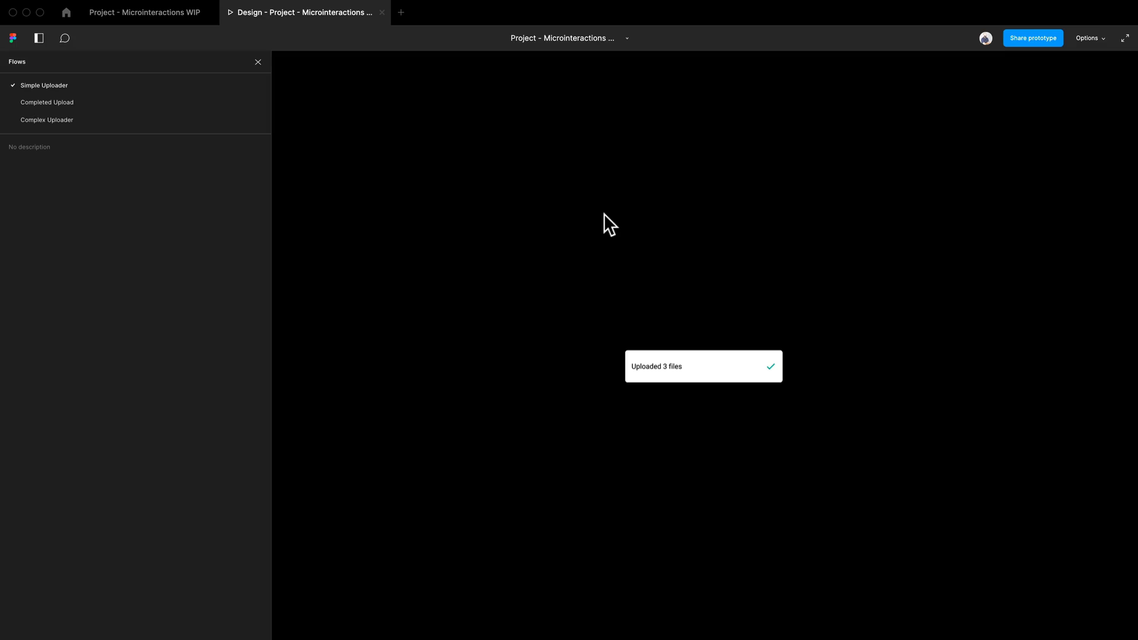
click(1100, 35)
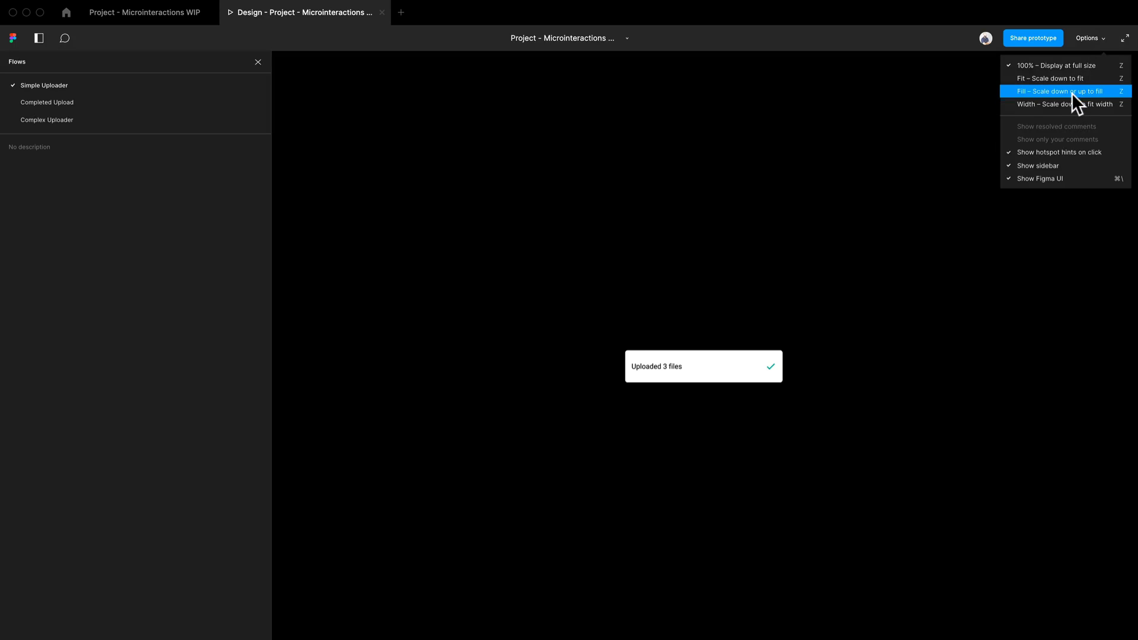
click(1073, 92)
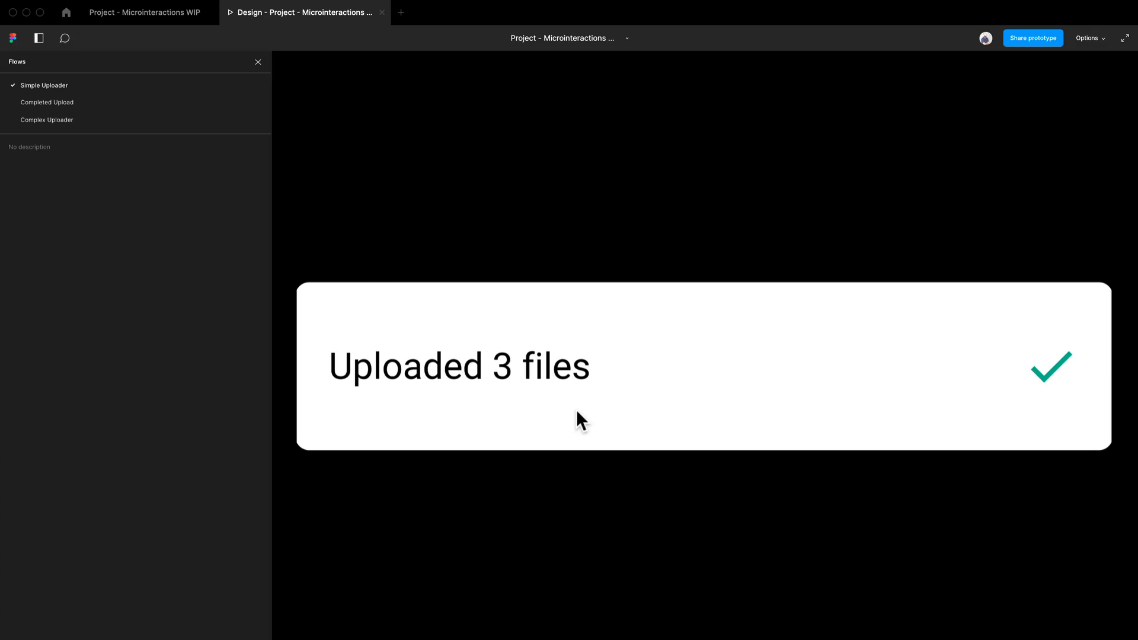
click(59, 86)
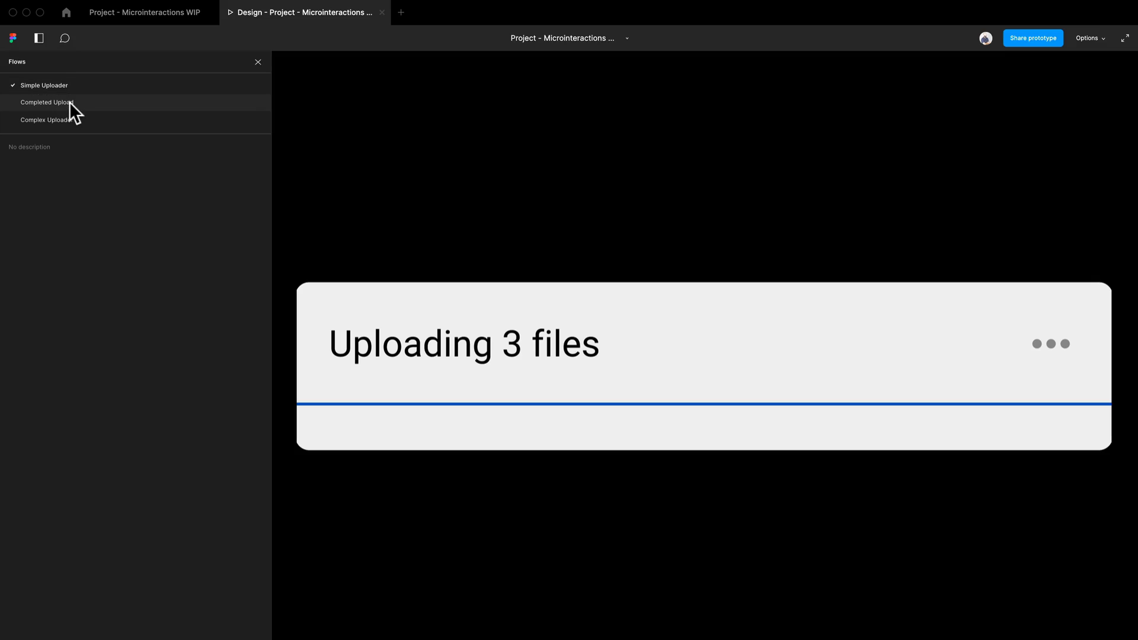
click(70, 105)
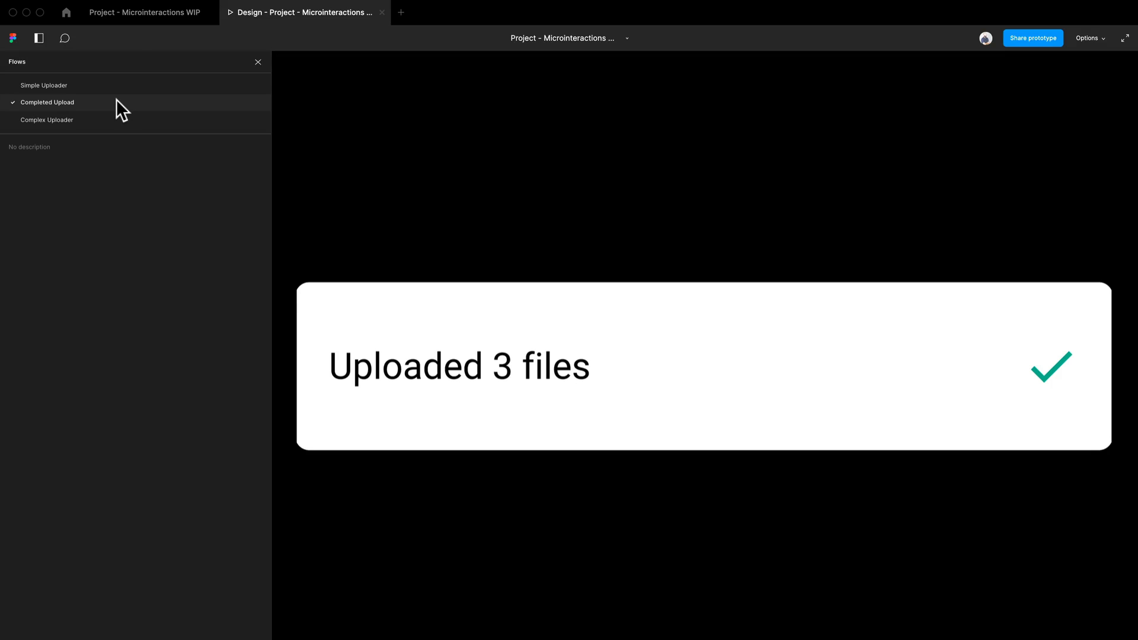
- Return to the Microinteractions WIP design file and select the row of percentage and controls inside the 1% card's Details frame
click(144, 15)
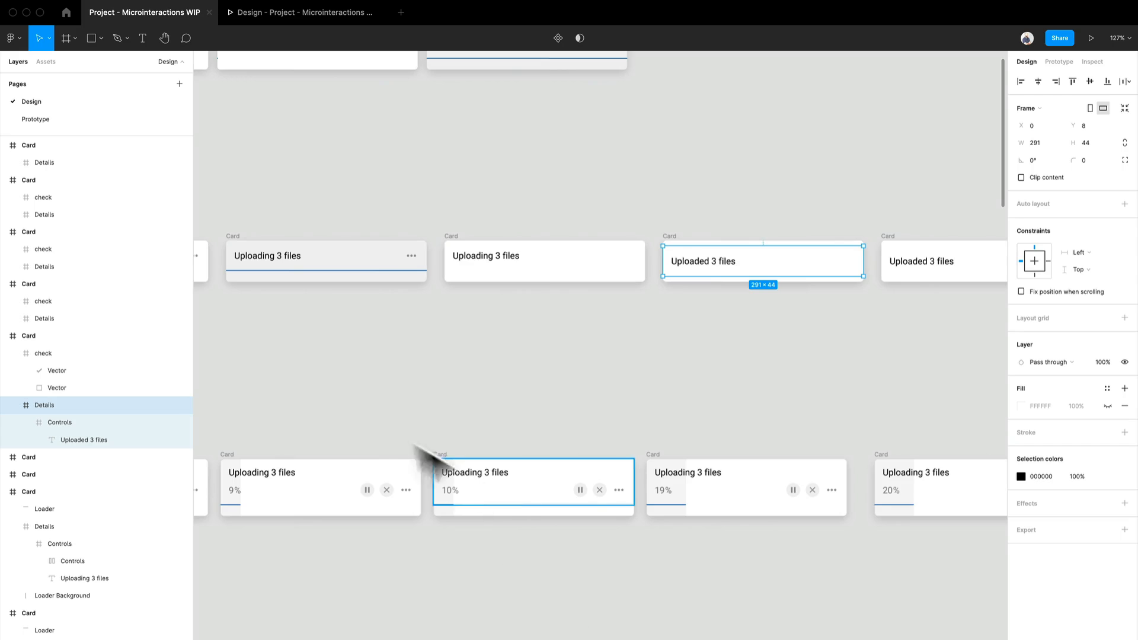
scroll(752, 264, down, 5)
scroll(522, 329, up, 8)
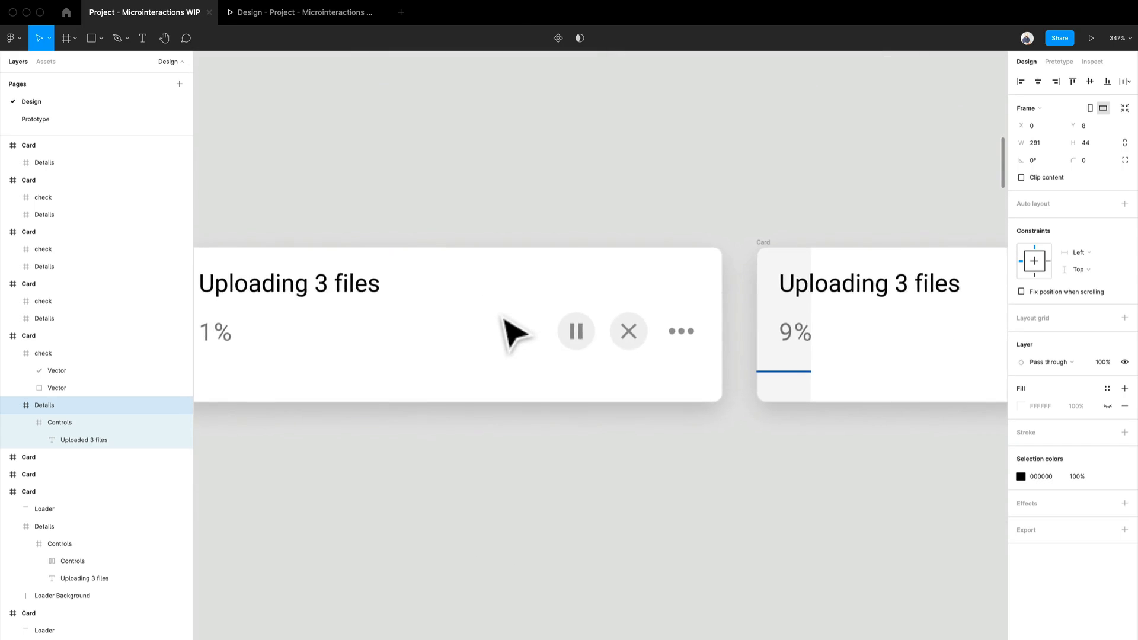
scroll(505, 321, left, 3)
click(840, 354)
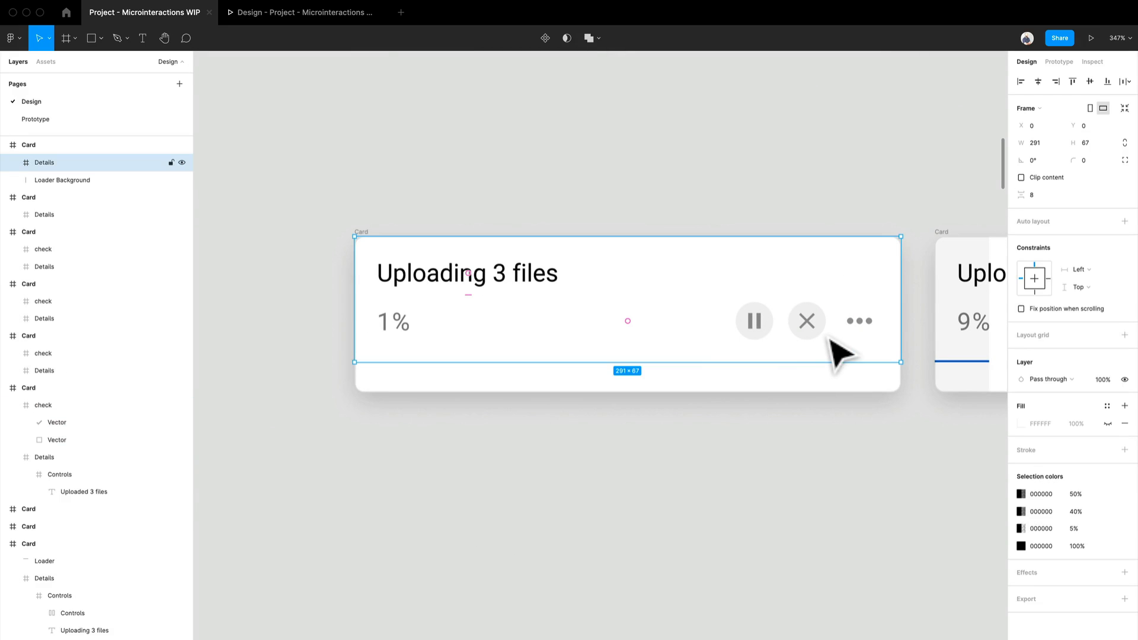
double_click(829, 335)
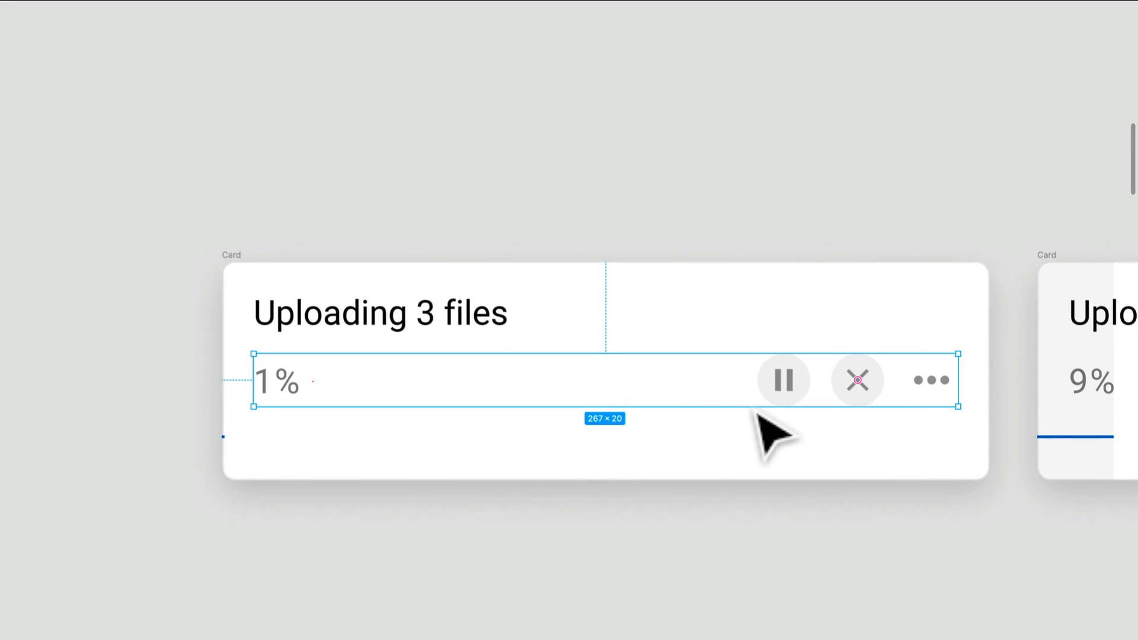
scroll(415, 490, down, 1)
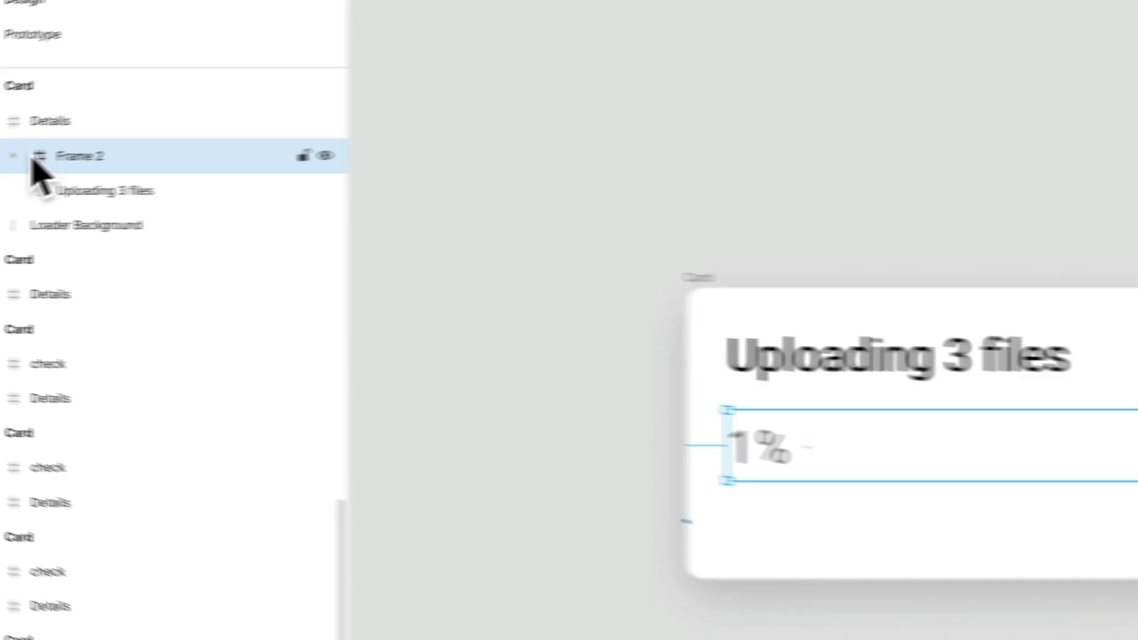
- Inspect the 1% card's Frame 2 layers, including Counter and the more_horiz and Close items within Controls
click(54, 152)
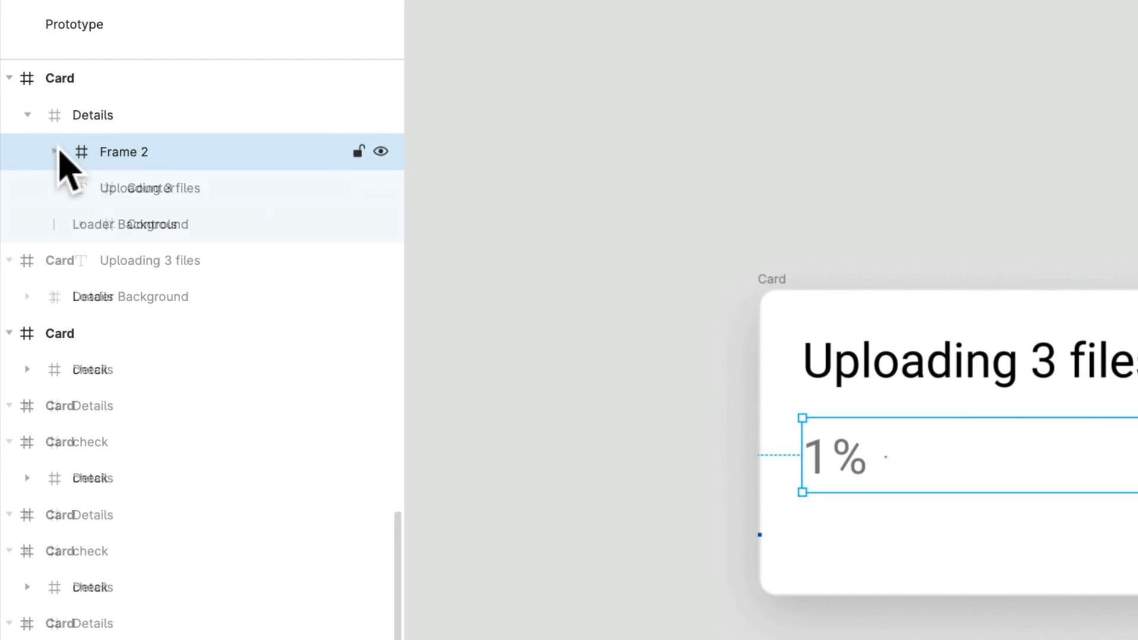
click(187, 203)
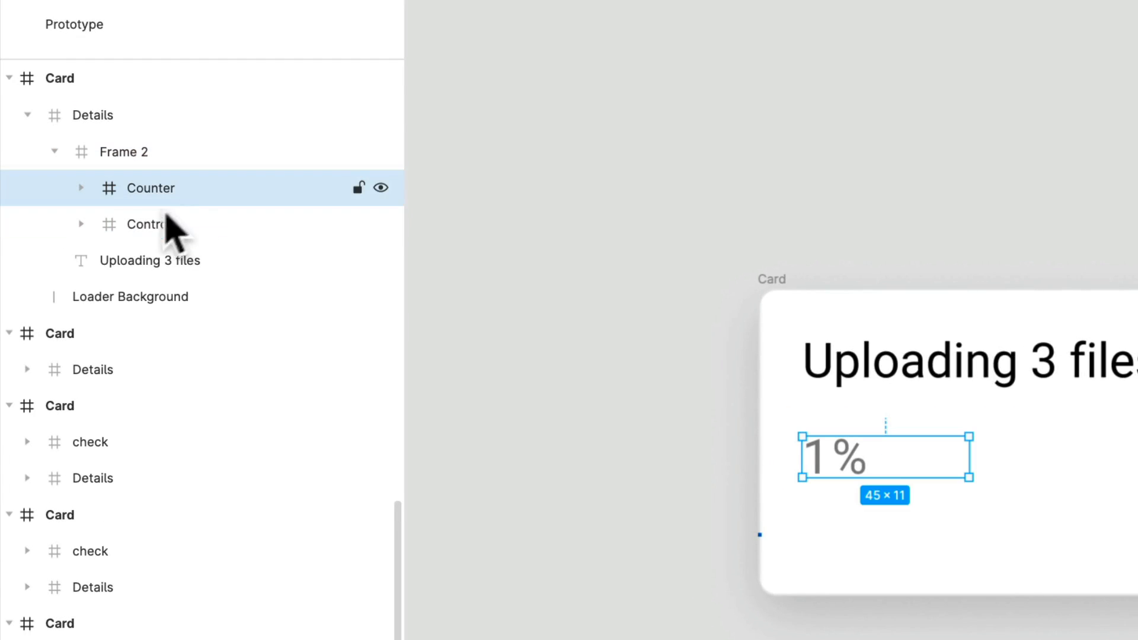
click(82, 226)
click(182, 264)
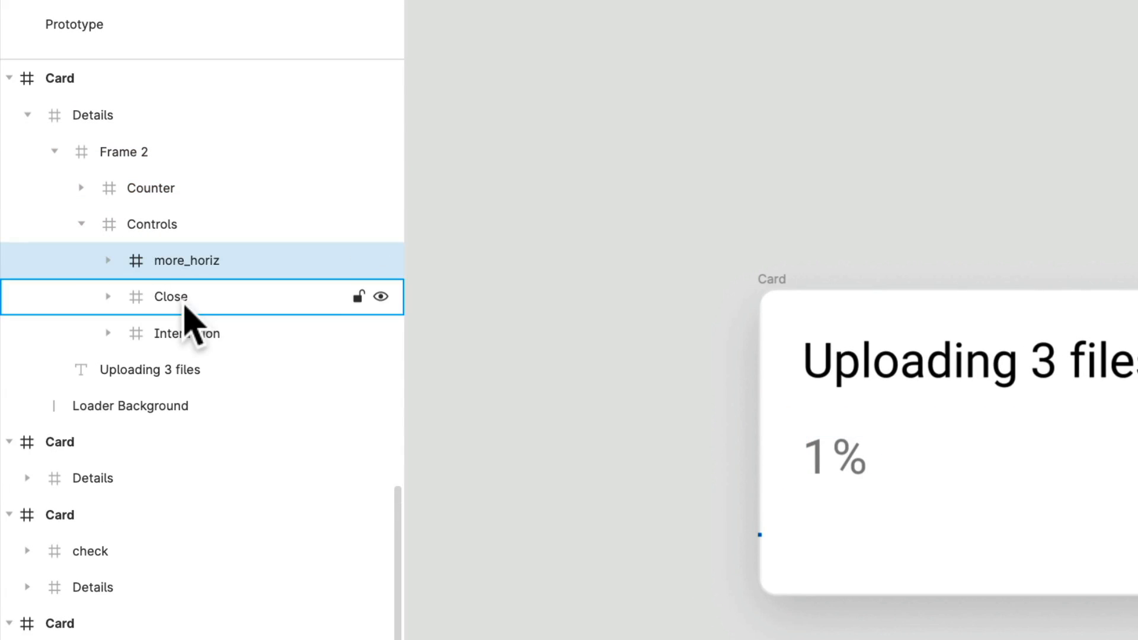
click(183, 300)
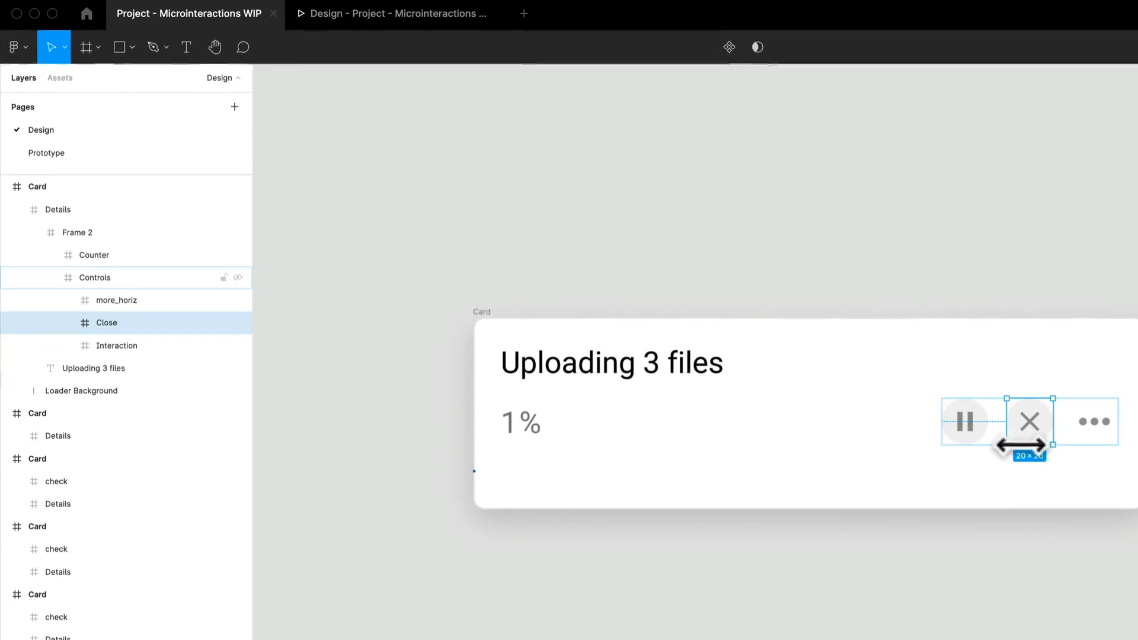
- Compare Frame 2 inside the Details frames of the 9% and 10% cards
click(678, 568)
drag(906, 525, 555, 505)
scroll(563, 504, down, 5)
scroll(711, 563, right, 5)
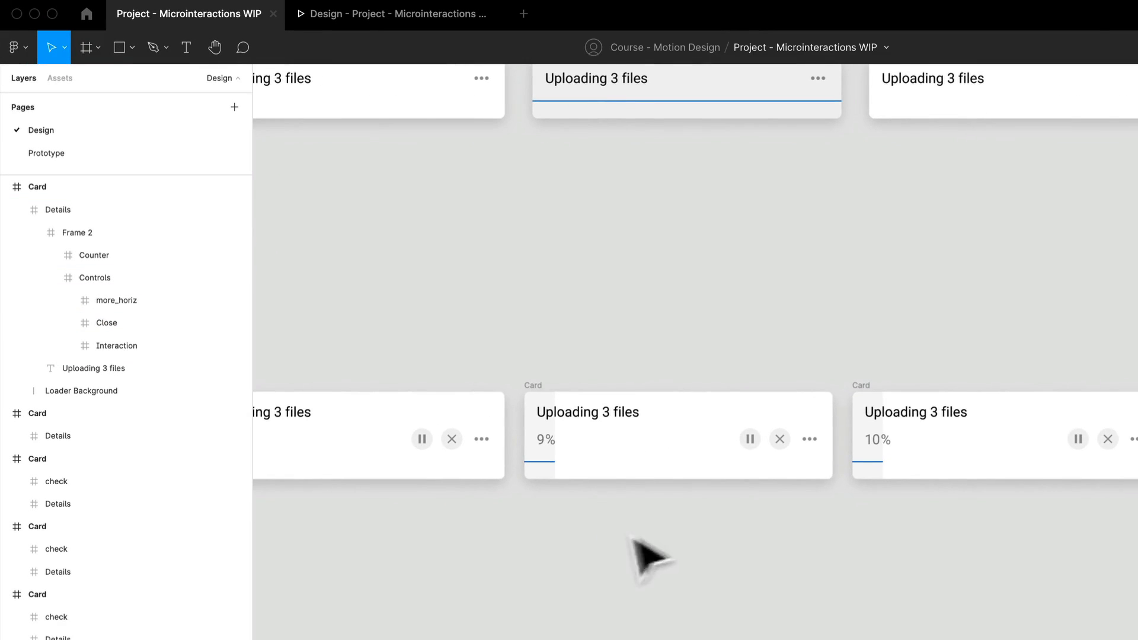
click(548, 454)
double_click(549, 452)
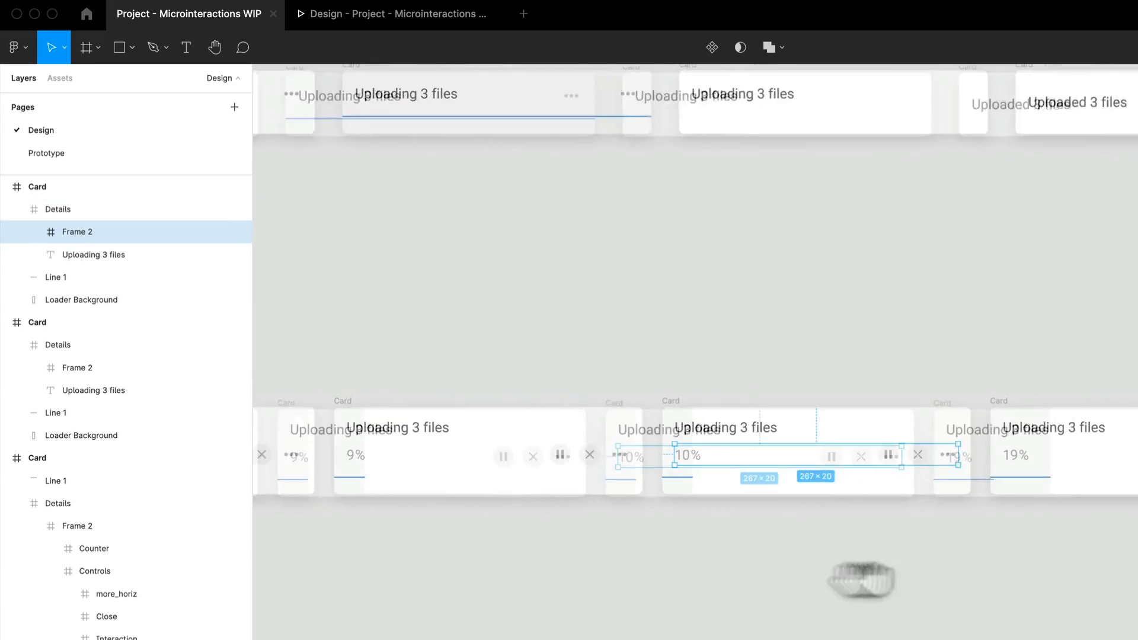
- Examine how the percentage and loader fill progress across the Complex Uploader cards between 1% and 39%
drag(1097, 533, 729, 533)
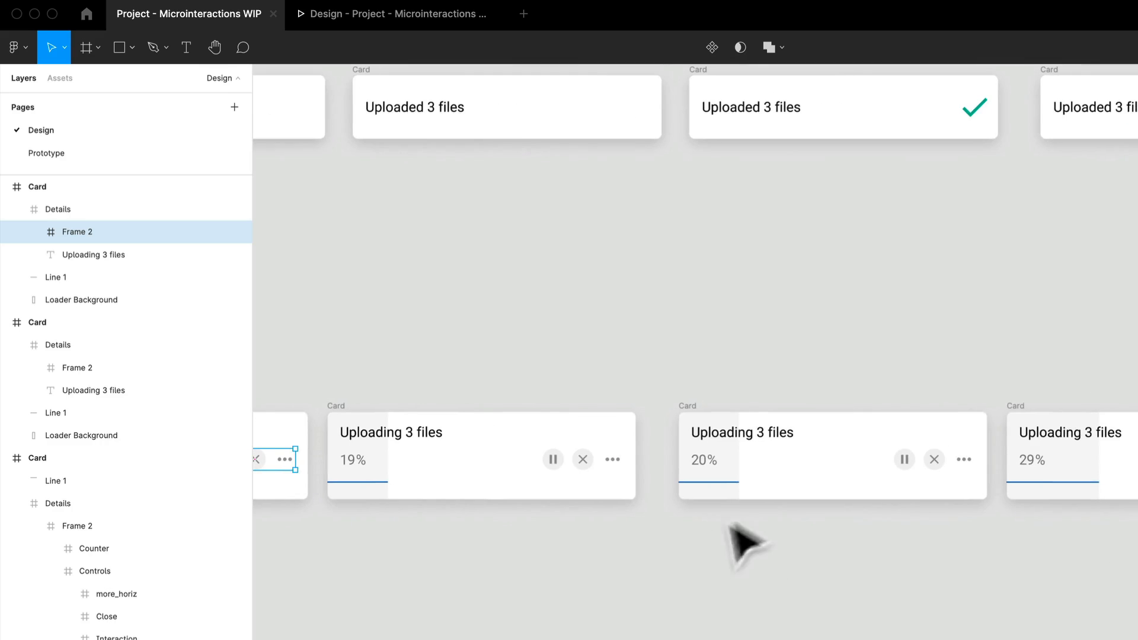
drag(1039, 551, 687, 542)
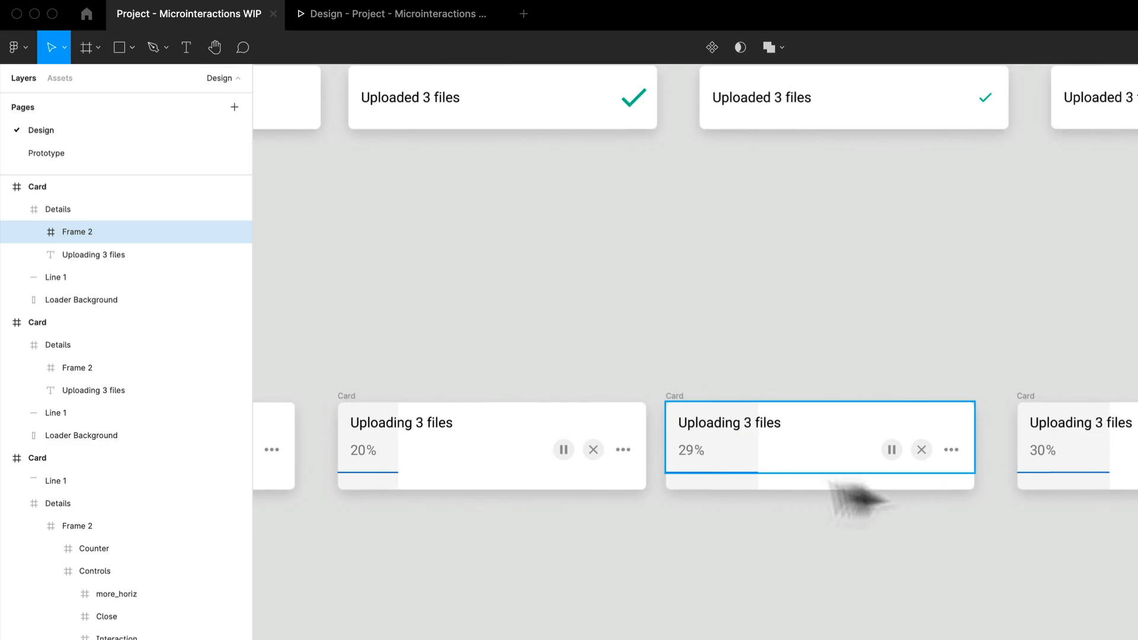
drag(1030, 518, 782, 523)
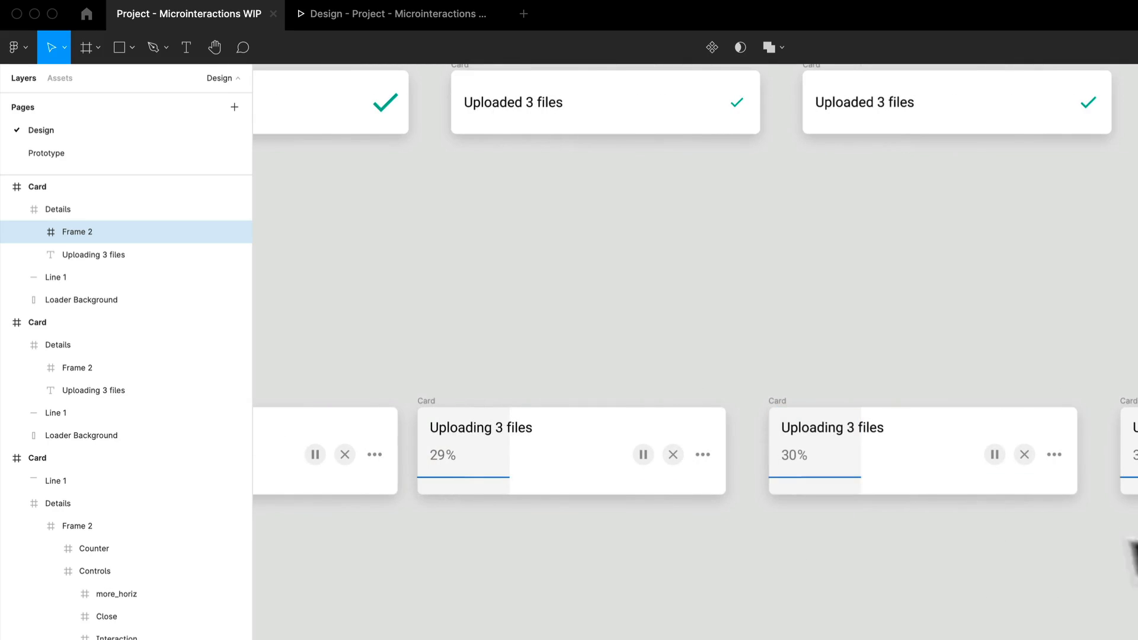
drag(1134, 558, 885, 556)
drag(1020, 583, 711, 589)
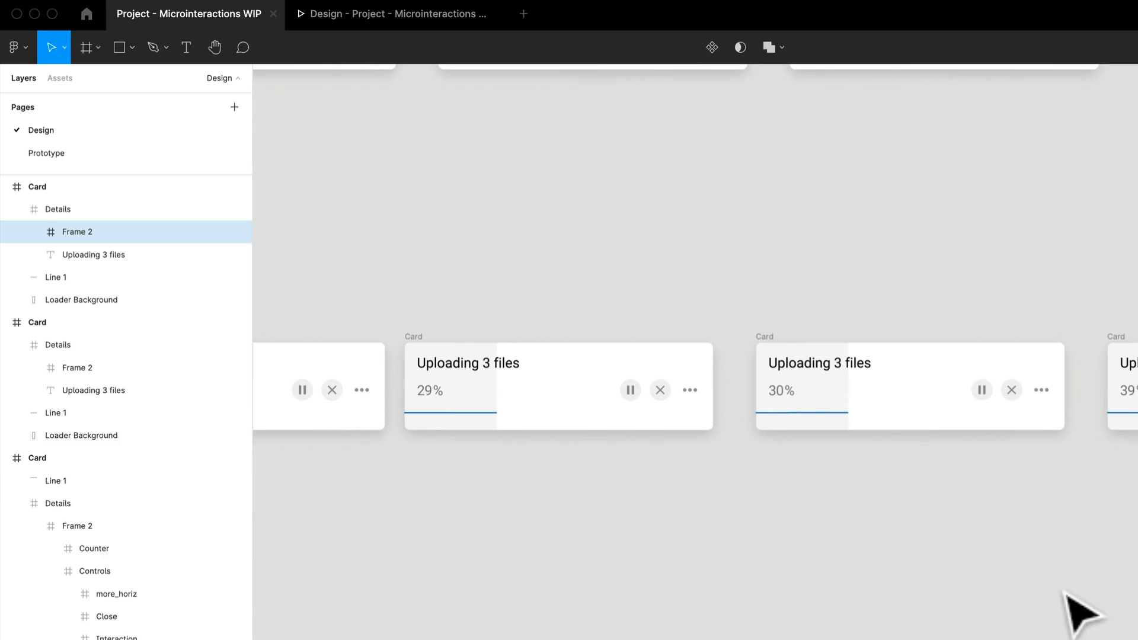
drag(454, 495, 1110, 482)
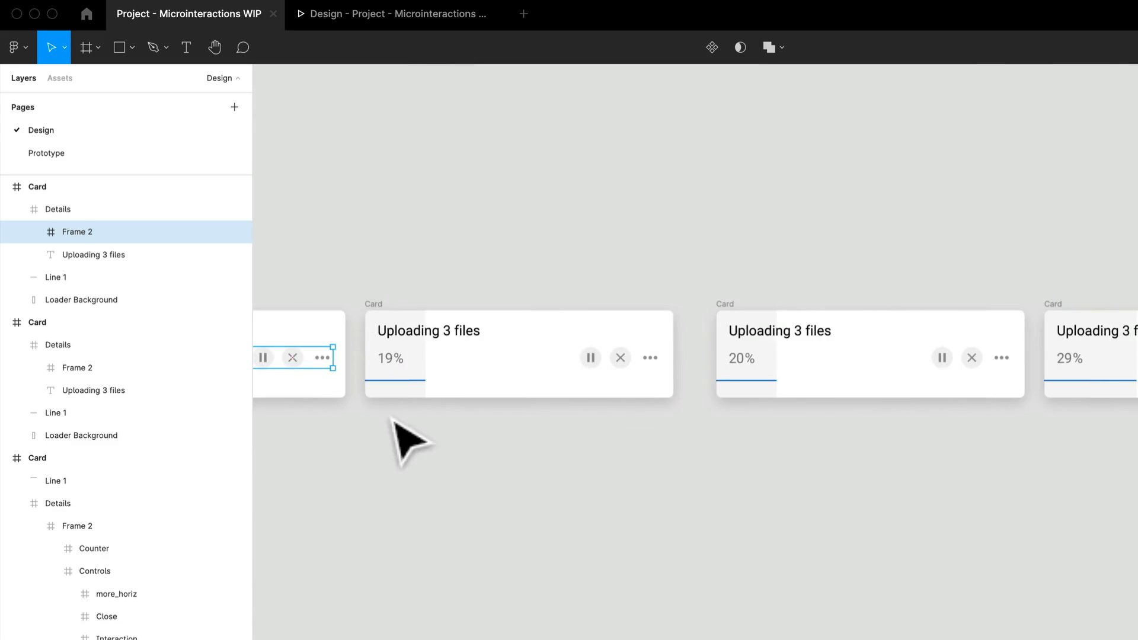
drag(406, 439, 815, 393)
drag(434, 449, 832, 416)
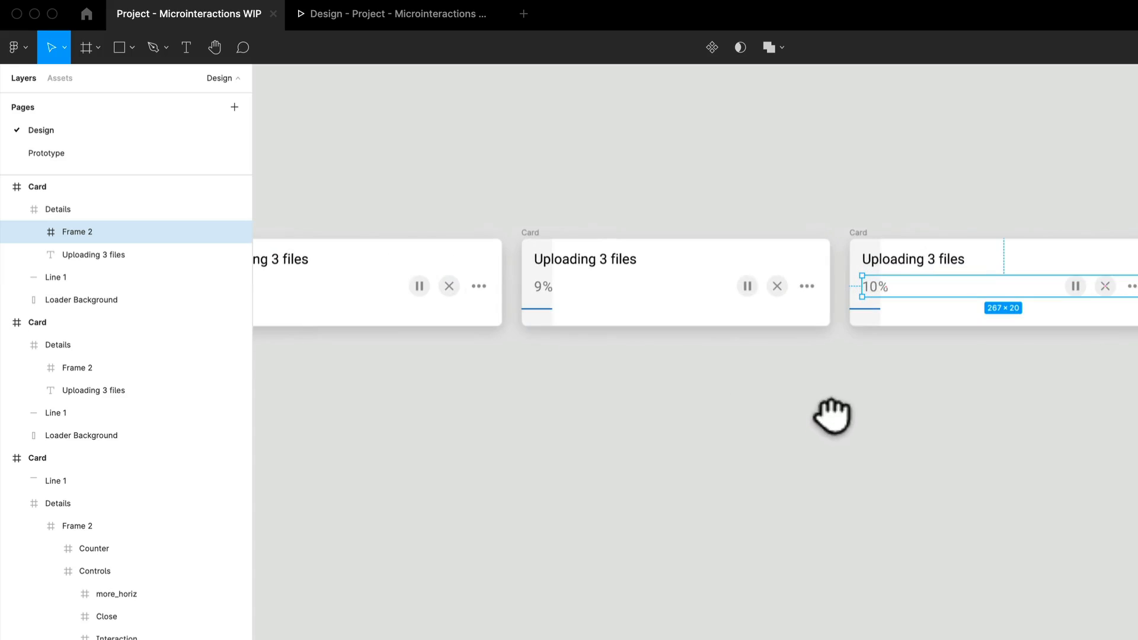
drag(640, 439, 763, 606)
scroll(710, 524, up, 5)
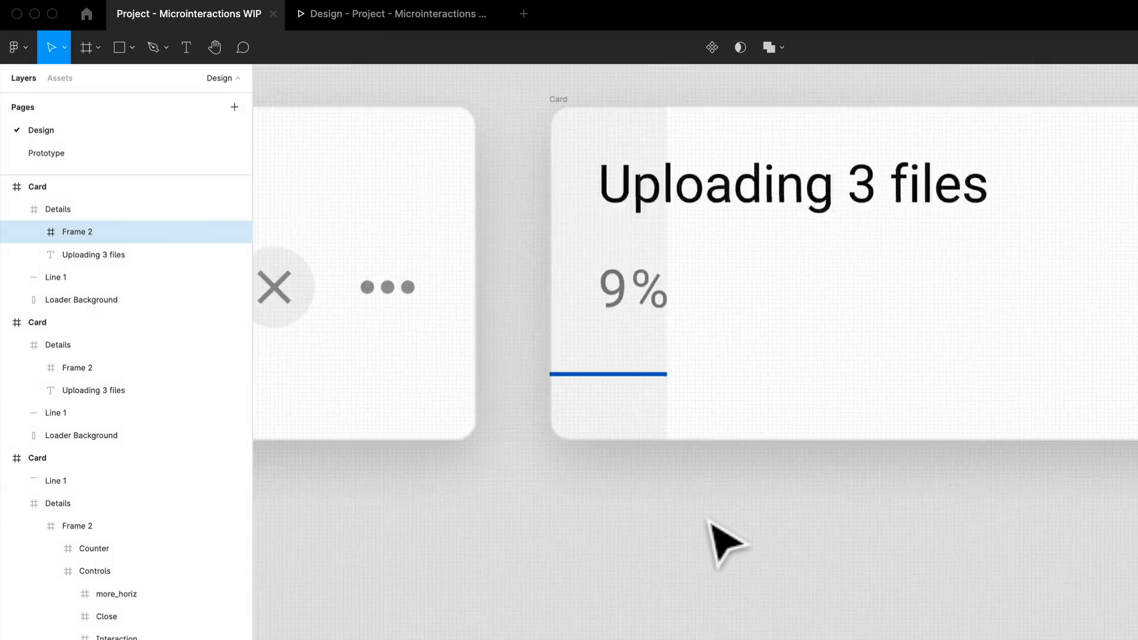
scroll(710, 524, down, 3)
drag(550, 560, 662, 455)
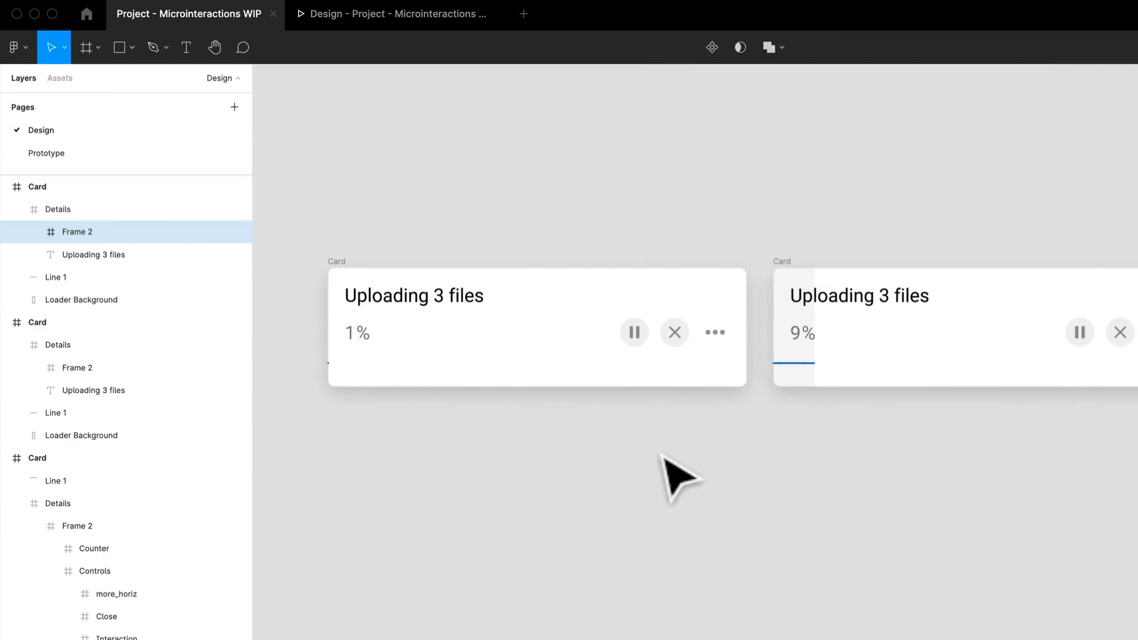
- Inspect the Counter frame nested in the 1% card's Frame 2, including its % text layer
double_click(361, 349)
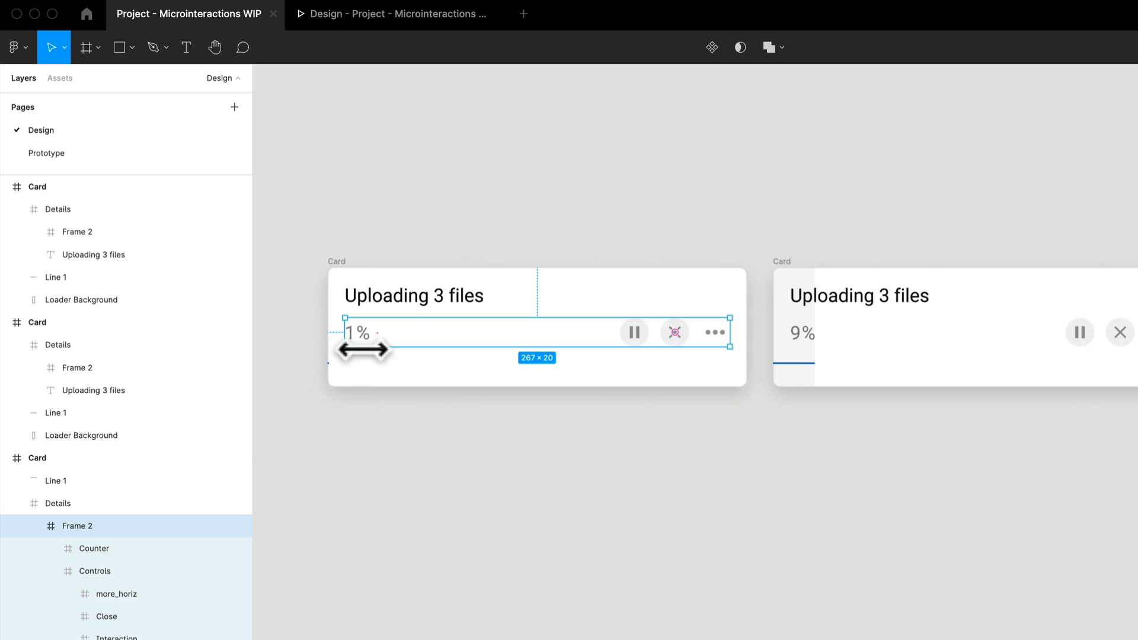
scroll(361, 350, up, 5)
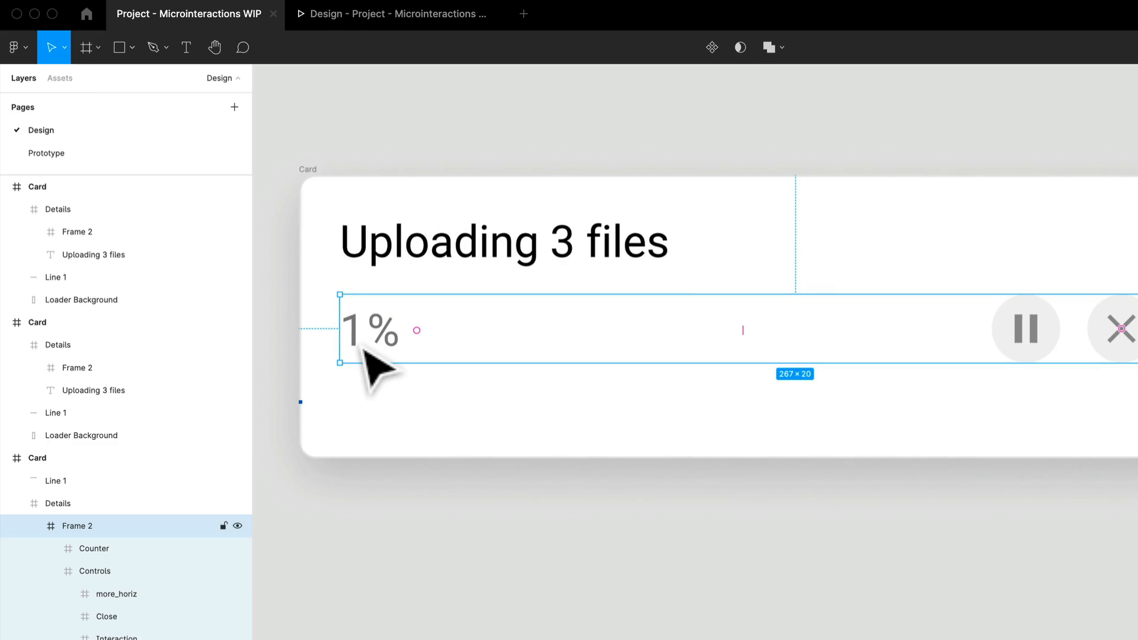
double_click(363, 350)
double_click(363, 350)
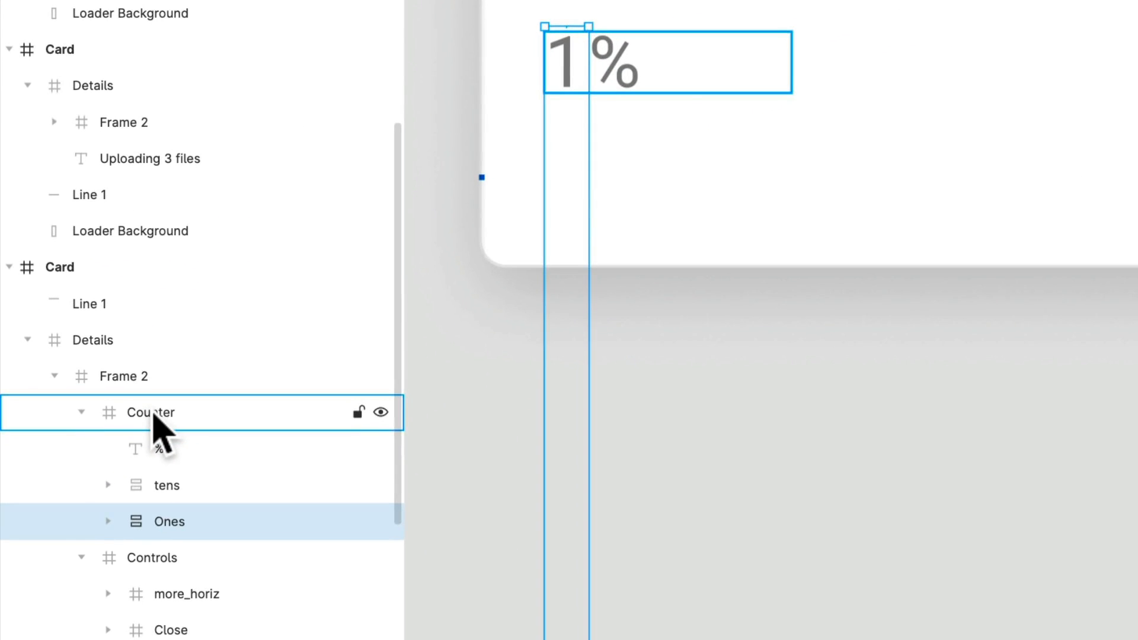
click(155, 415)
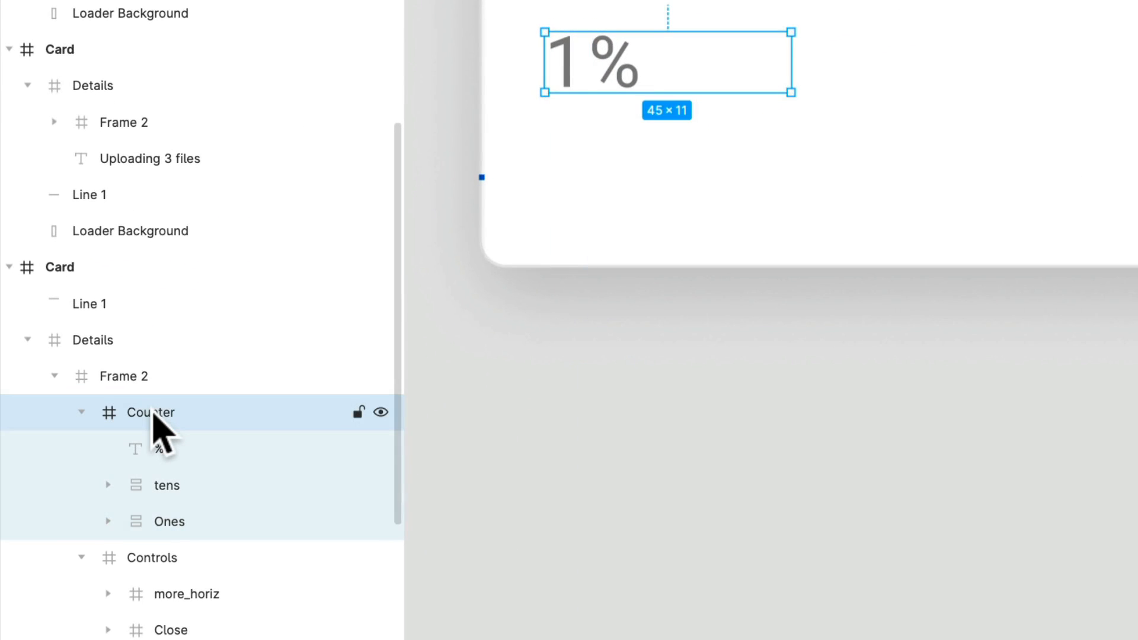
click(183, 452)
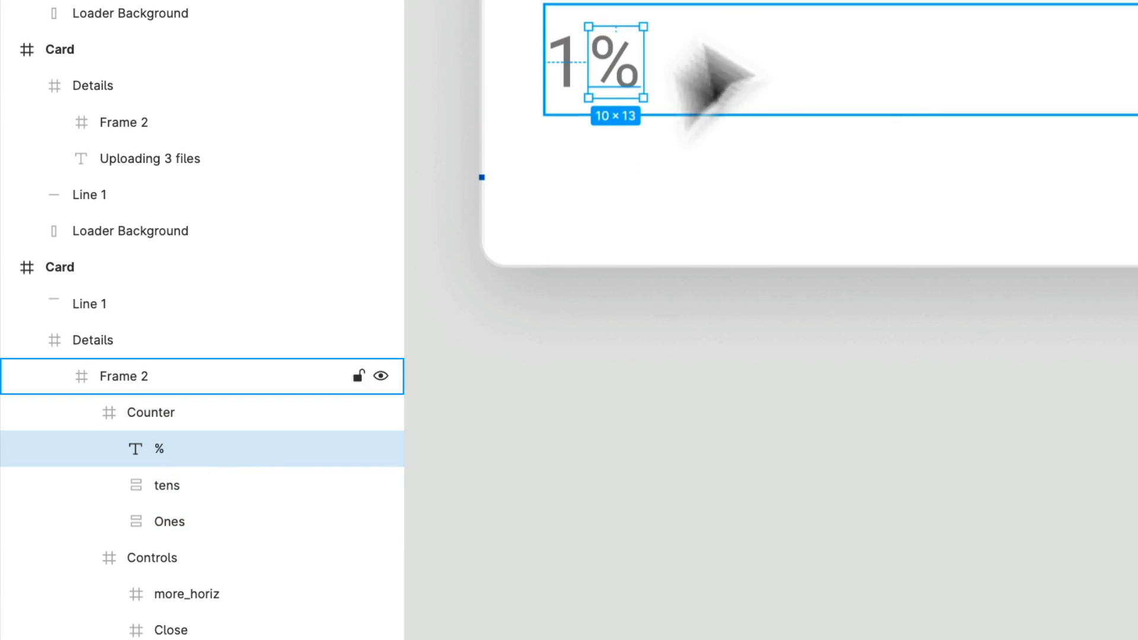
scroll(626, 97, up, 5)
drag(627, 98, 1009, 98)
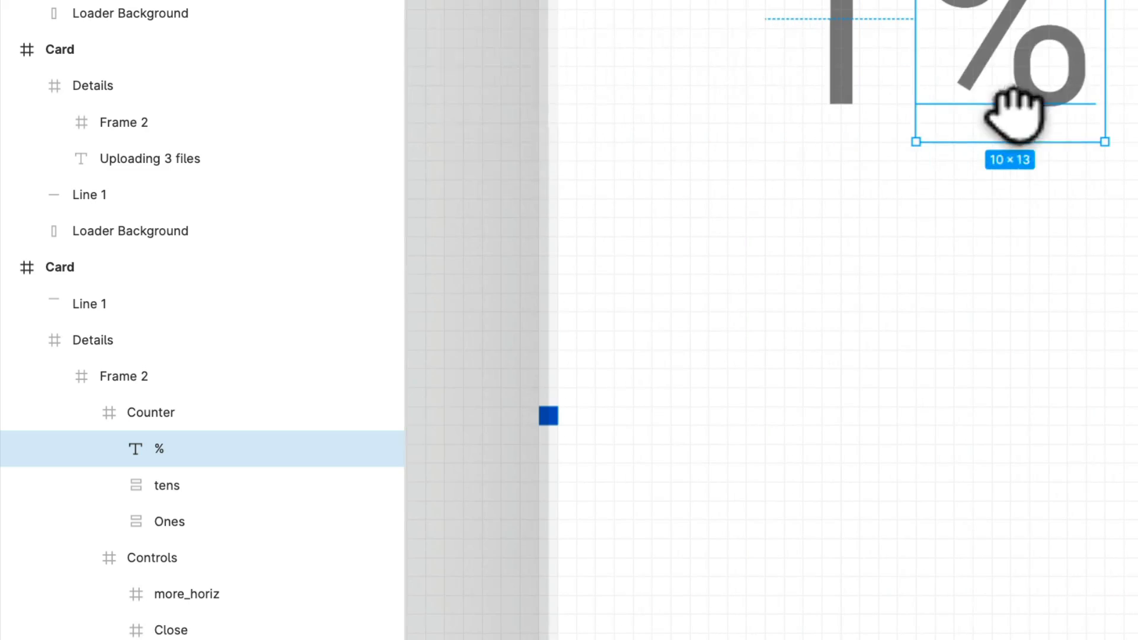
- Compare the placement of the tens and Ones digit stacks inside the 1% card's Counter frame
click(192, 489)
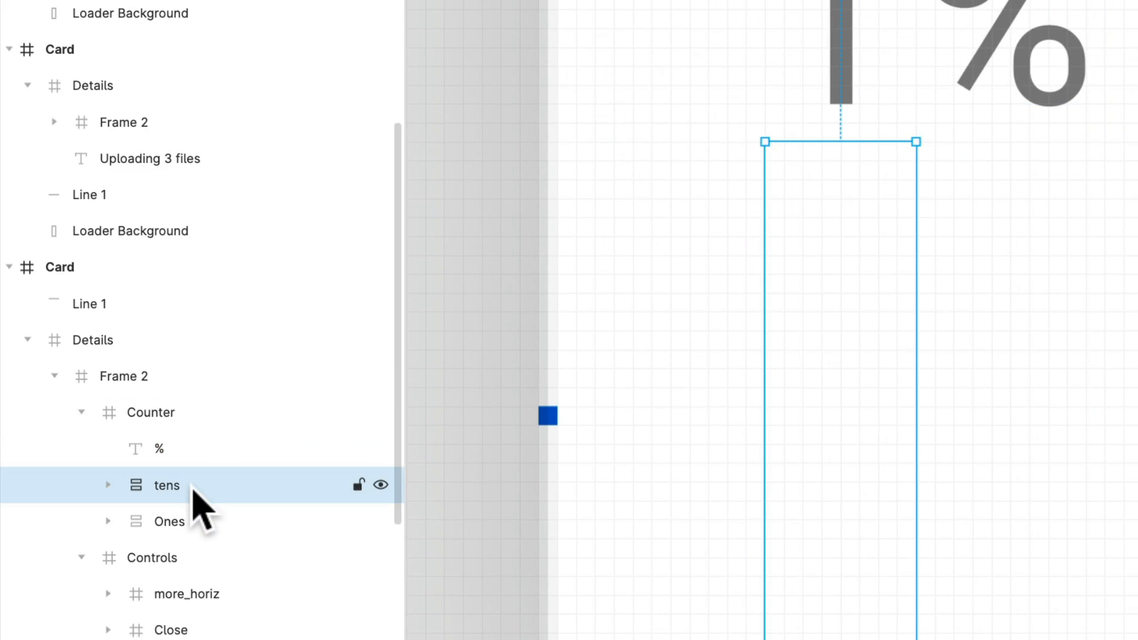
click(194, 531)
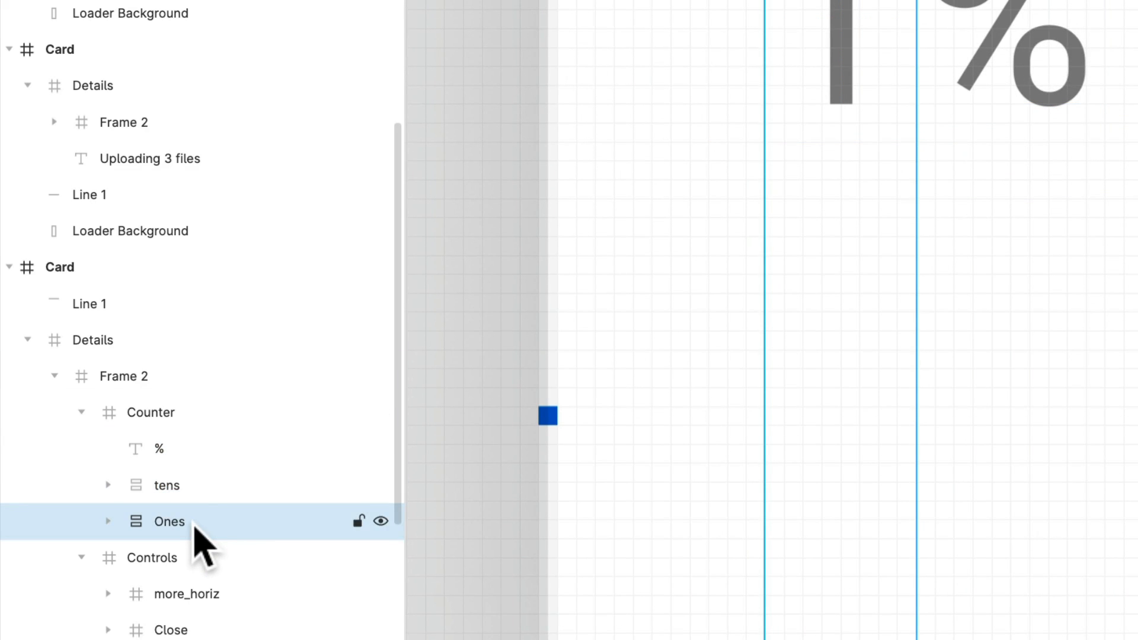
click(197, 497)
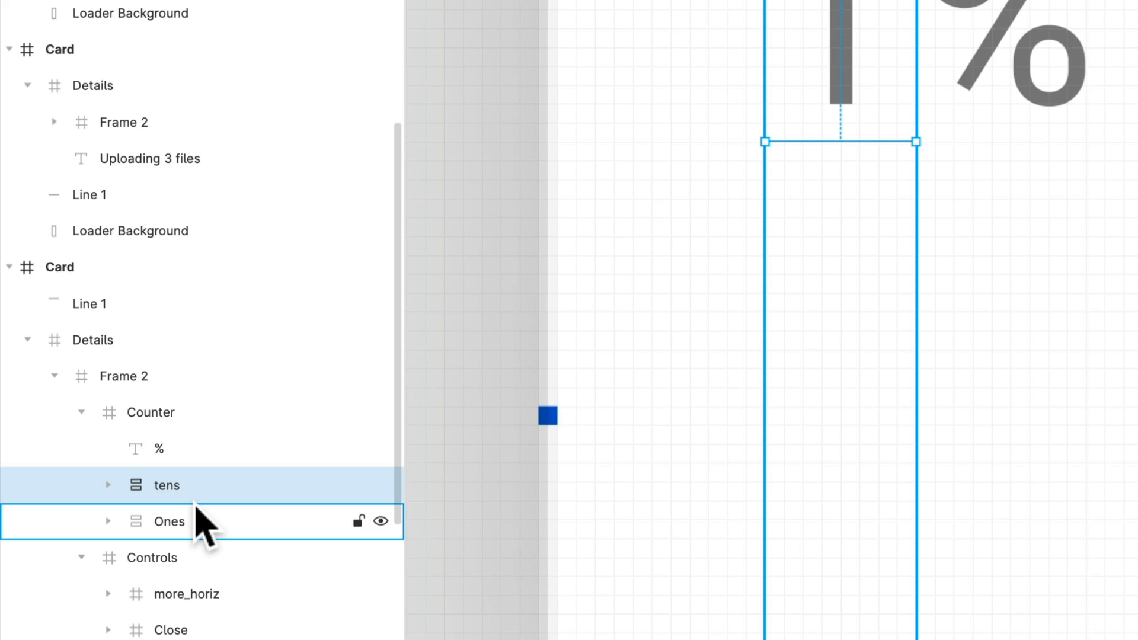
click(193, 532)
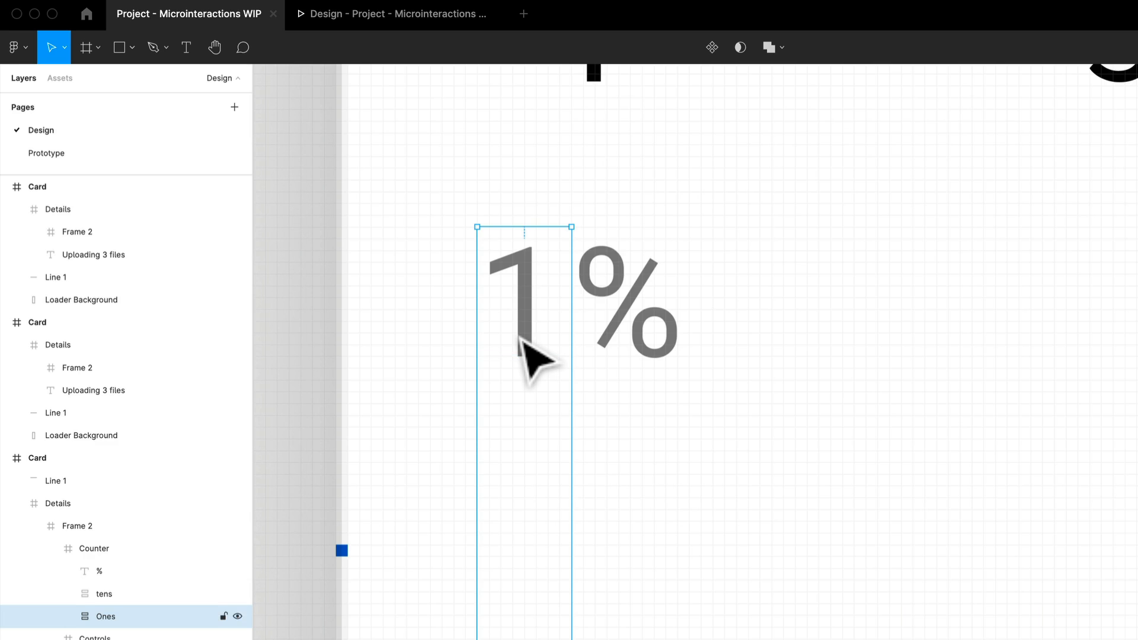
scroll(520, 338, down, 5)
drag(998, 506, 442, 513)
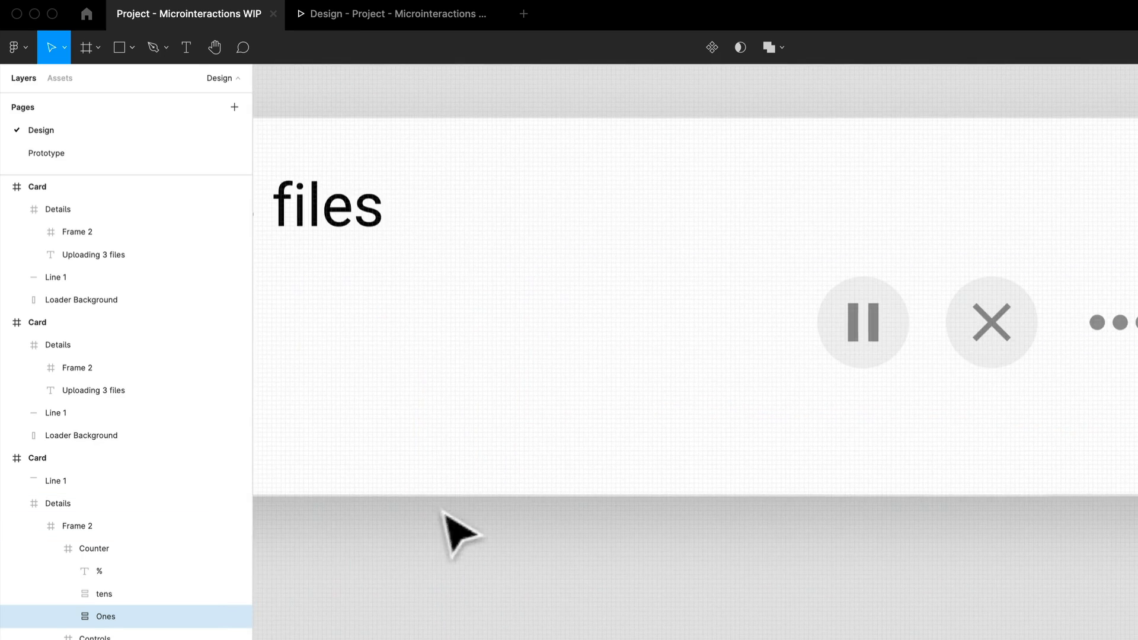
- Inspect the Ones digit stack nested in the Counter frame of the 9% card
scroll(605, 486, down, 1)
scroll(605, 489, down, 3)
drag(1129, 520, 828, 477)
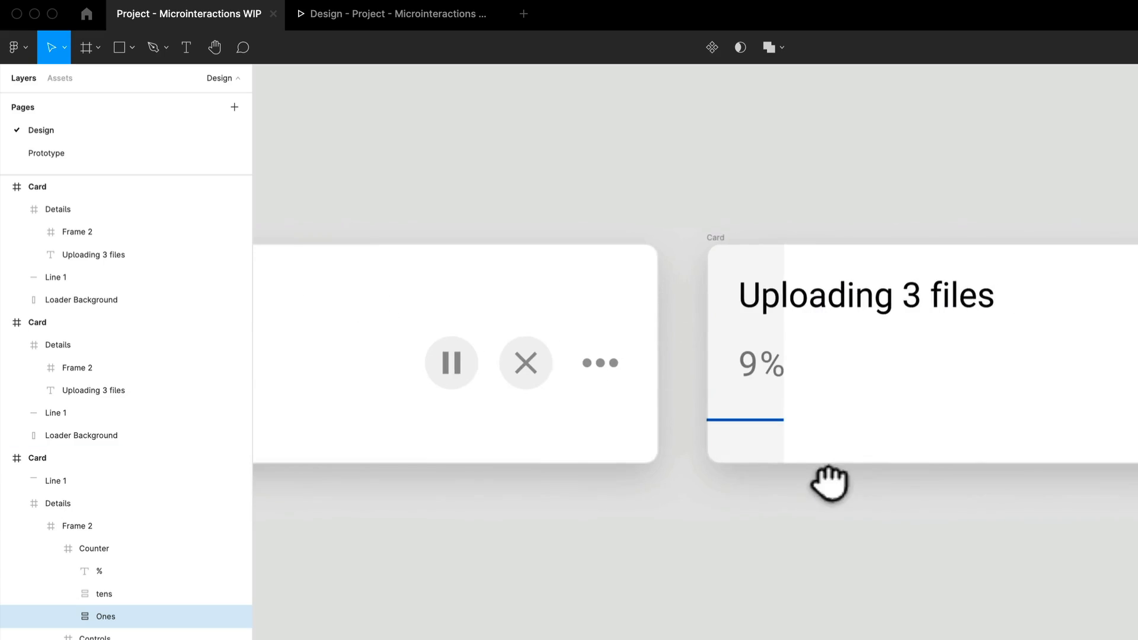
scroll(794, 396, up, 3)
double_click(731, 366)
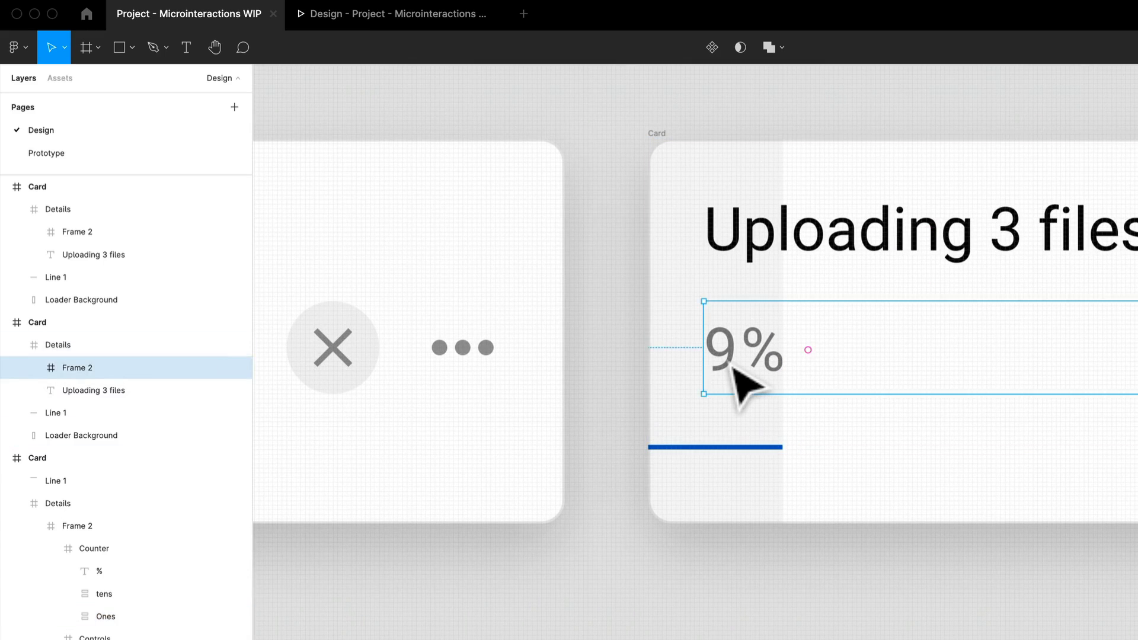
double_click(731, 366)
double_click(733, 367)
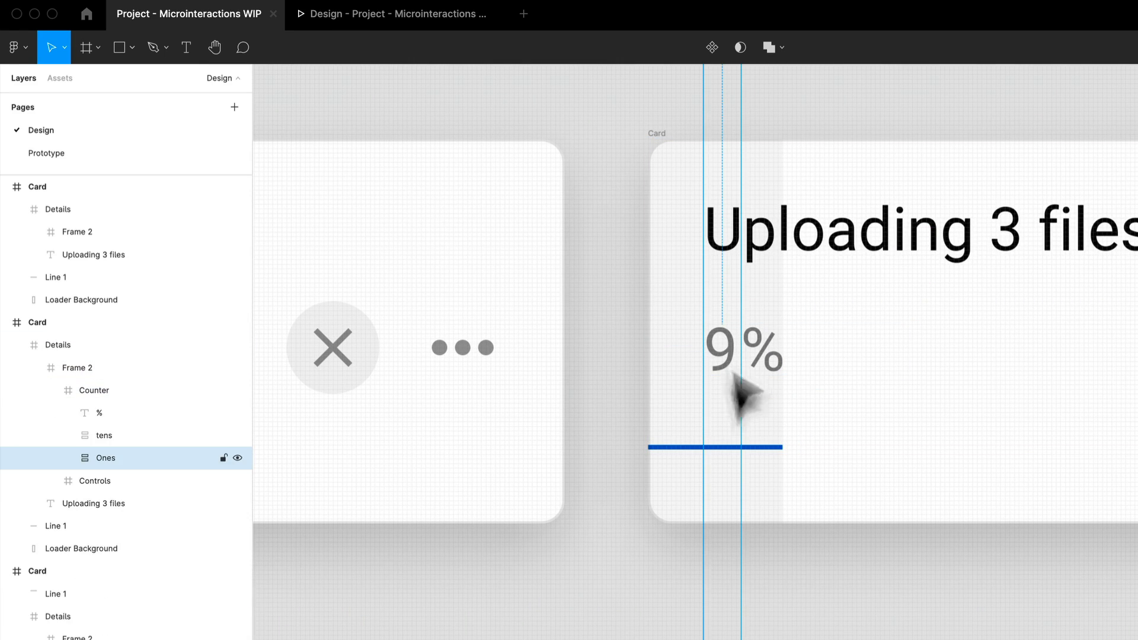
drag(734, 373, 752, 402)
- Move the Ones digit stack out of the 9% card onto the empty canvas below it
scroll(1001, 473, down, 5)
drag(1027, 550, 607, 44)
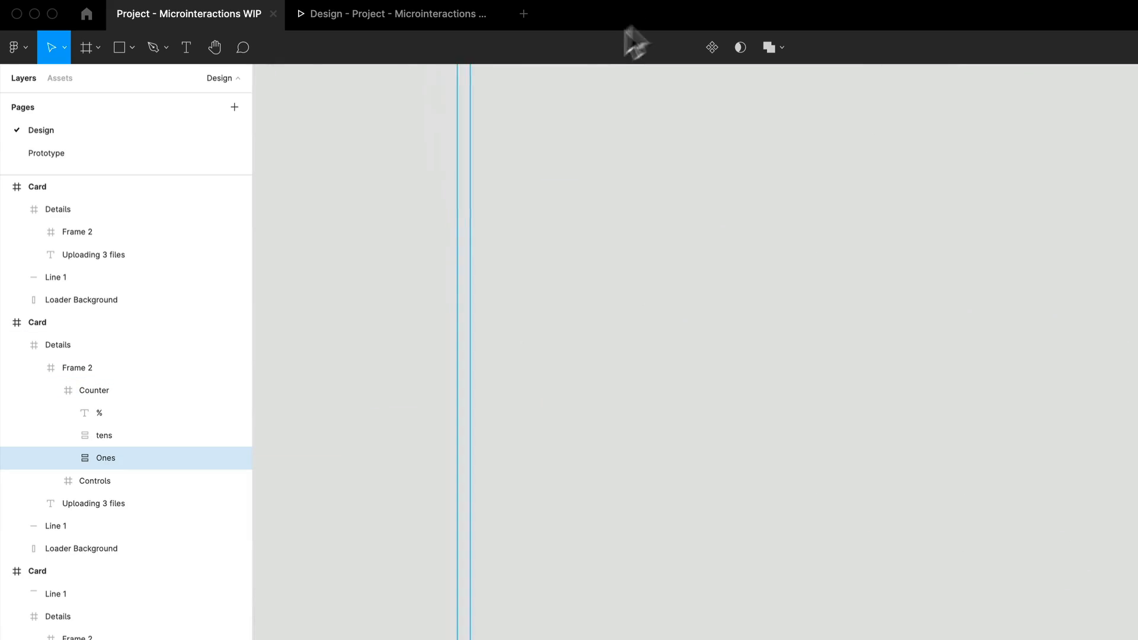
drag(693, 109, 966, 482)
drag(831, 362, 800, 468)
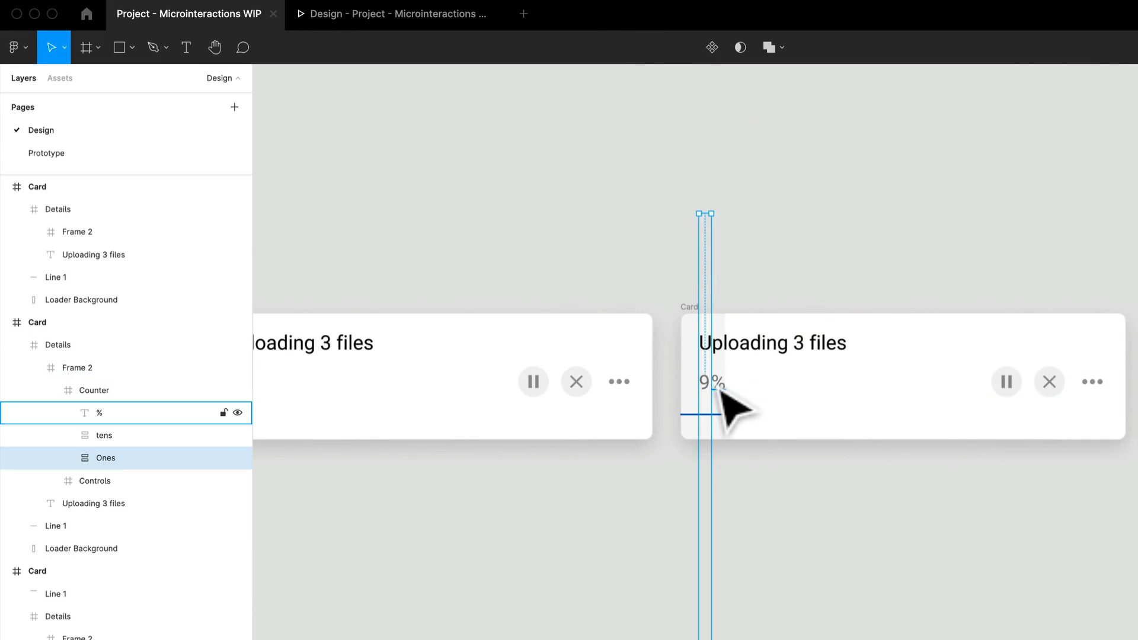
drag(715, 390, 775, 602)
key(alt+a)
drag(981, 639, 903, 311)
drag(638, 261, 775, 579)
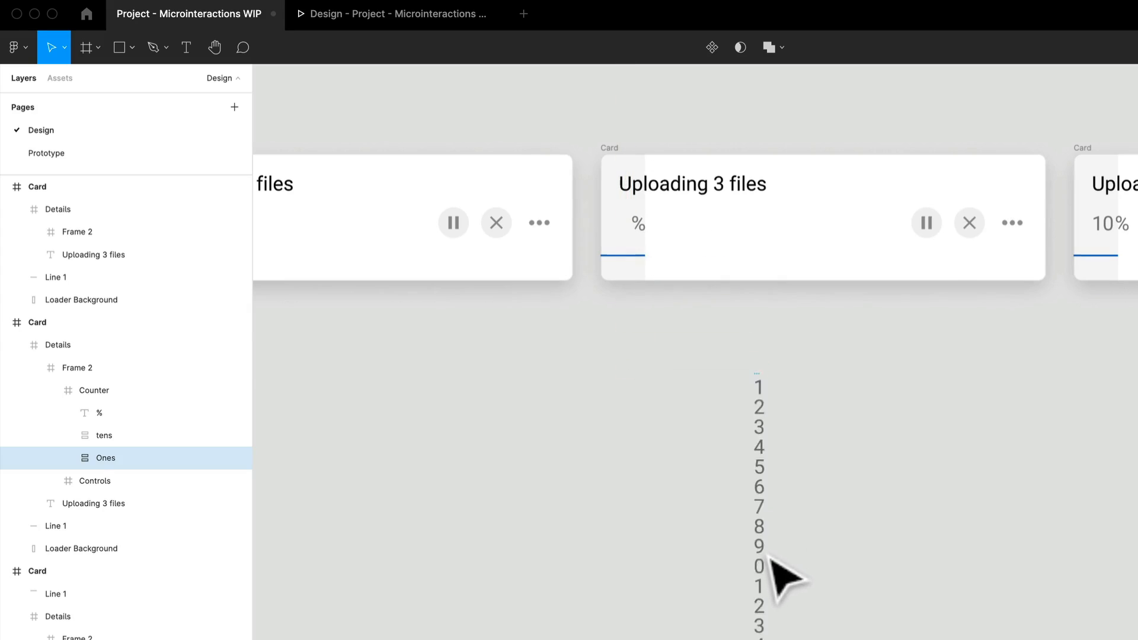
- Examine how the digits repeat along the full length of the detached Ones stack
drag(859, 630, 788, 320)
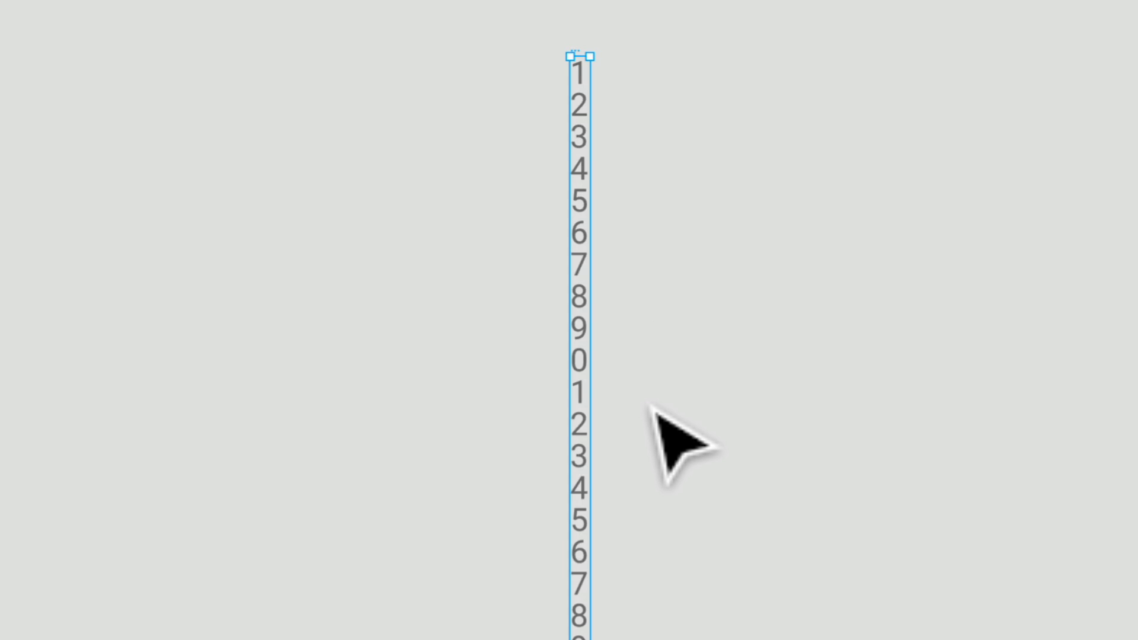
scroll(666, 470, up, 3)
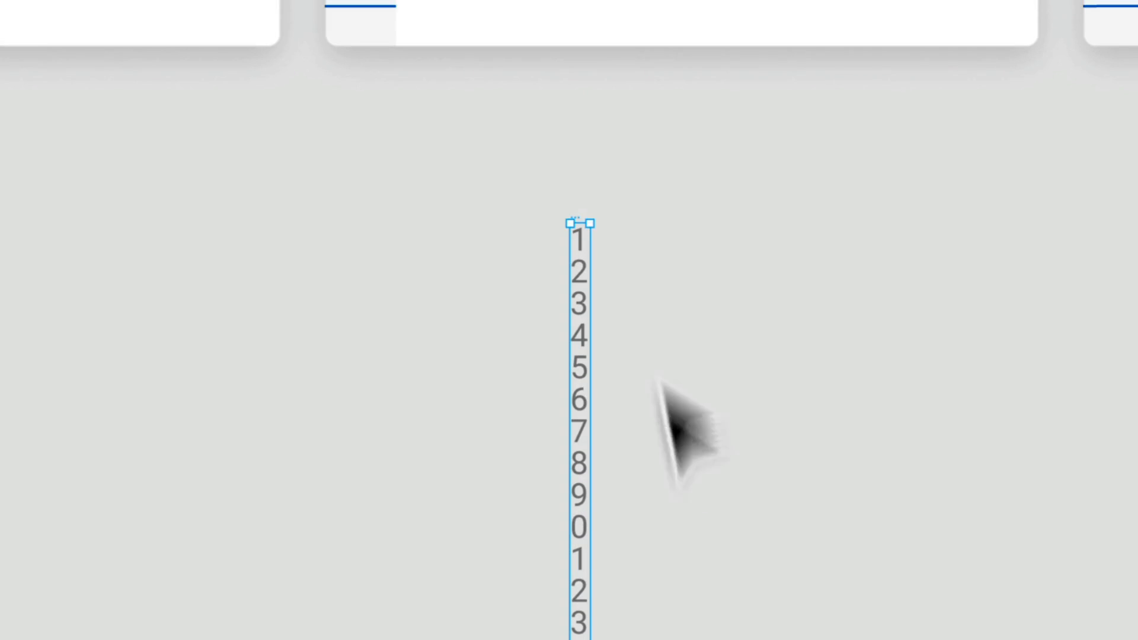
scroll(623, 392, down, 2)
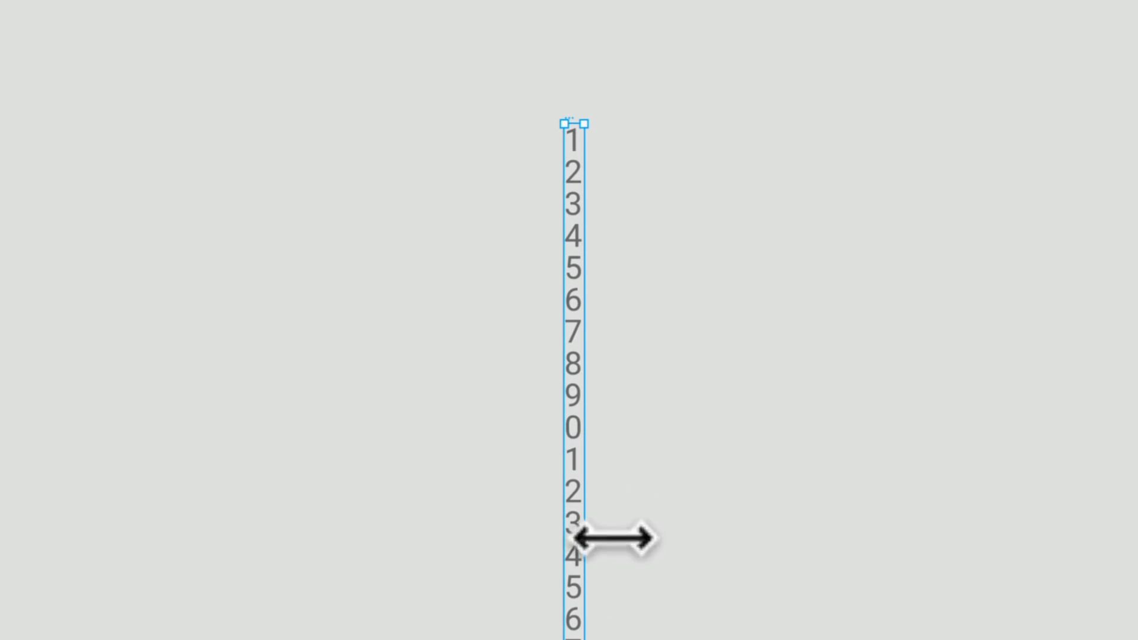
scroll(613, 539, down, 1)
scroll(599, 471, down, 10)
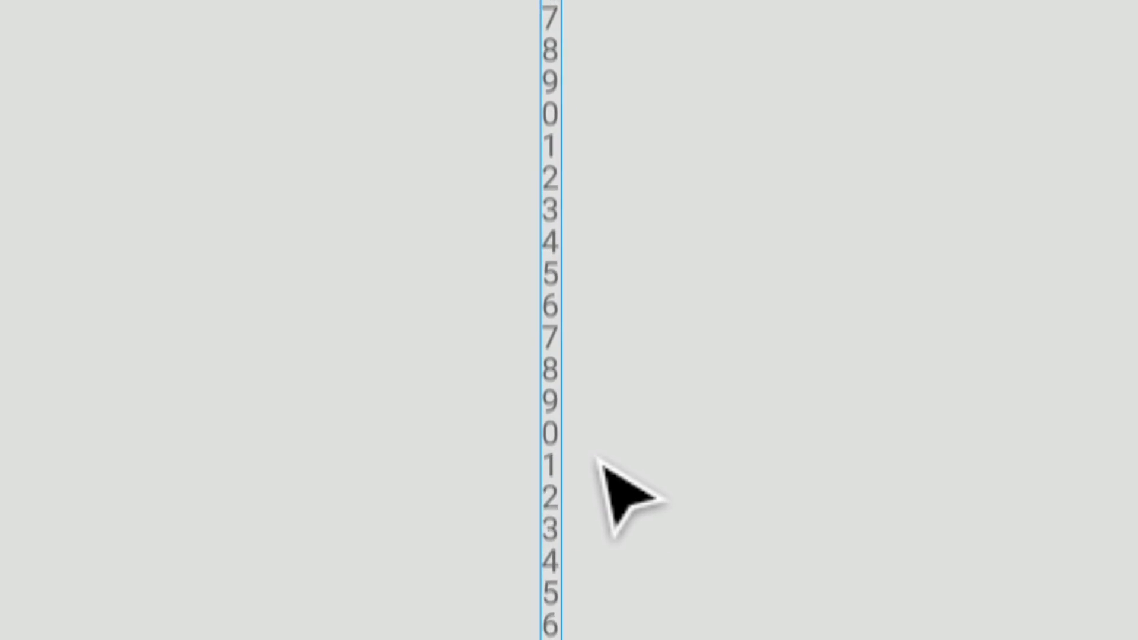
scroll(593, 471, down, 2)
scroll(596, 550, down, 5)
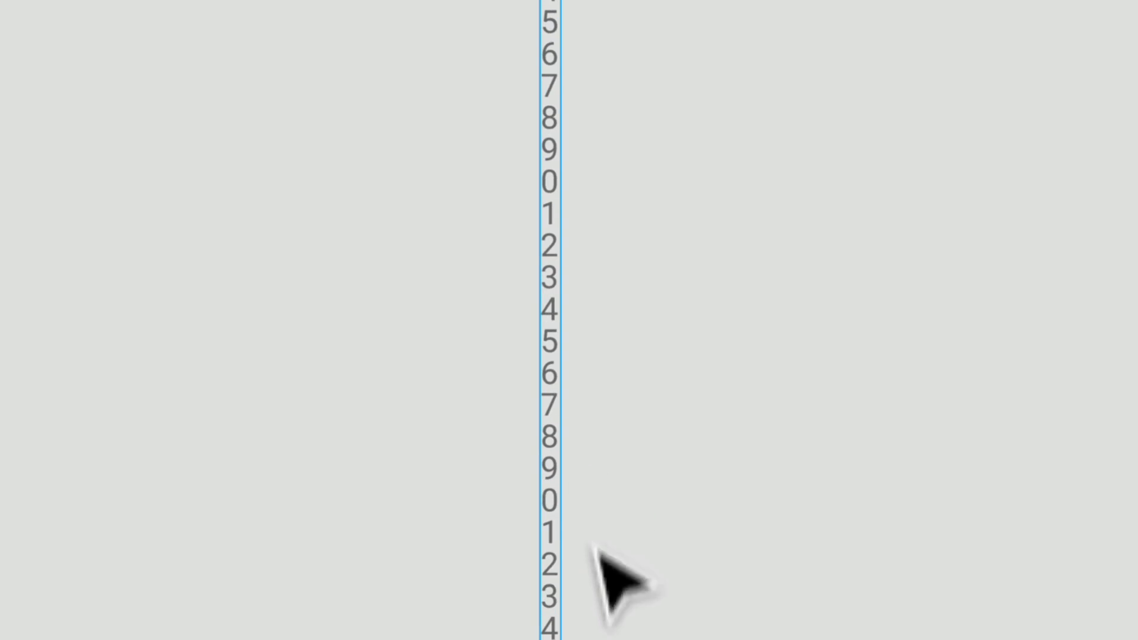
scroll(561, 551, down, 3)
scroll(587, 570, down, 6)
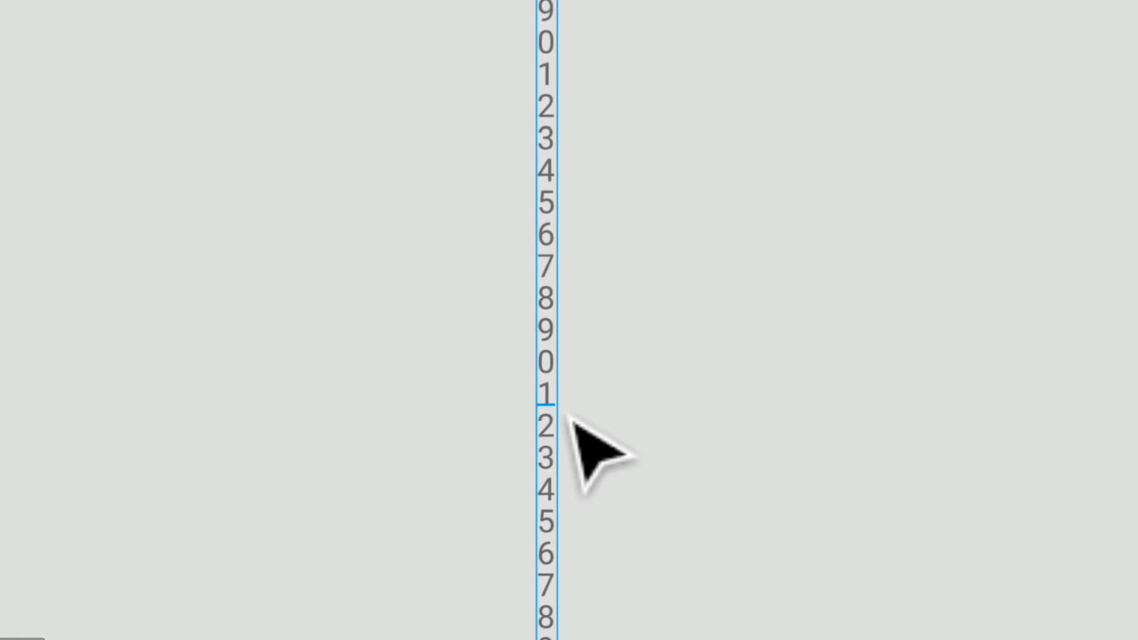
scroll(581, 422, down, 10)
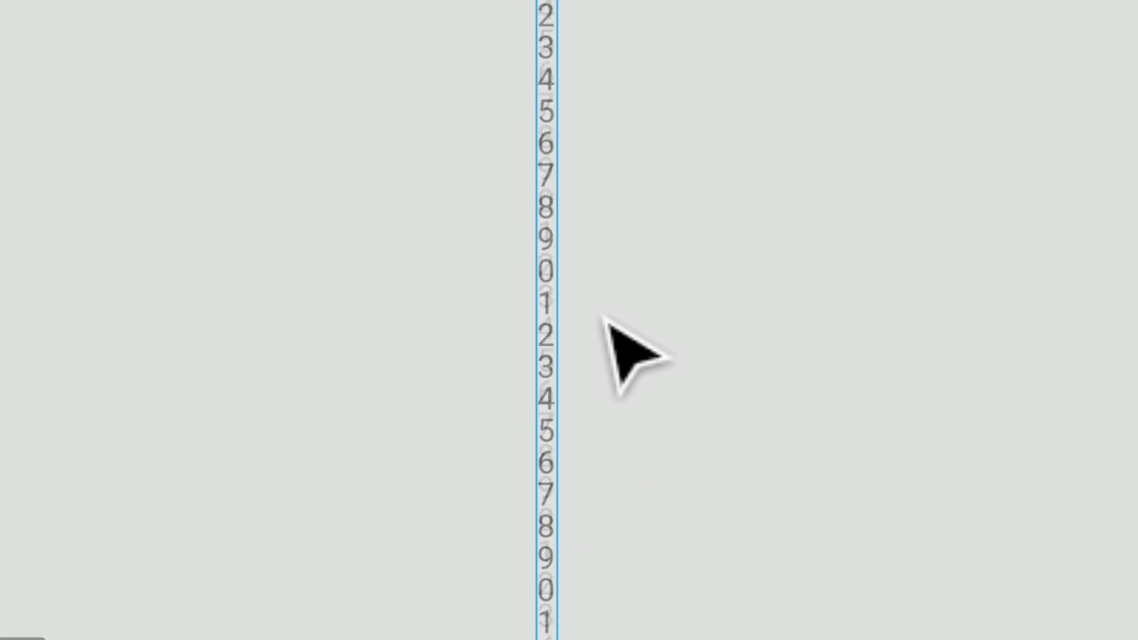
scroll(604, 301, up, 10)
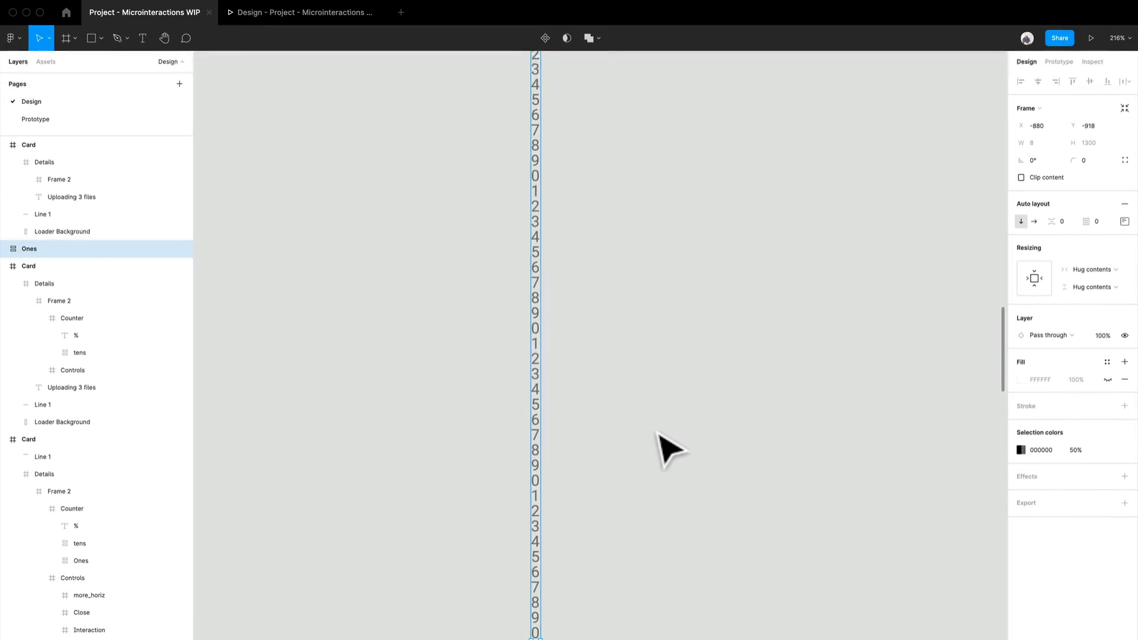
scroll(657, 433, up, 5)
scroll(670, 450, left, 2)
scroll(693, 354, down, 5)
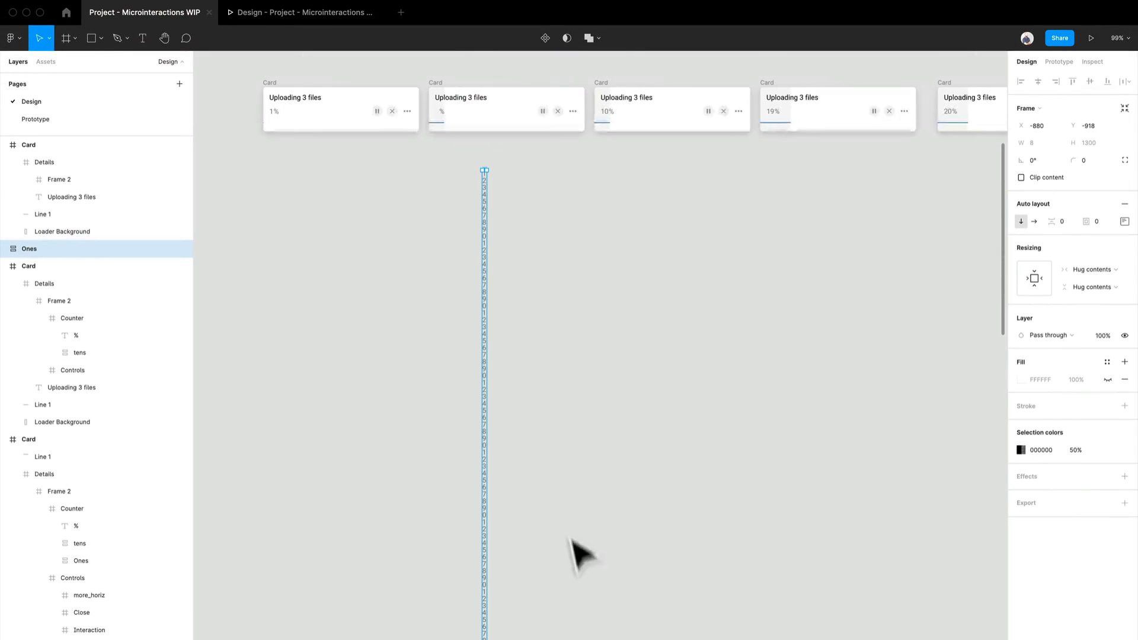
- Undo moving the Ones stack out of the 9% card
key(super+z)
scroll(500, 266, up, 5)
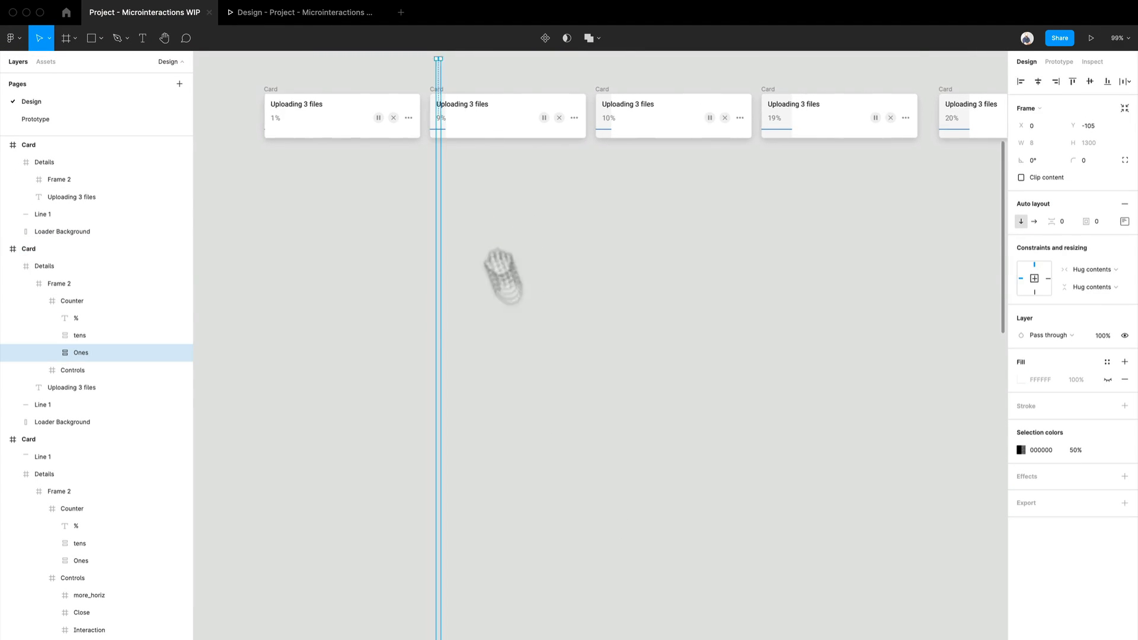
scroll(510, 308, left, 2)
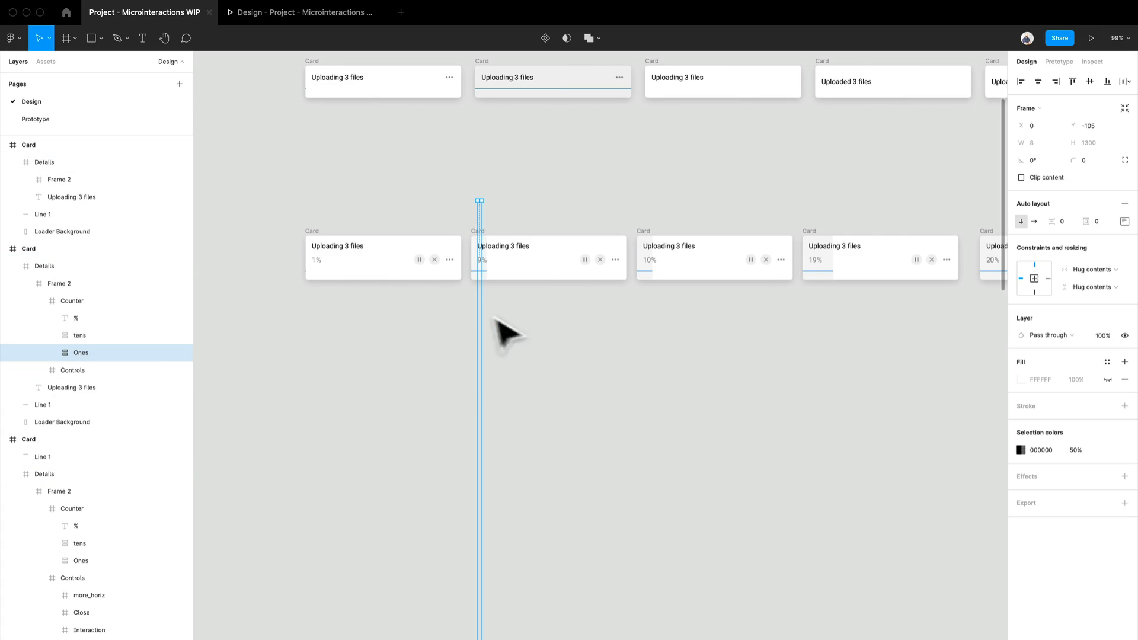
- Inspect the tens digit stack inside the Counter frame of the 10% card
scroll(676, 300, up, 5)
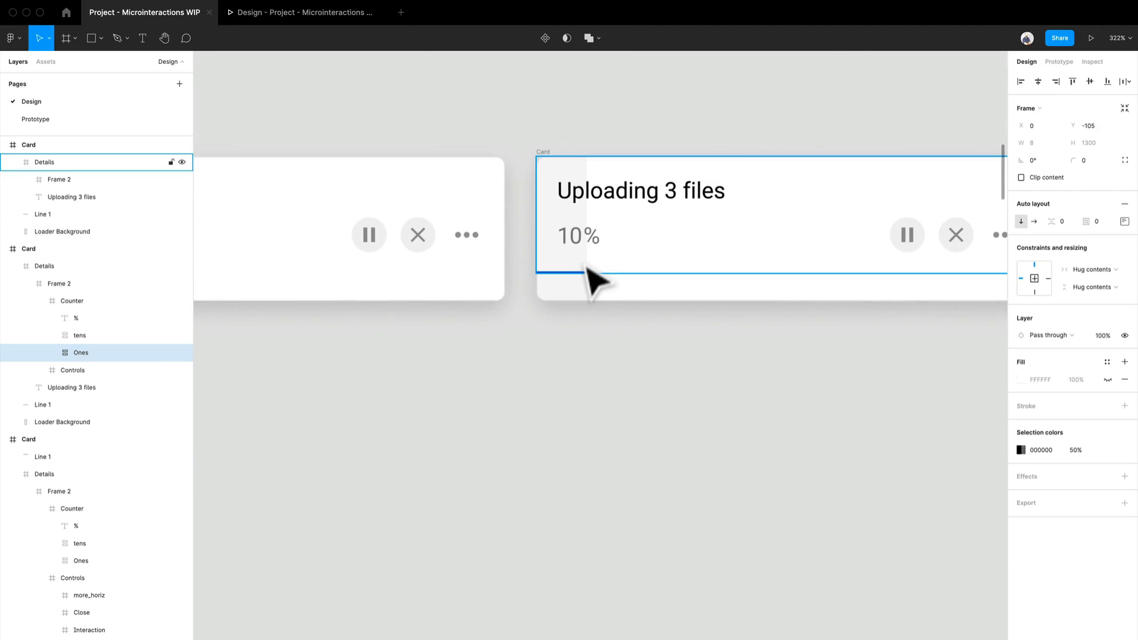
click(589, 244)
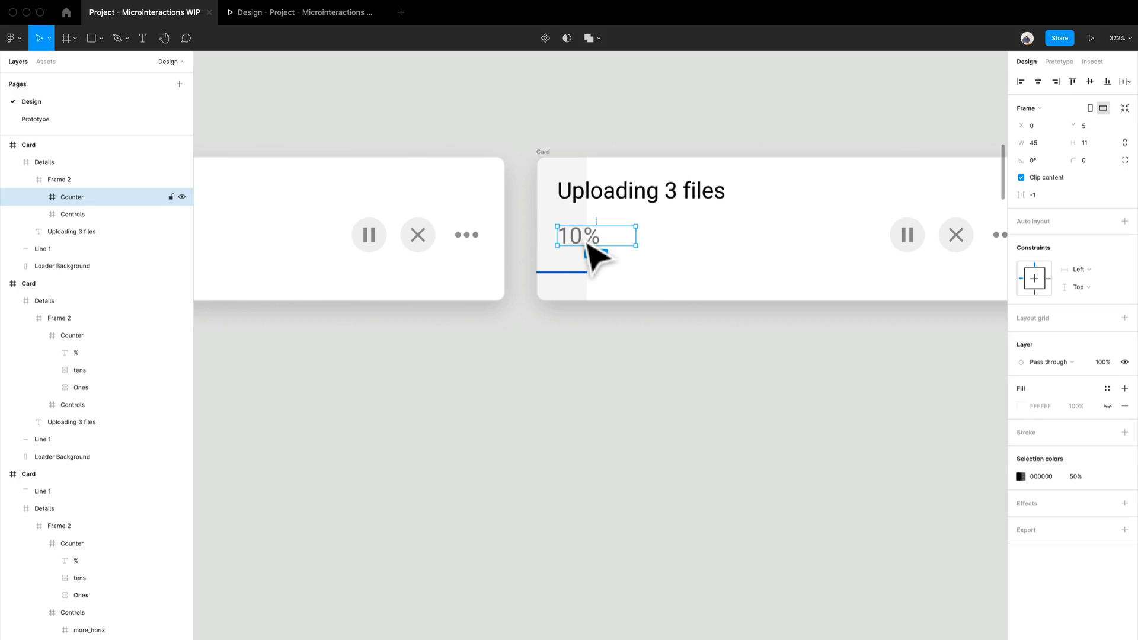
double_click(589, 246)
drag(60, 236, 76, 250)
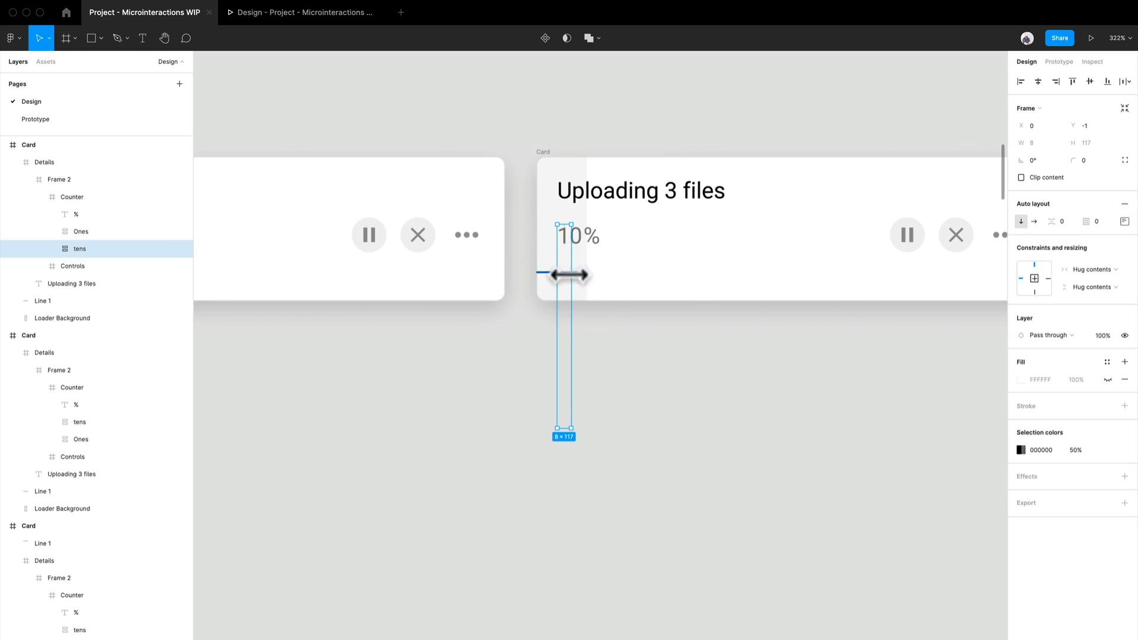
- Show the prototype connections and review the interaction details of the link from the 10% card to the 19% card
scroll(667, 326, down, 3)
drag(853, 422, 437, 395)
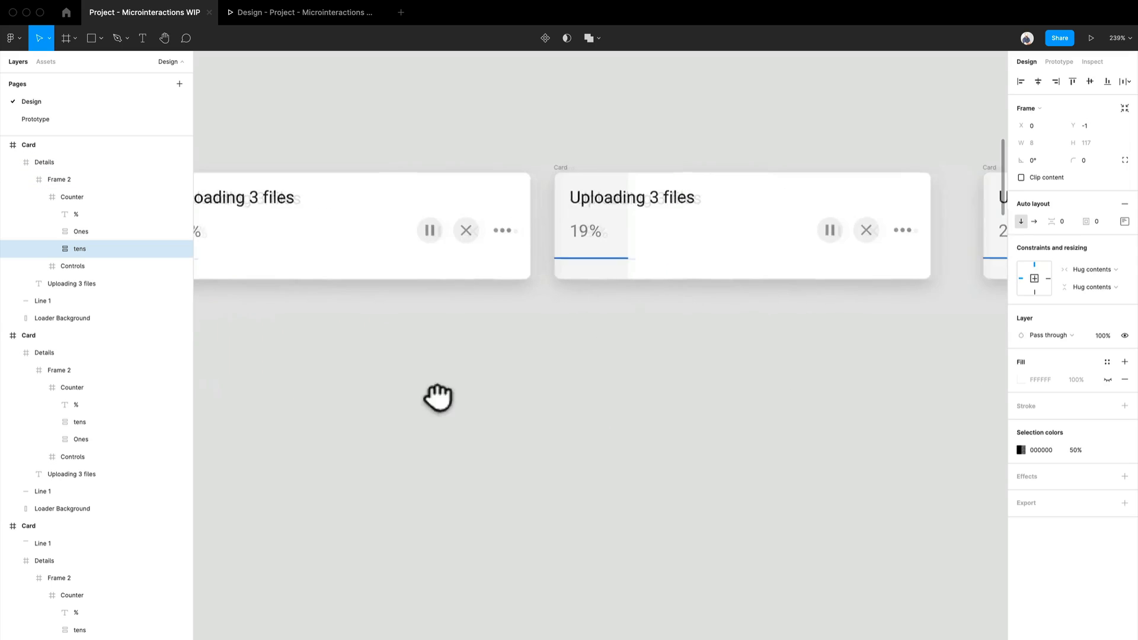
scroll(503, 378, down, 2)
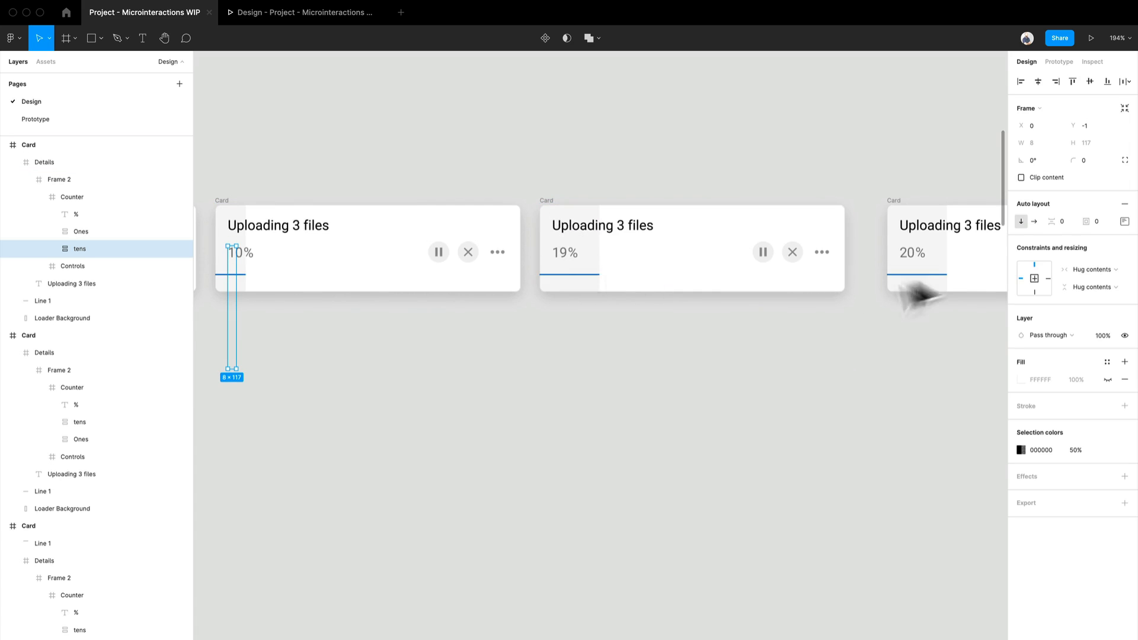
drag(915, 283, 681, 287)
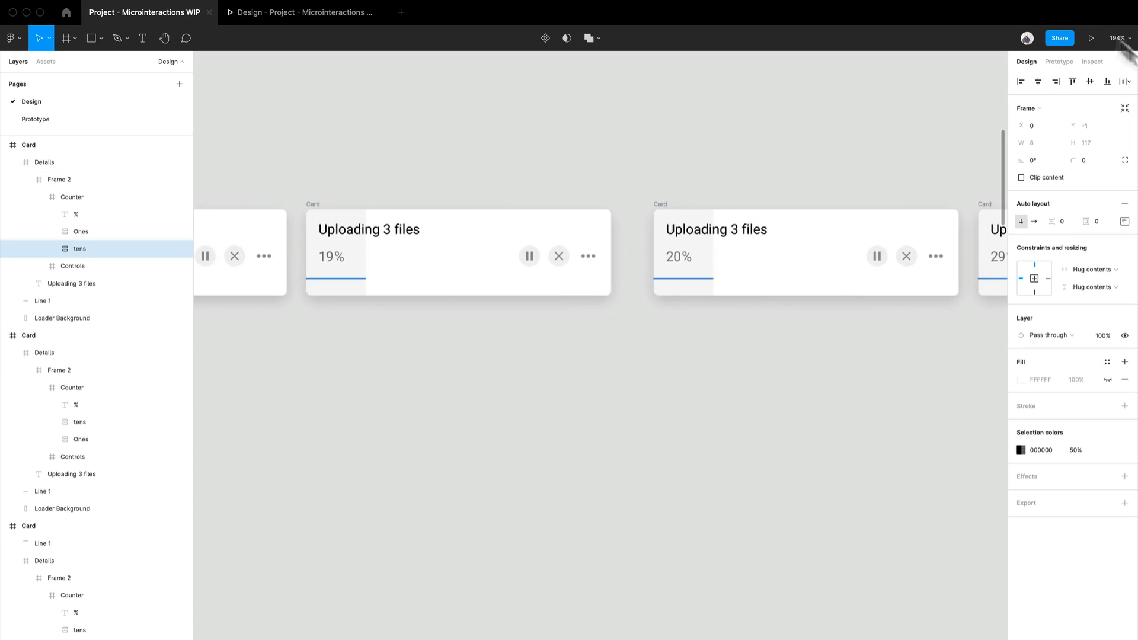
click(1057, 62)
drag(436, 183, 609, 190)
click(610, 190)
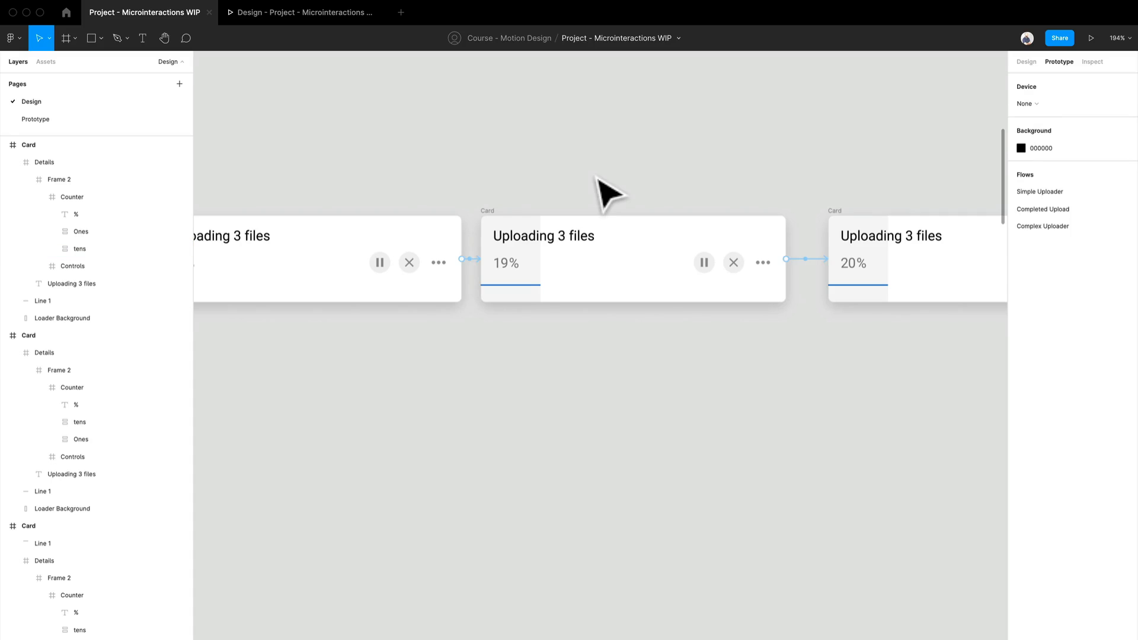
click(475, 259)
scroll(563, 196, left, 5)
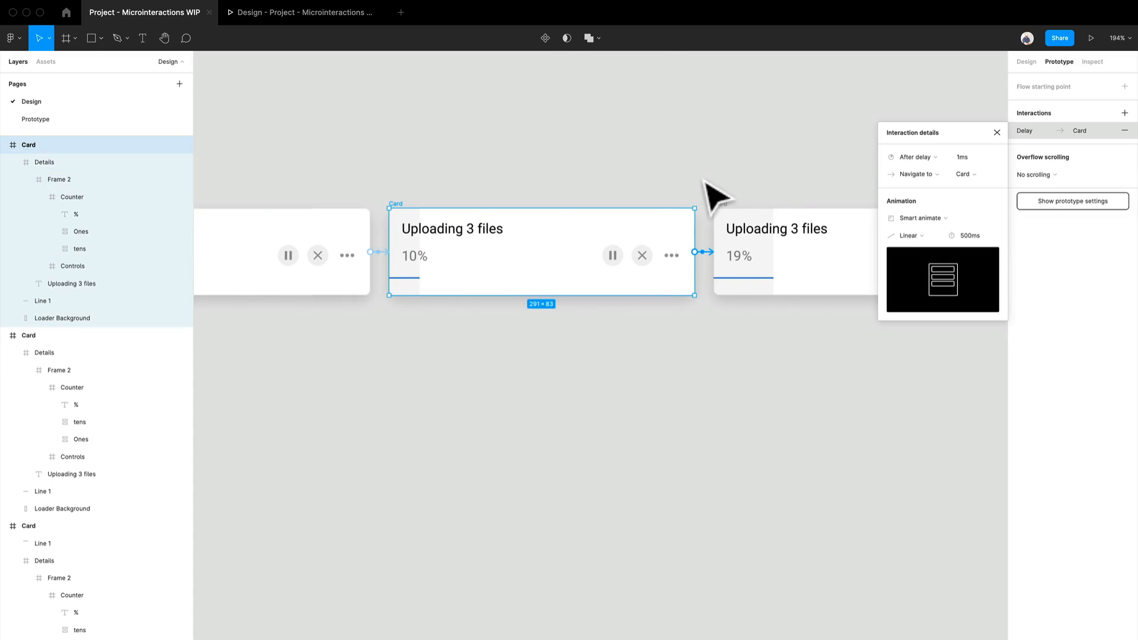
scroll(631, 200, right, 2)
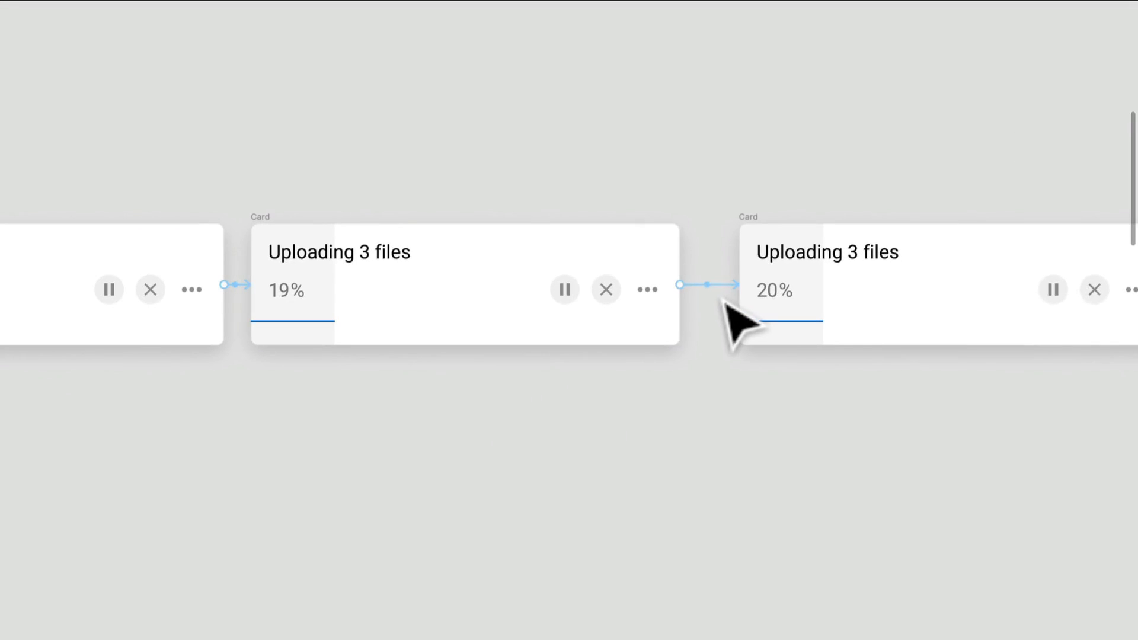
click(726, 296)
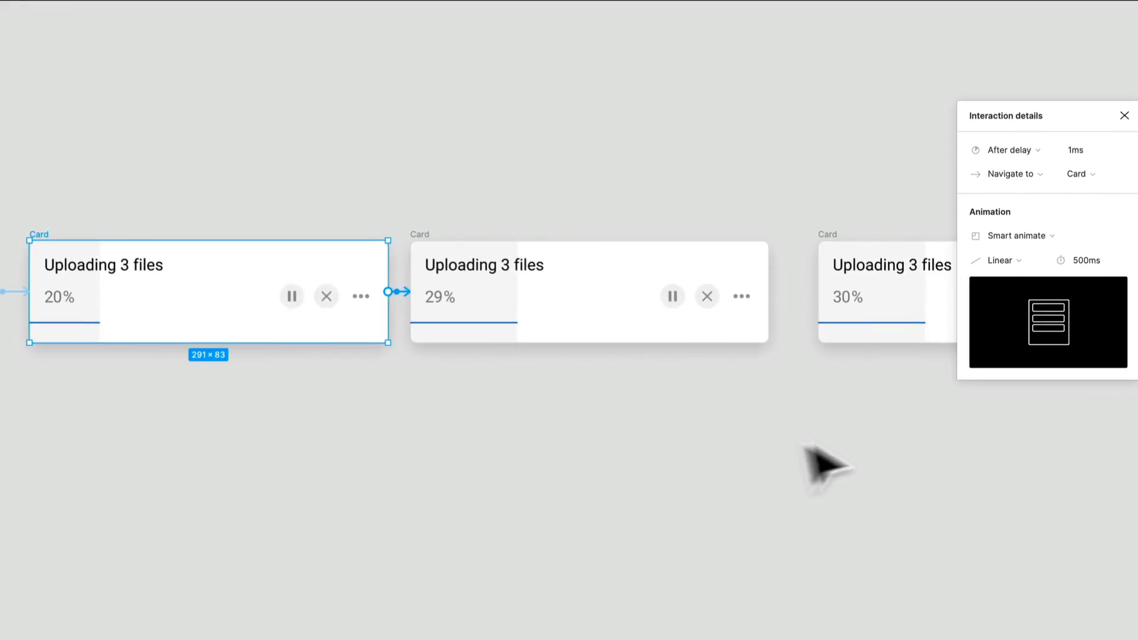
- Check the animation settings of the prototype link from the 29% card to the 30% card
drag(826, 465, 557, 456)
click(538, 433)
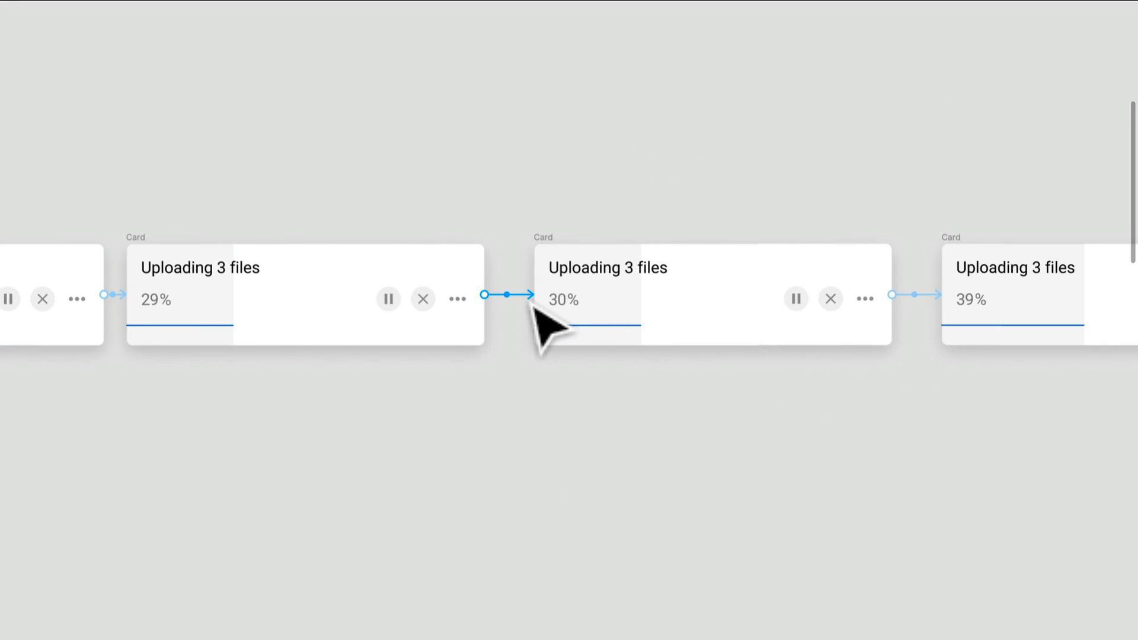
click(534, 305)
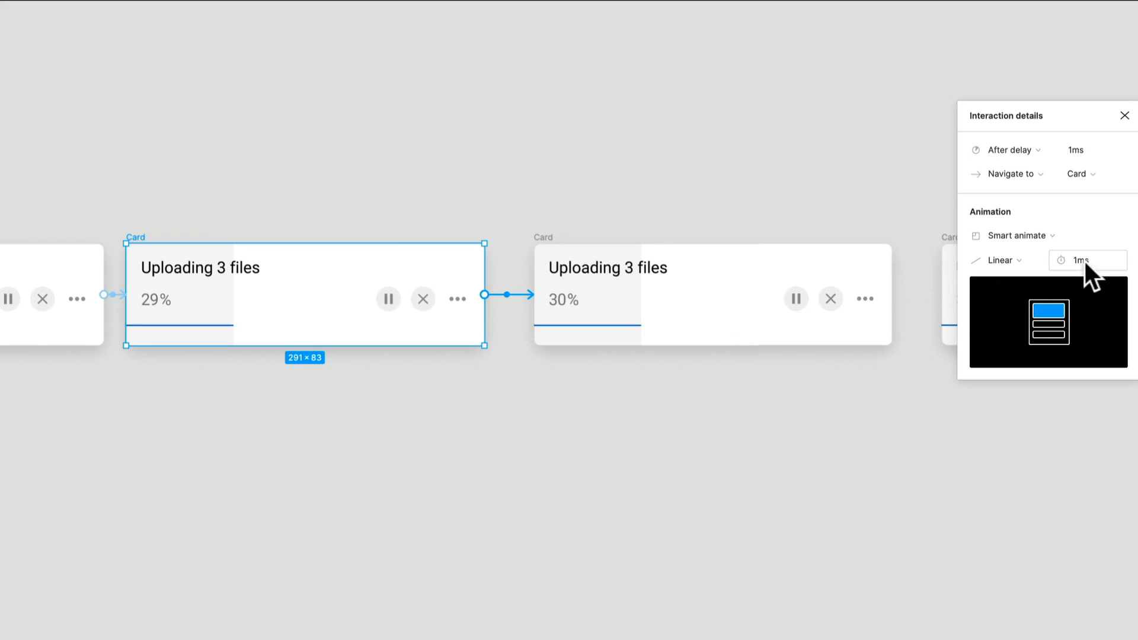
click(853, 472)
- Check the animation settings of the prototype link from the 30% card to the 39% card
drag(854, 472, 484, 474)
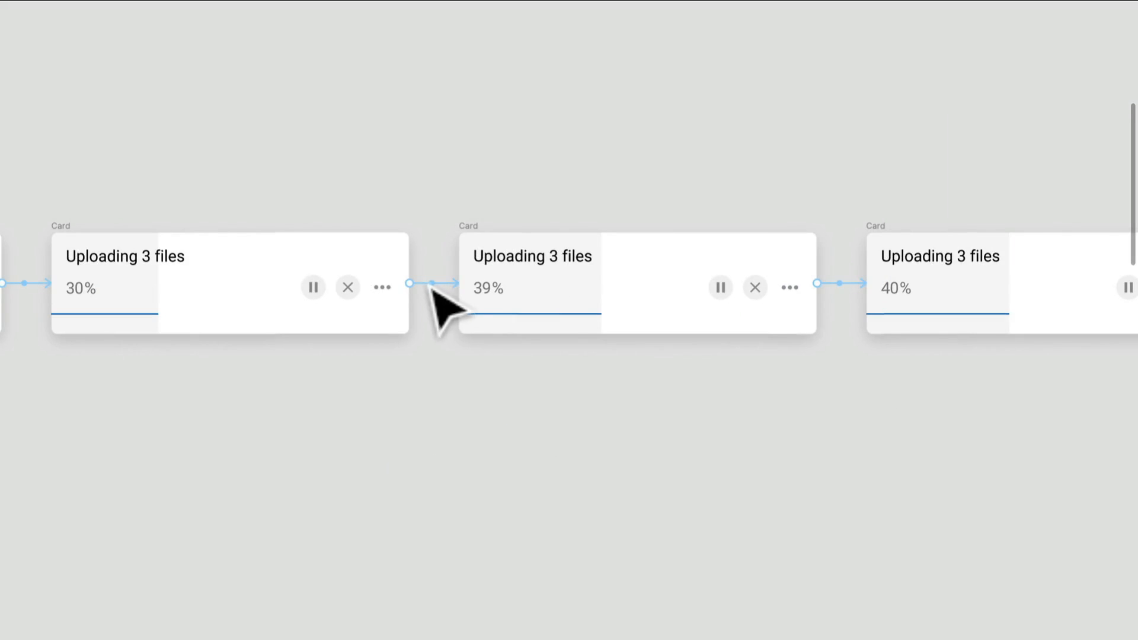
click(447, 292)
scroll(449, 291, down, 3)
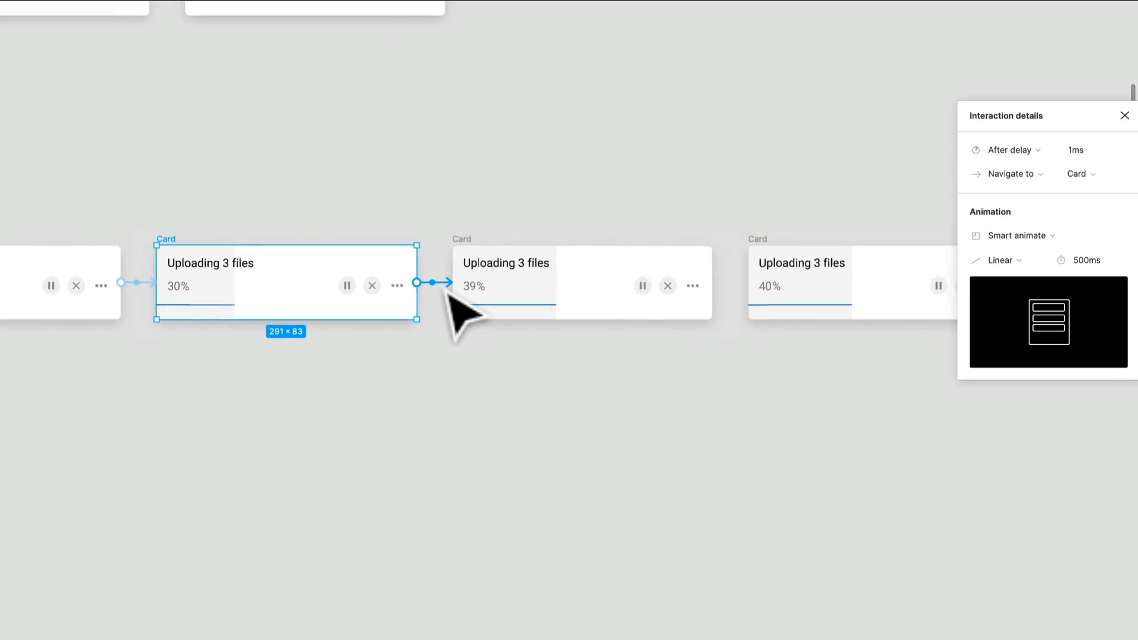
- Inspect the loader background in the 39% card and compare its fill with the neighbouring Complex Uploader cards
drag(348, 465, 605, 465)
drag(840, 460, 485, 484)
drag(727, 457, 296, 422)
drag(610, 460, 478, 441)
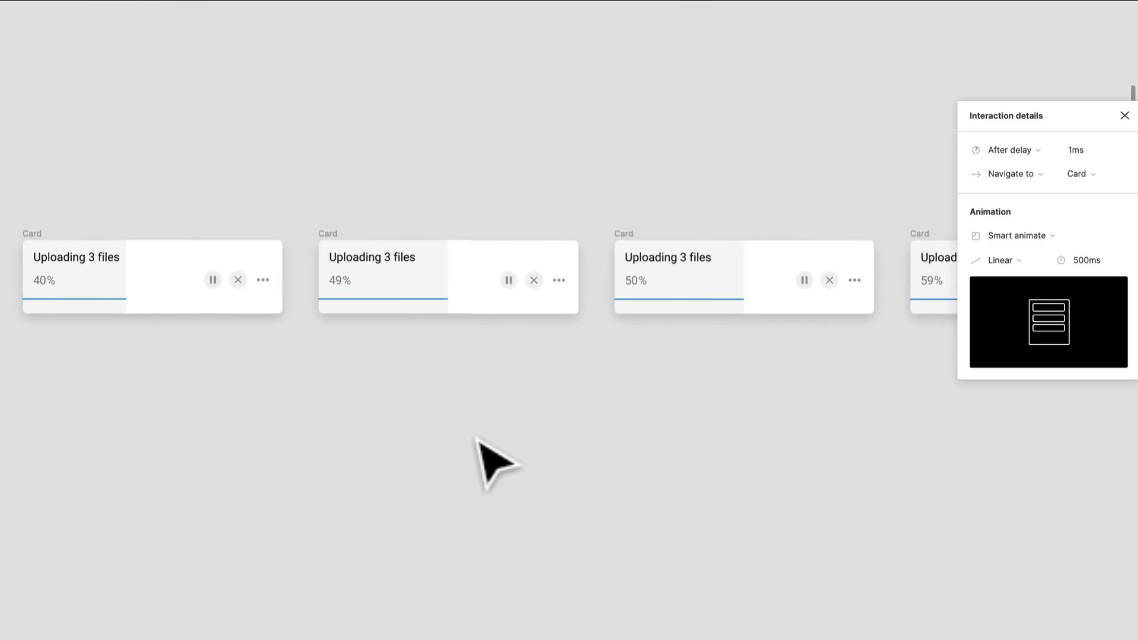
drag(195, 459, 673, 442)
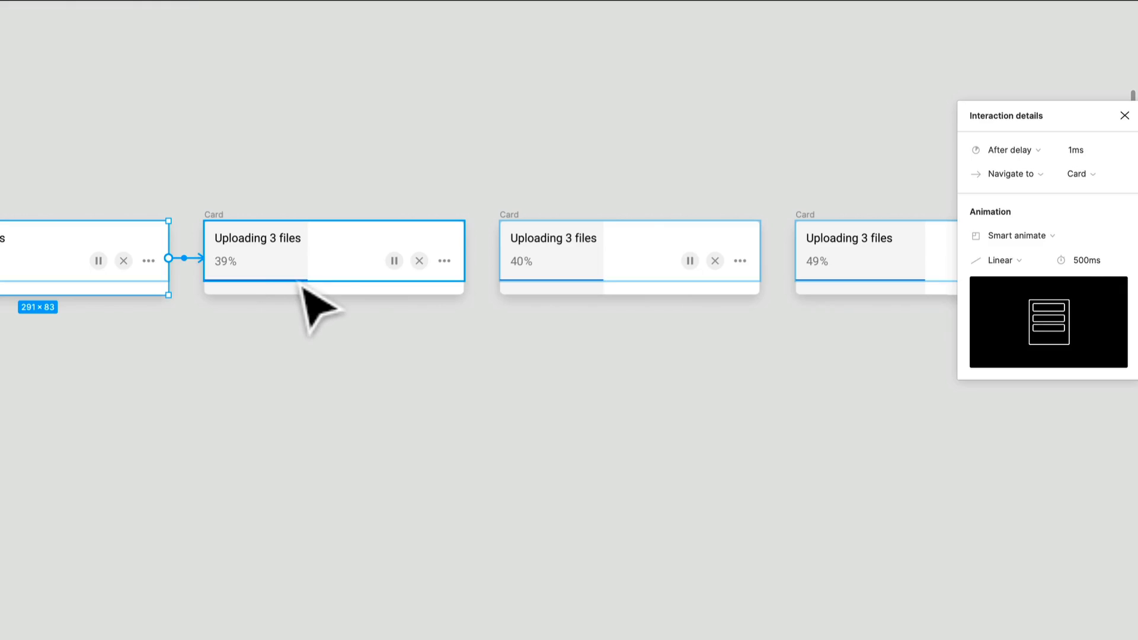
scroll(310, 284, up, 5)
click(323, 313)
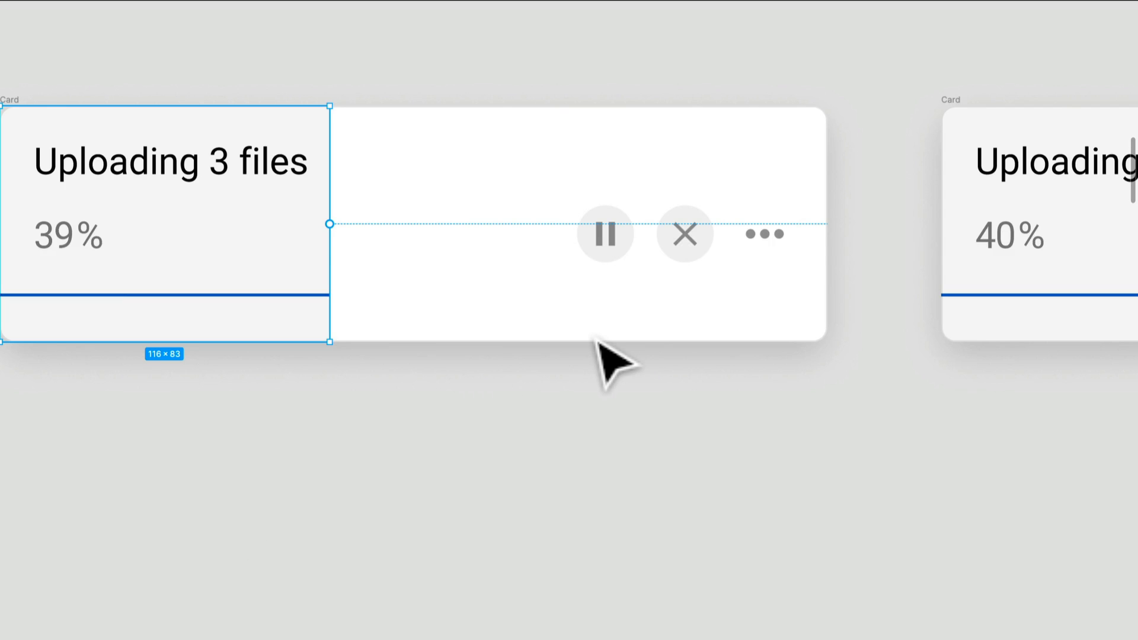
scroll(596, 339, down, 2)
scroll(406, 385, down, 5)
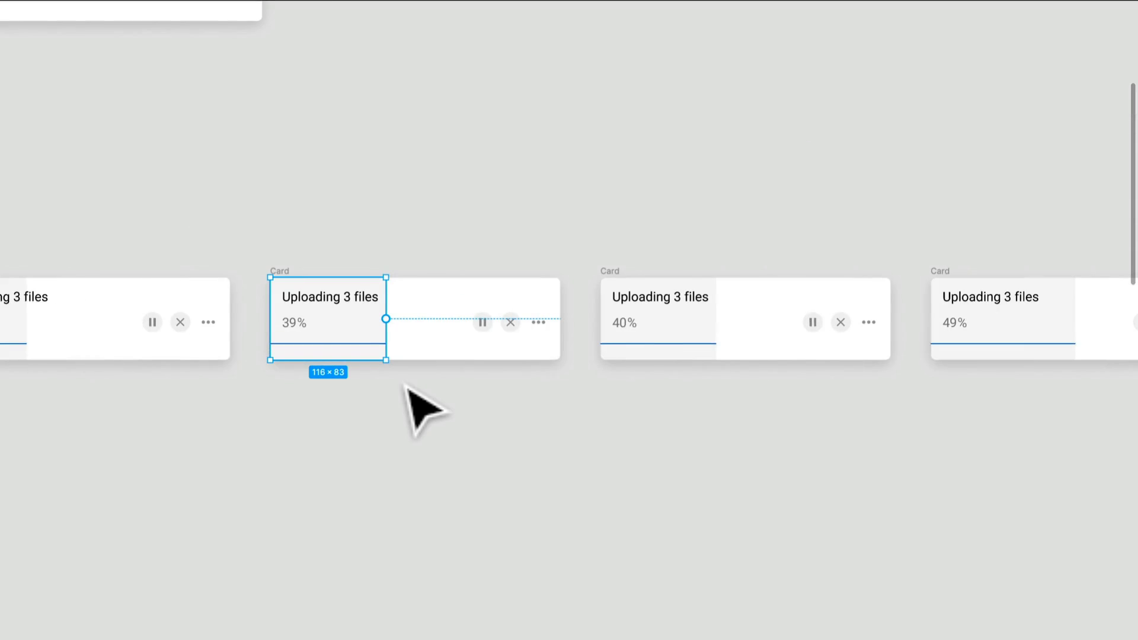
- Inspect the loader background of the 40% card and the card's delayed prototype links to its neighbours
click(711, 341)
scroll(701, 356, up, 5)
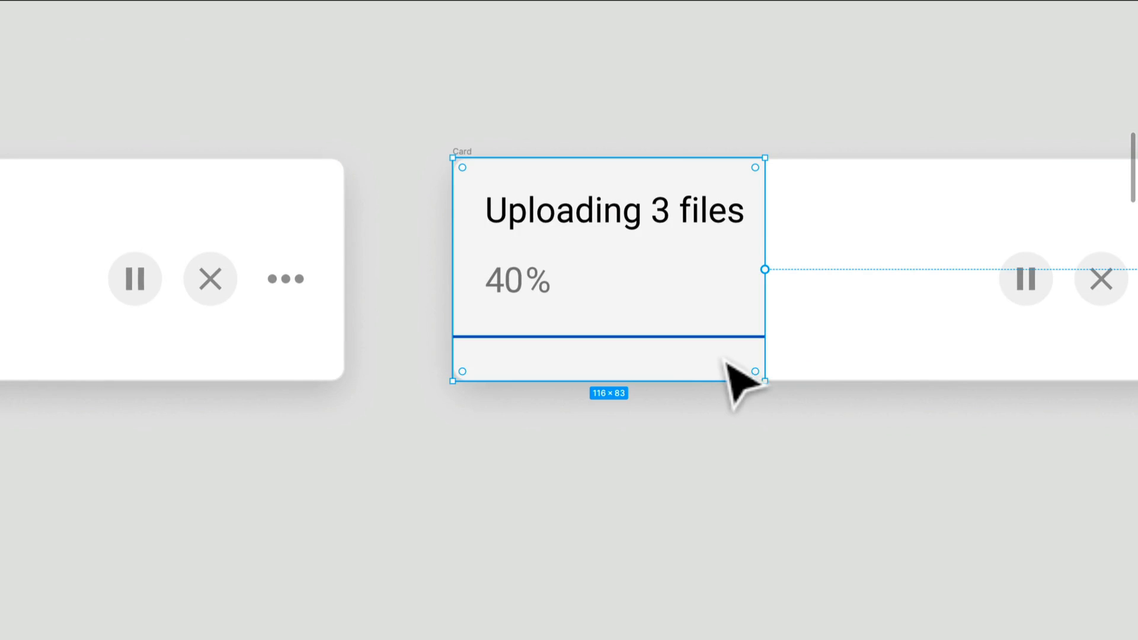
scroll(318, 503, down, 5)
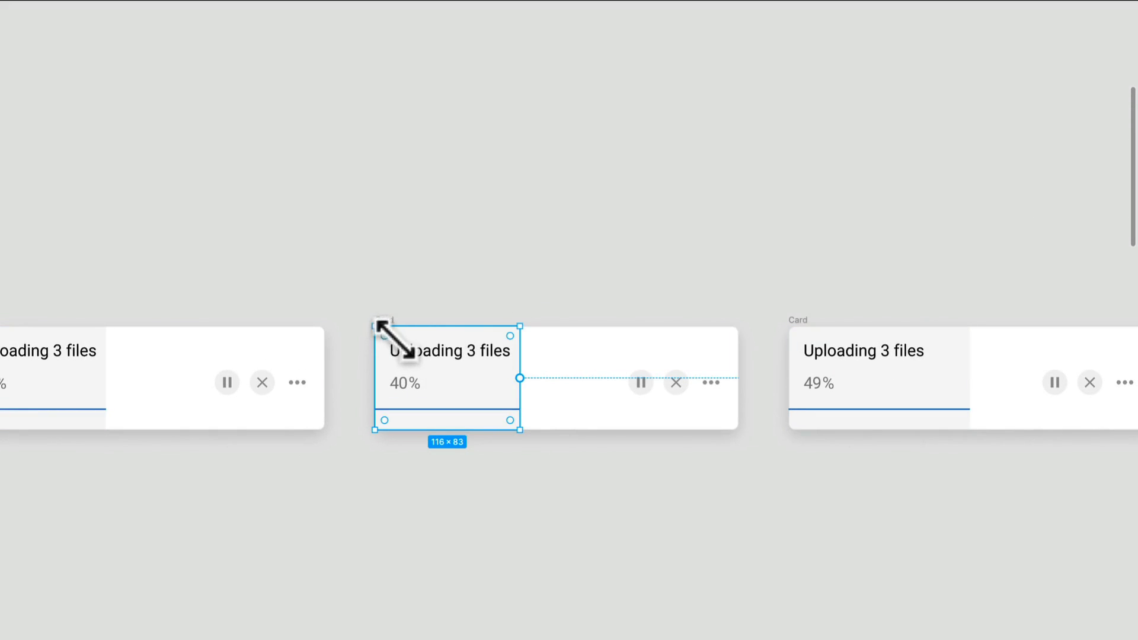
click(396, 326)
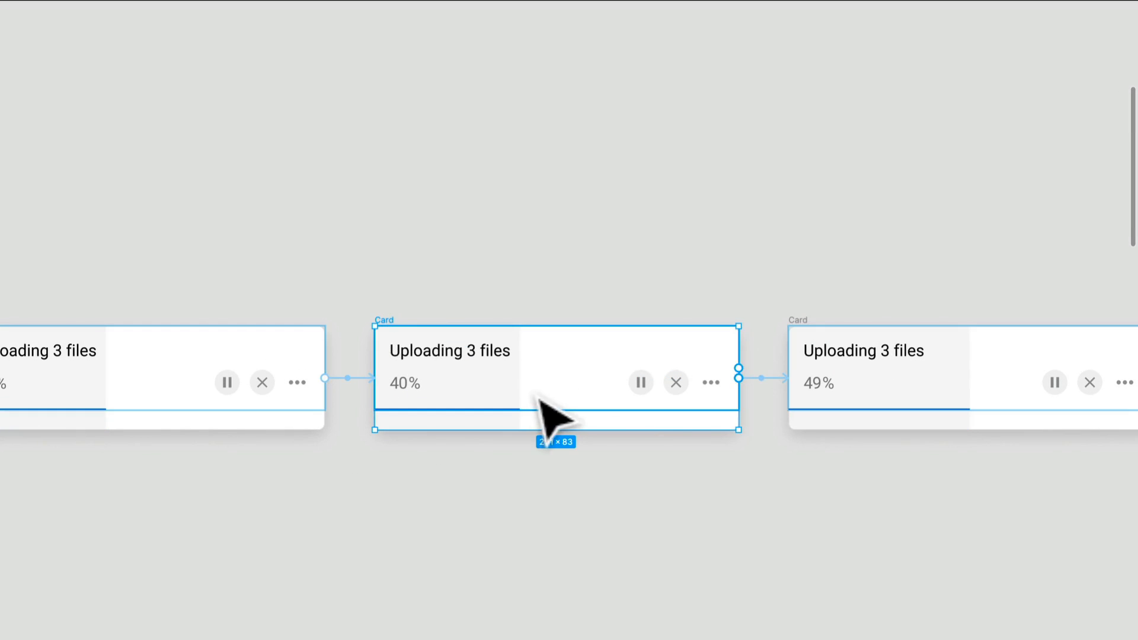
scroll(437, 431, up, 3)
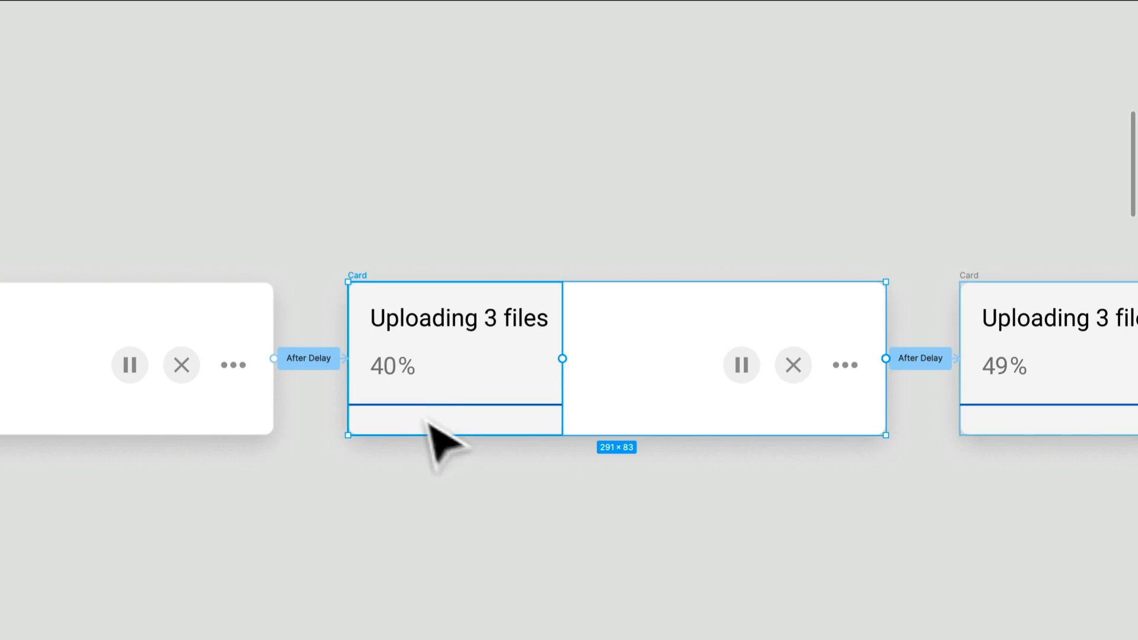
drag(635, 521, 537, 508)
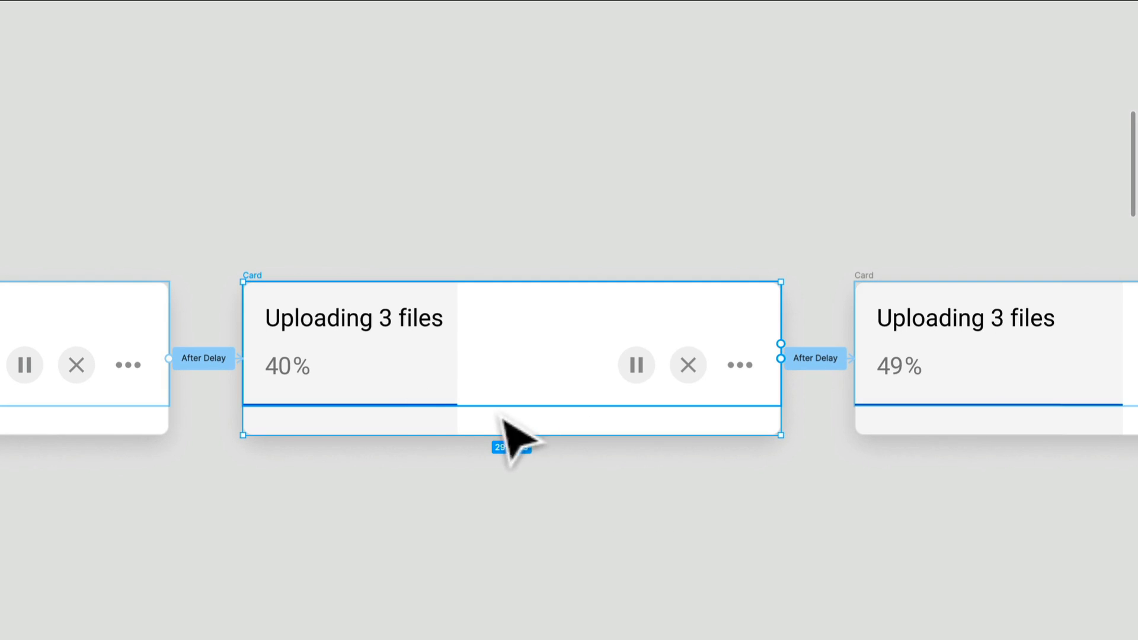
click(428, 430)
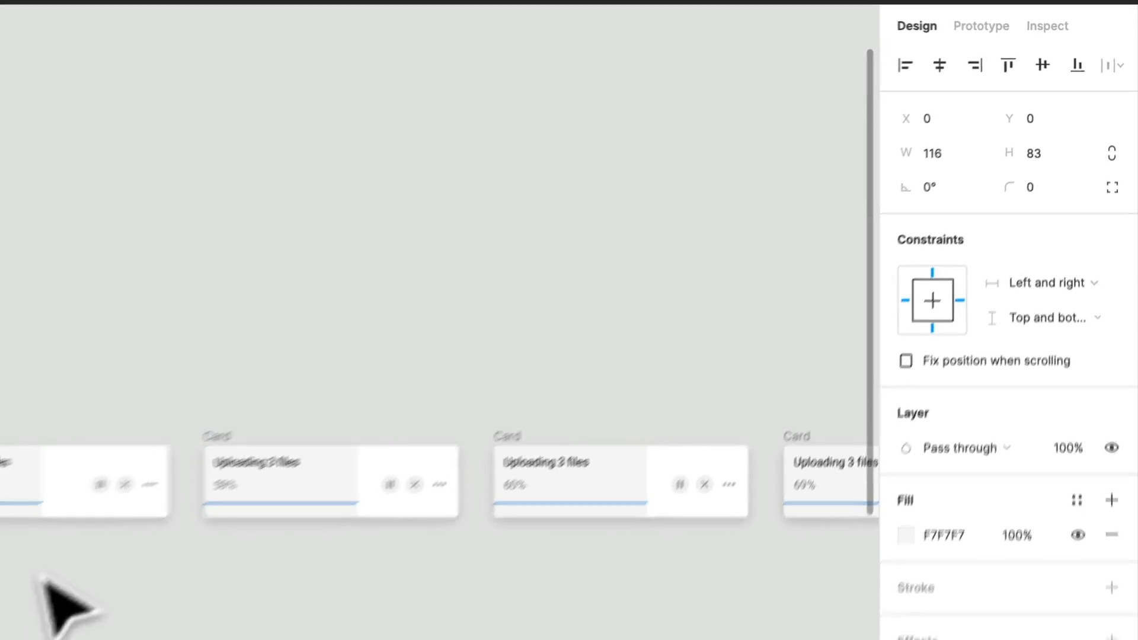
- Inspect the loader background's width and fill in the 50% card and compare it with the neighbouring cards up to 79%
click(347, 320)
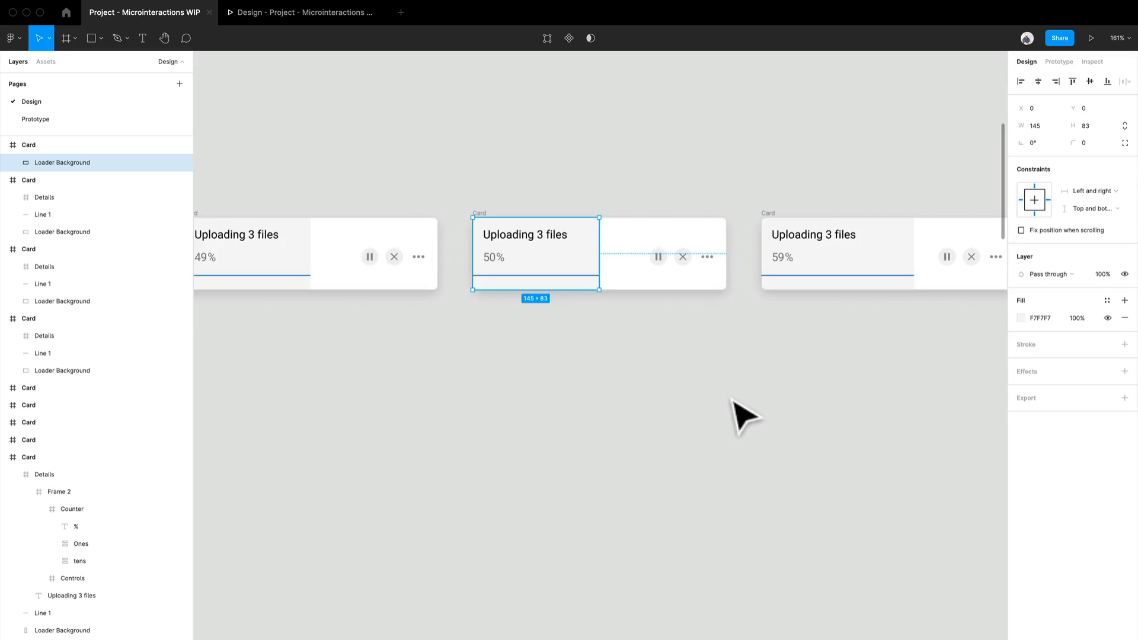
drag(732, 401, 474, 446)
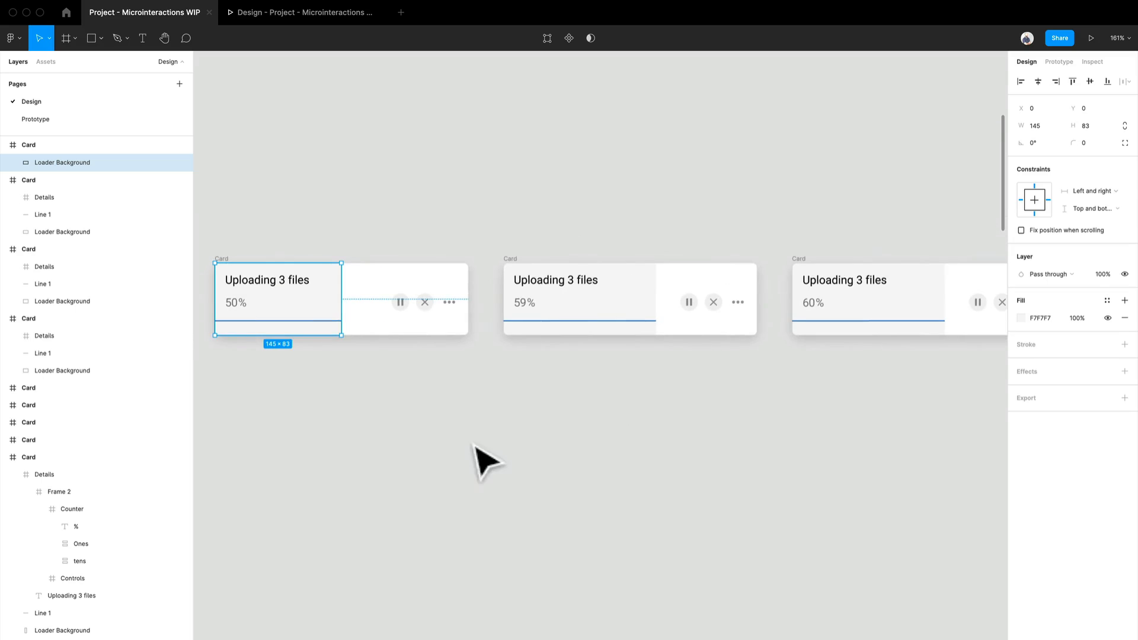
drag(413, 418, 722, 402)
scroll(722, 402, up, 1)
scroll(722, 402, down, 1)
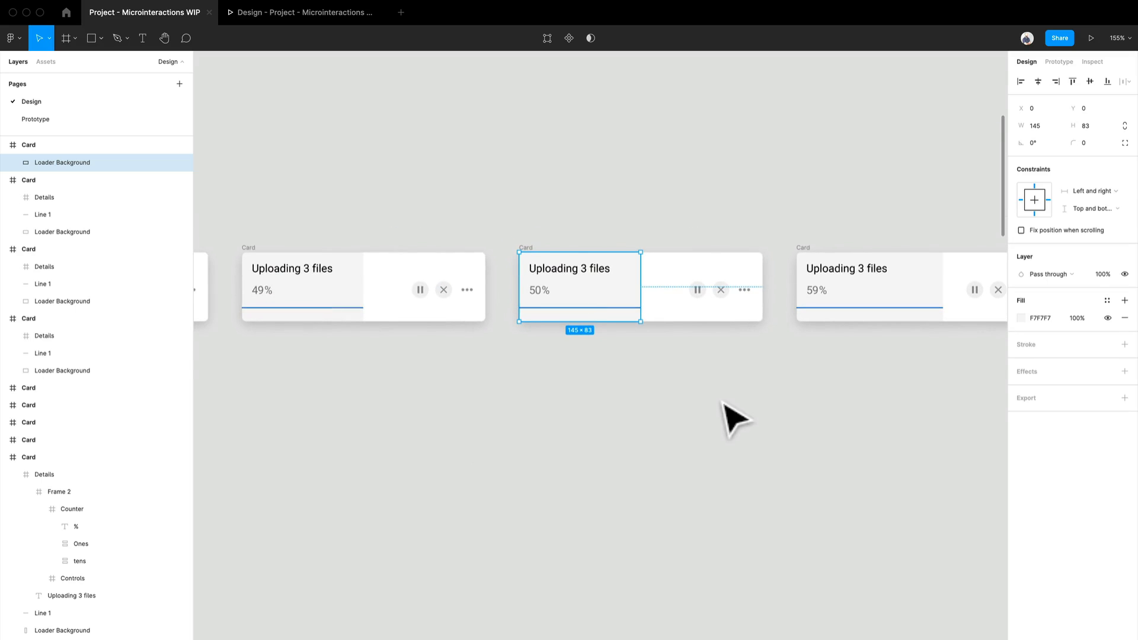
drag(764, 370, 456, 370)
drag(735, 436, 368, 415)
drag(732, 403, 425, 411)
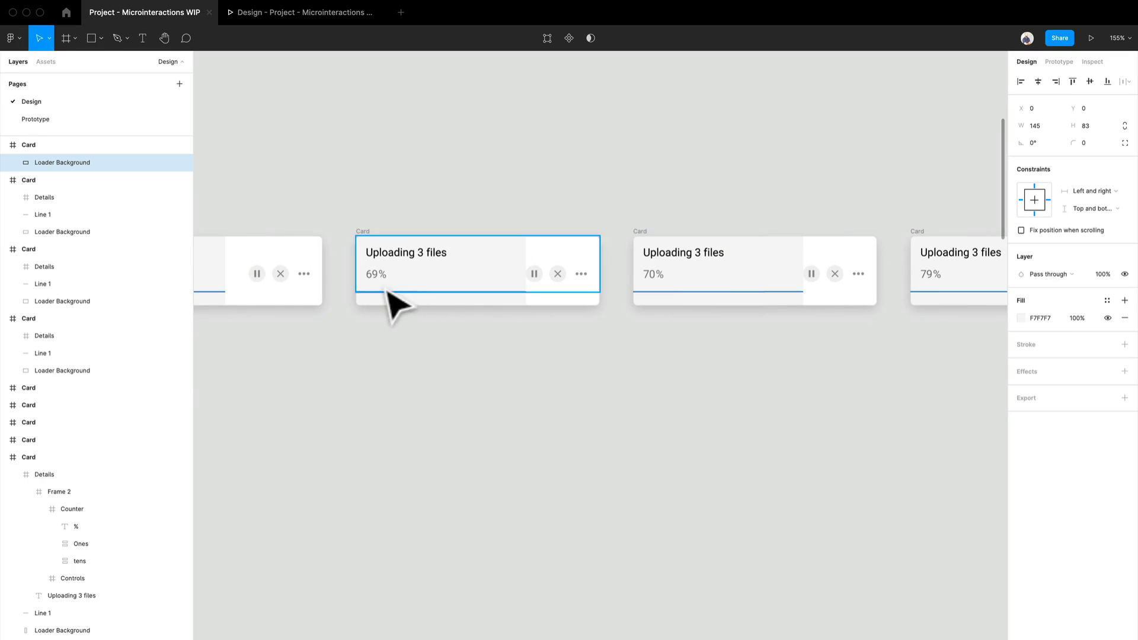
- Examine the rest of the Complex Uploader row from the 70% card through 99% to the final "Uploaded 3 files" checkmark cards
scroll(686, 293, down, 10)
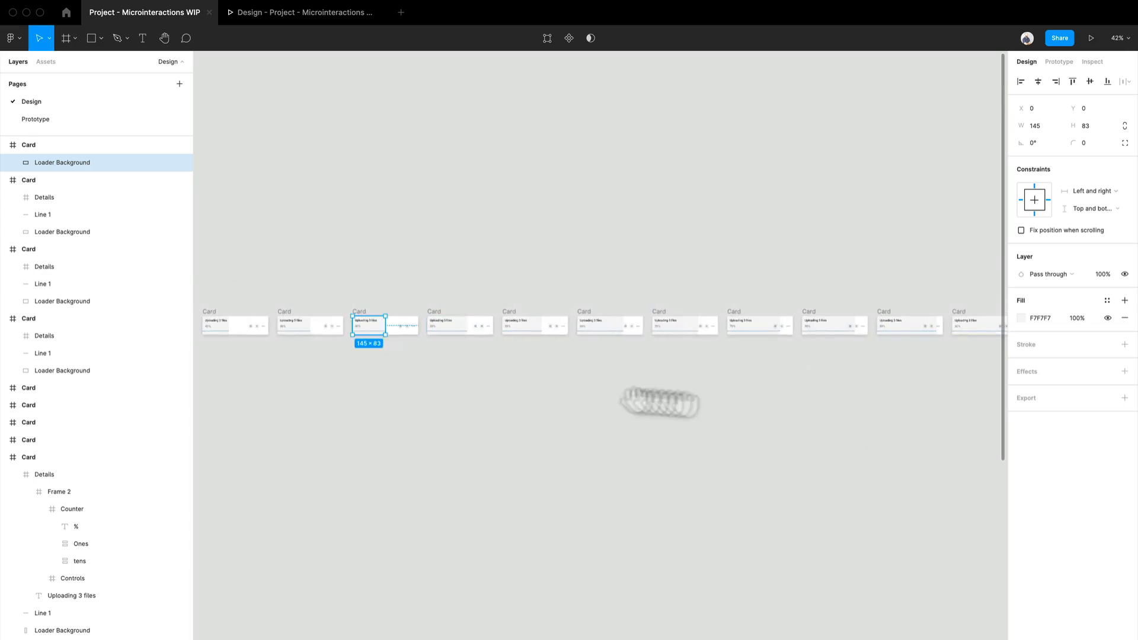
scroll(640, 355, up, 10)
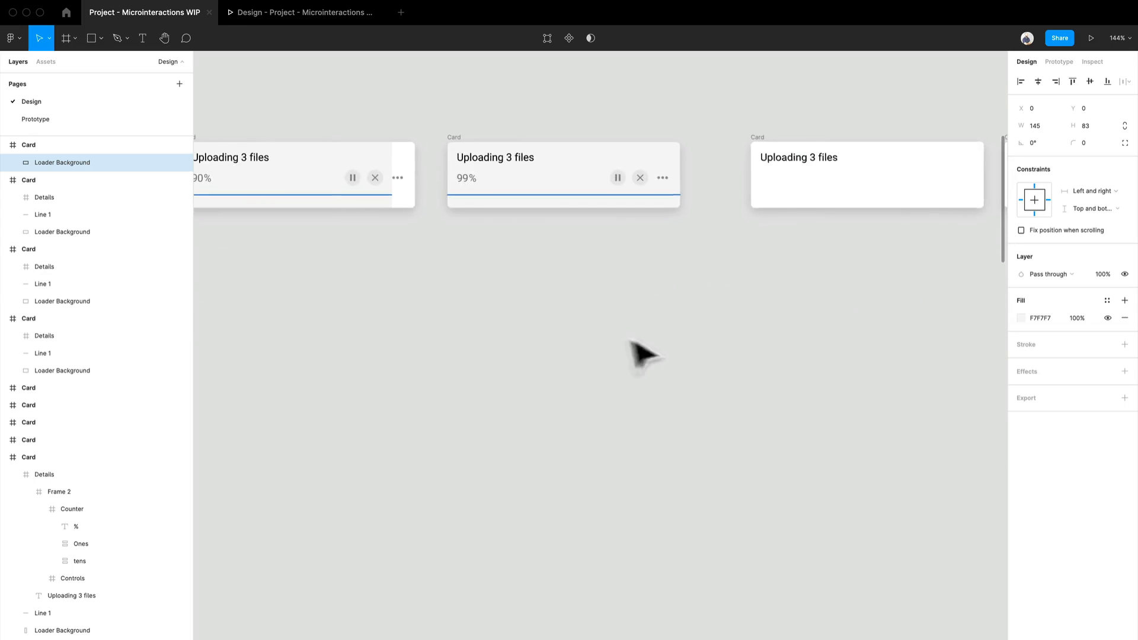
scroll(808, 382, up, 2)
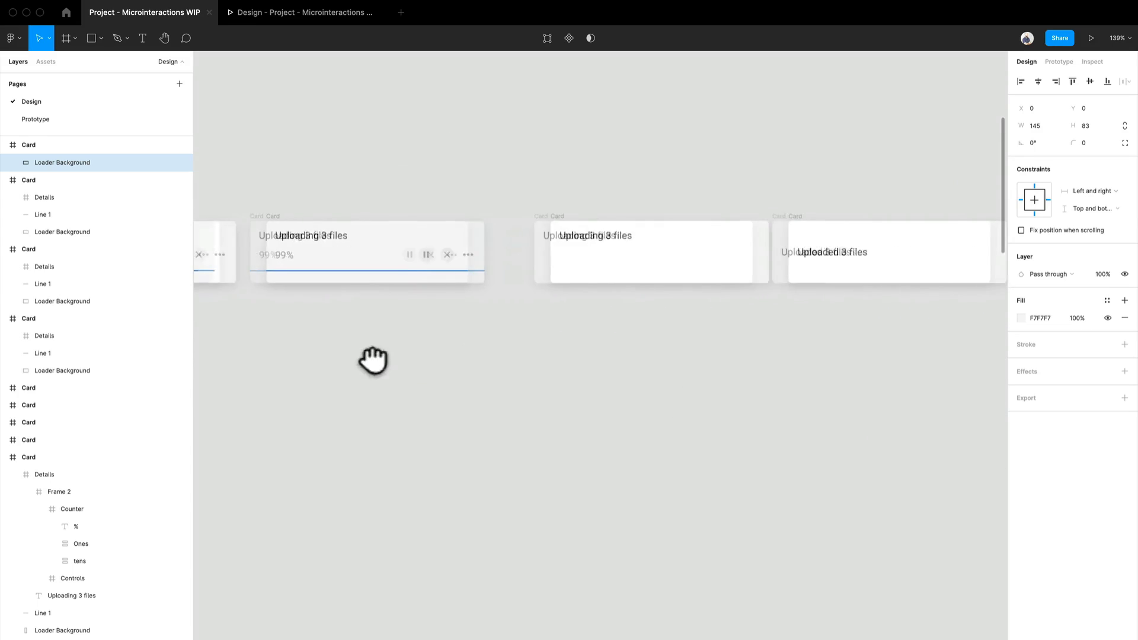
drag(373, 361, 355, 363)
scroll(667, 338, down, 1)
drag(854, 353, 541, 346)
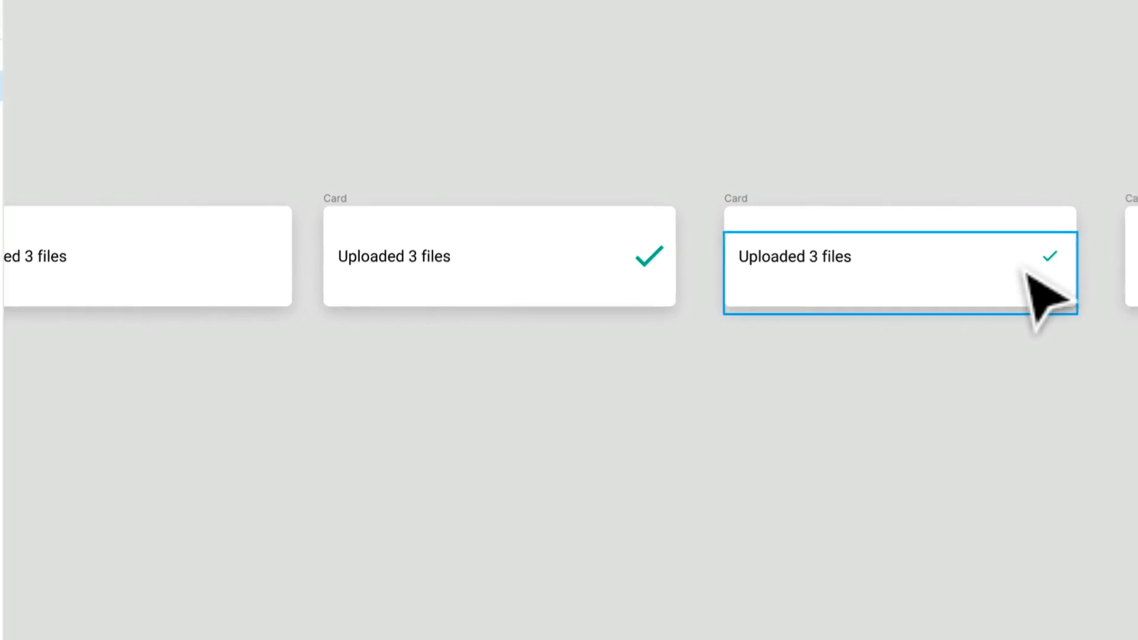
scroll(569, 390, down, 2)
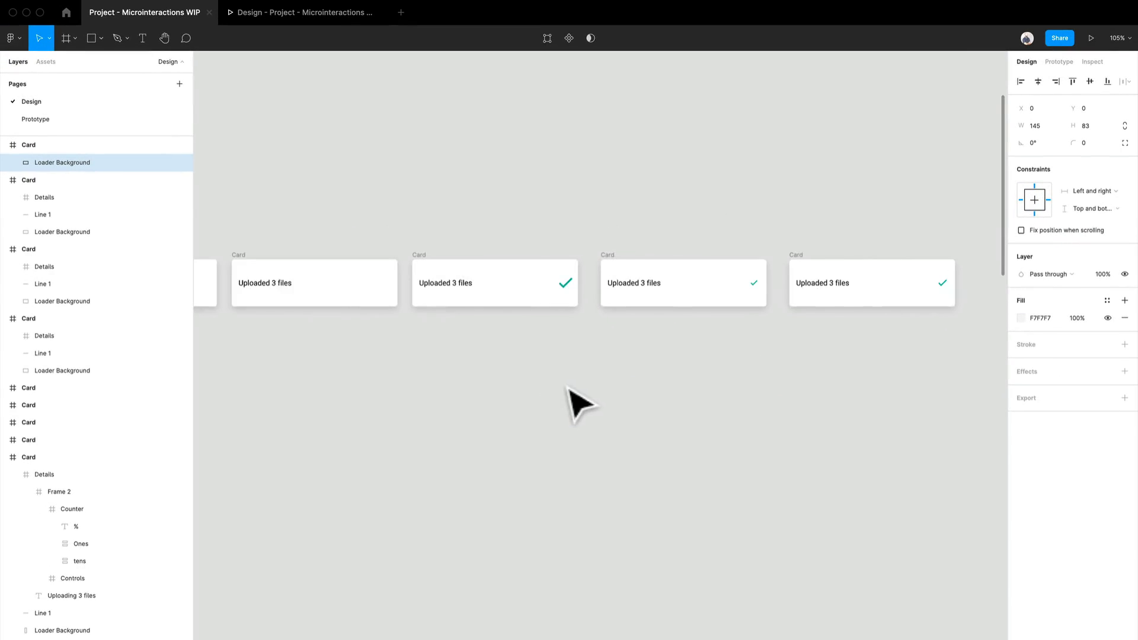
drag(373, 419, 737, 390)
drag(437, 398, 607, 394)
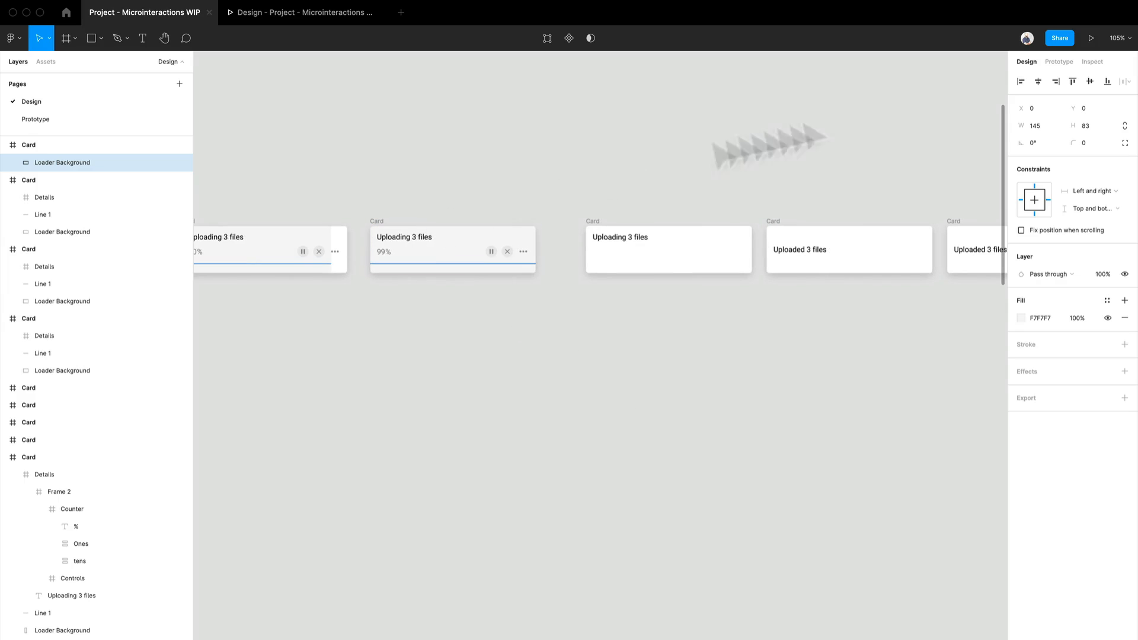
- Play the Complex Uploader flow in the prototype presentation, scale it down or up to fill, and restart it
click(1092, 38)
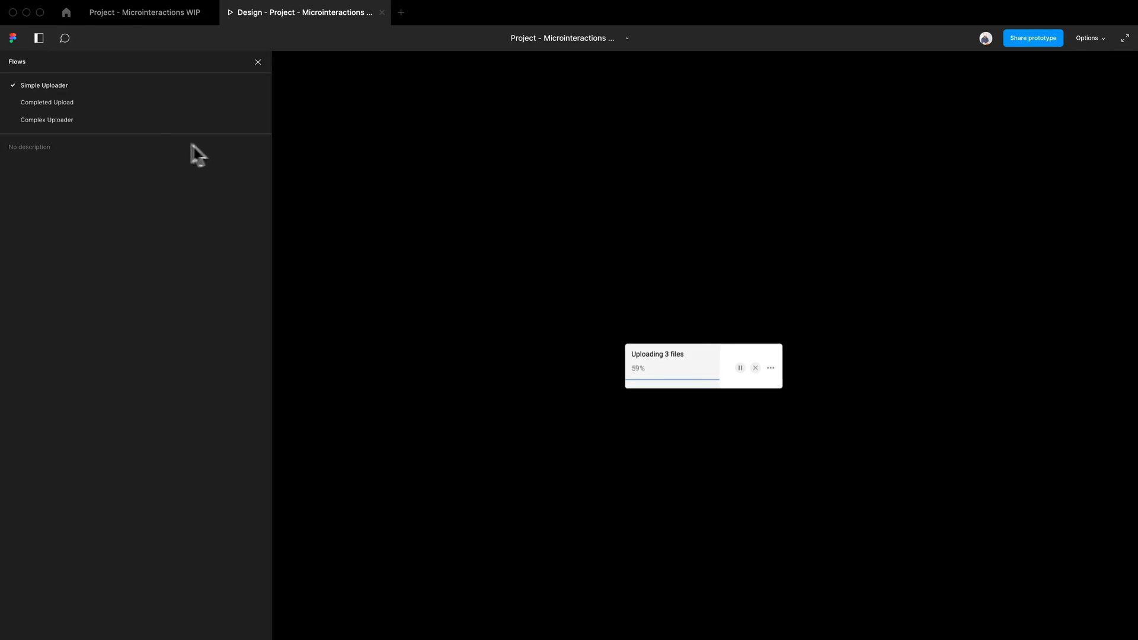
click(152, 118)
click(1085, 37)
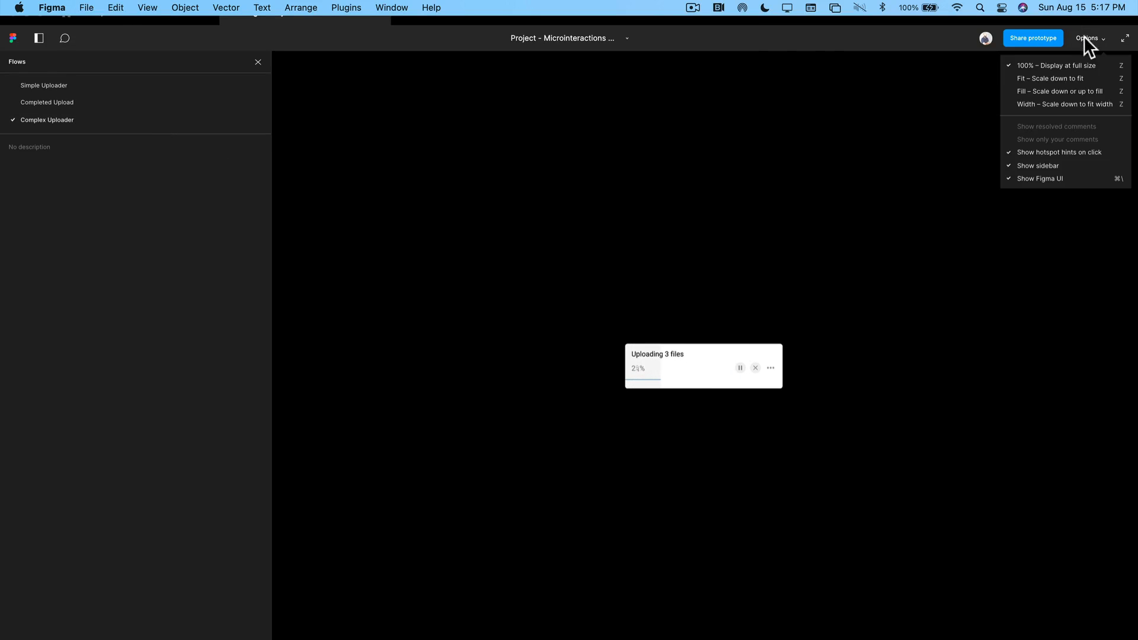
click(1074, 90)
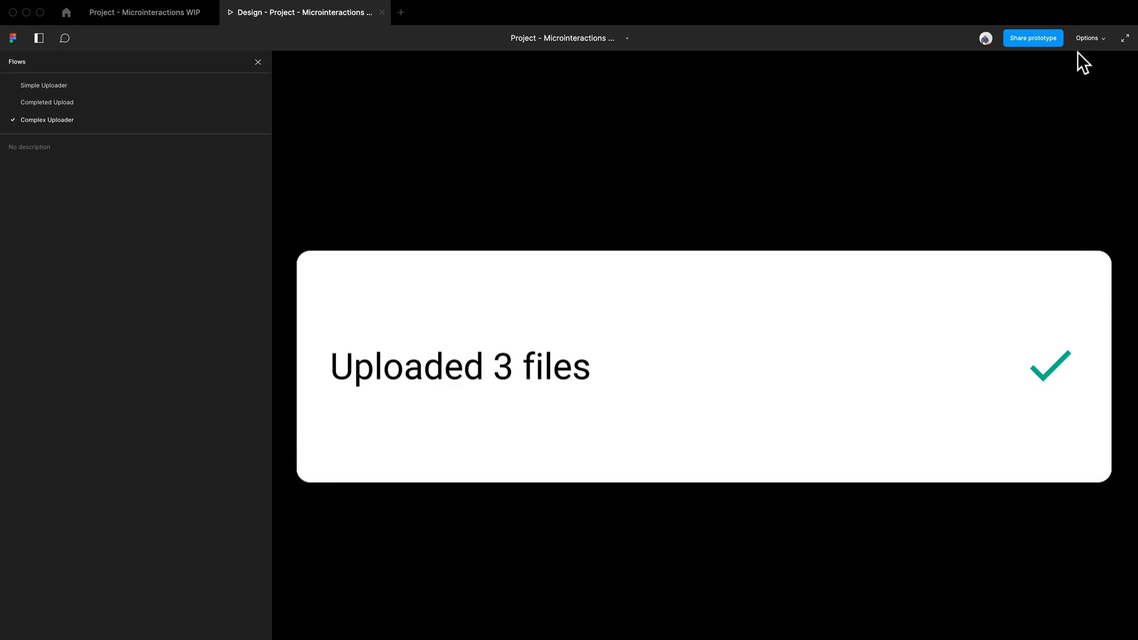
key(r)
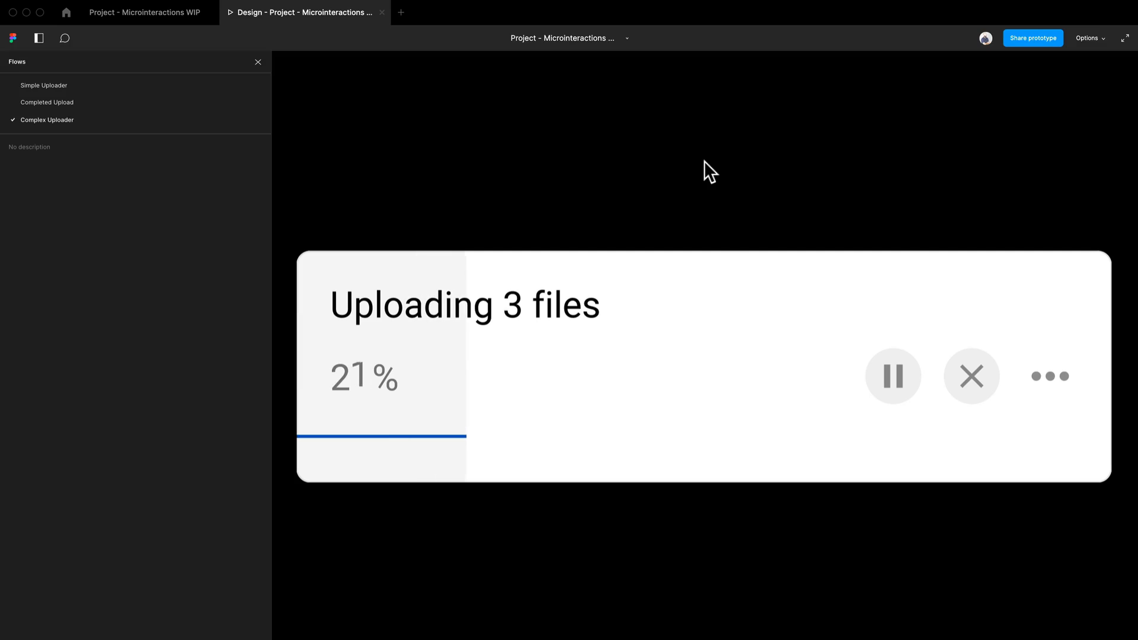
- Return to the Project - Microinteractions WIP design file, review the 1%, 9% and 10% Complex Uploader cards, and clear the selection
click(136, 16)
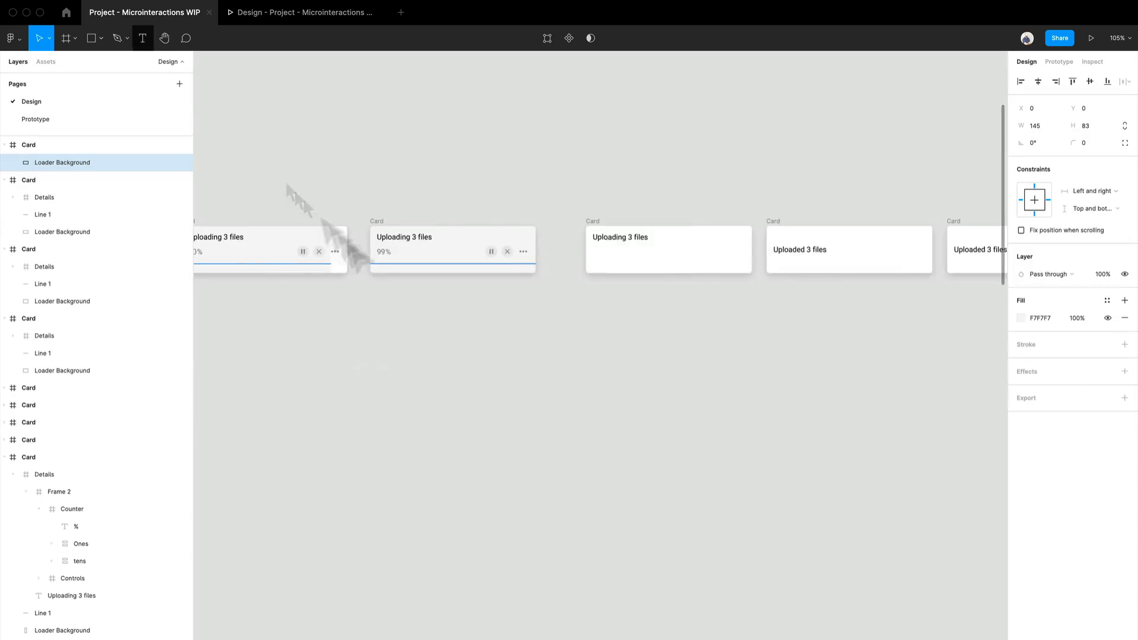
drag(339, 419, 858, 363)
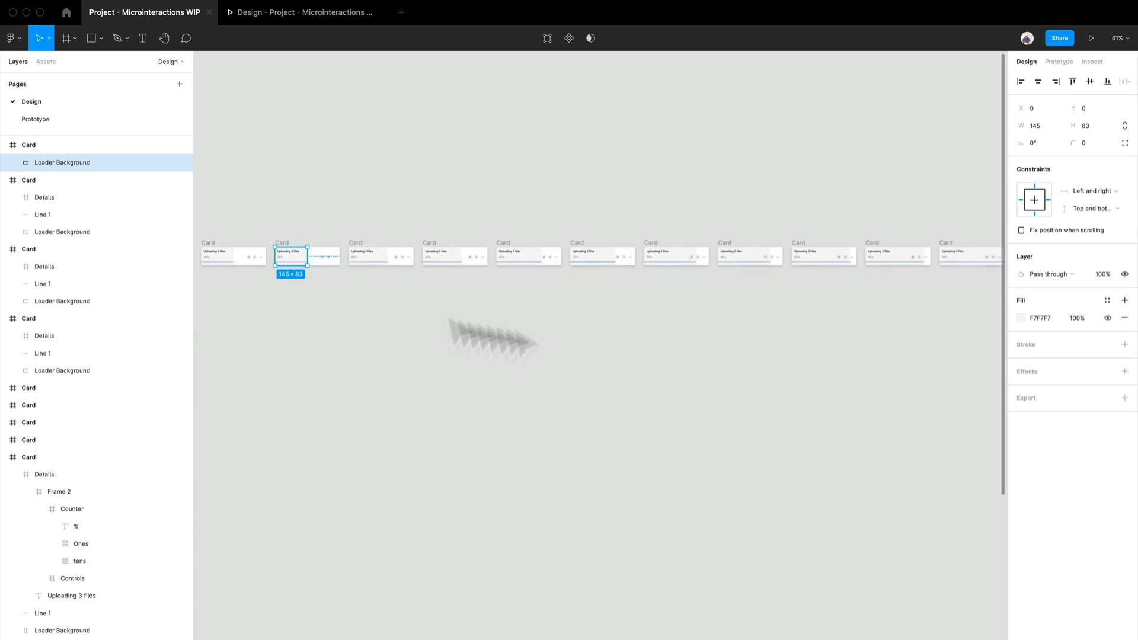
mouse_move(312, 325)
mouse_down()
mouse_move(436, 324)
mouse_move(793, 362)
mouse_up()
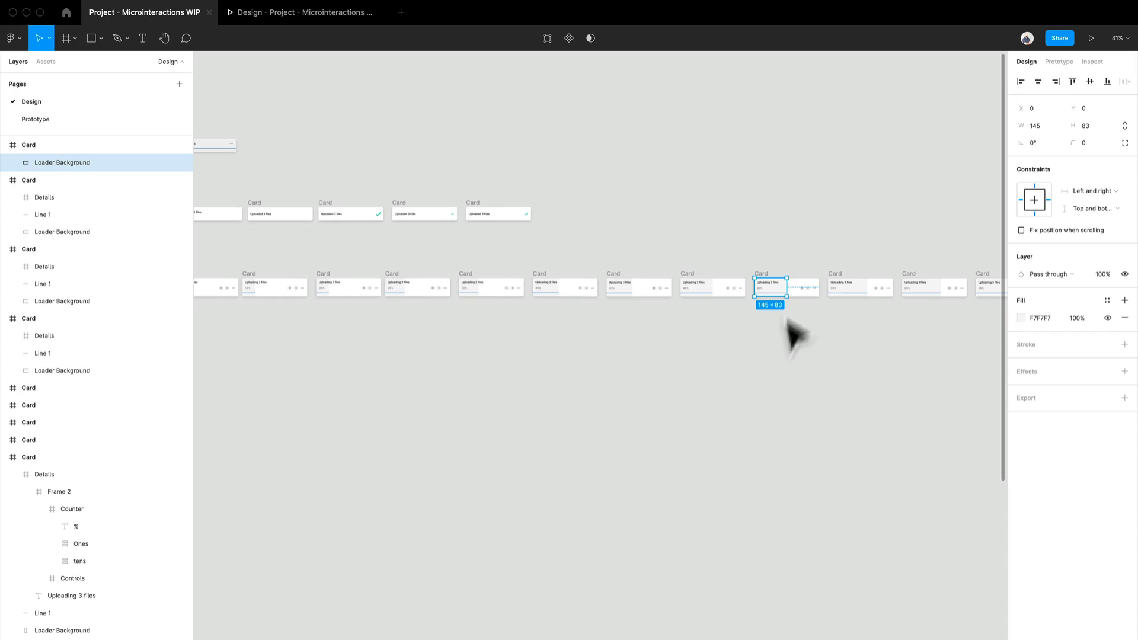
drag(641, 246, 769, 231)
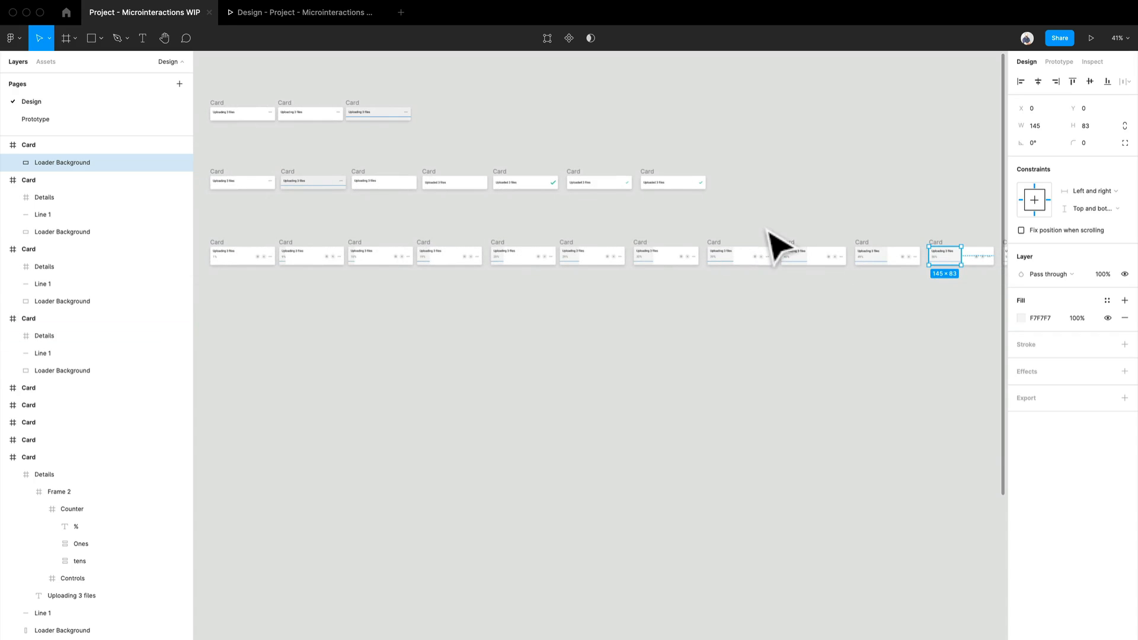
scroll(302, 280, up, 10)
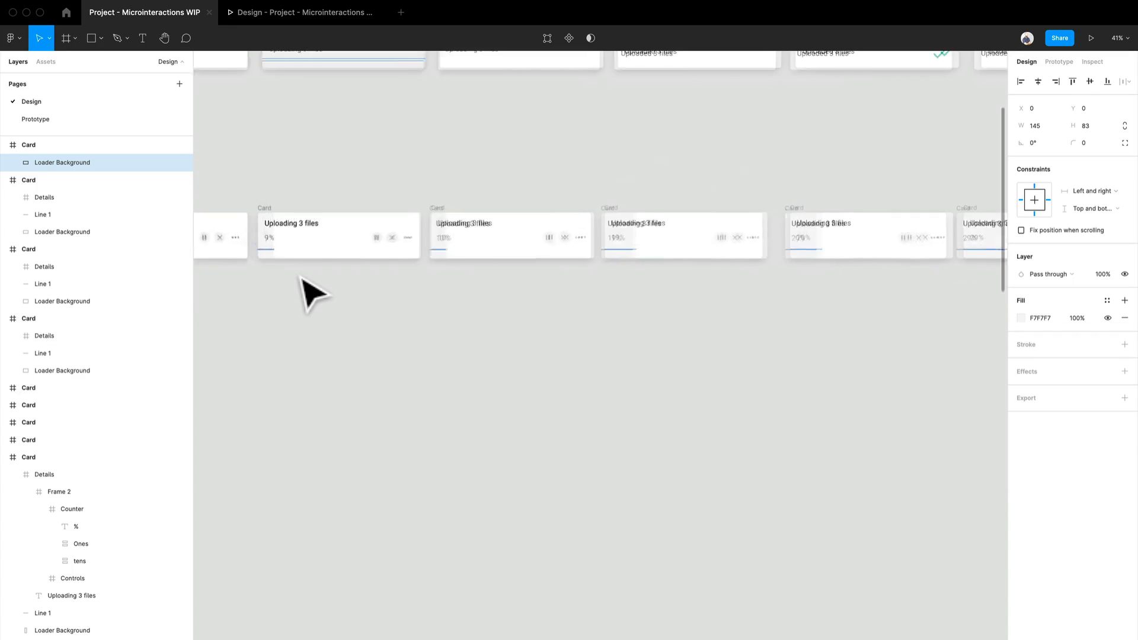
drag(302, 280, 528, 270)
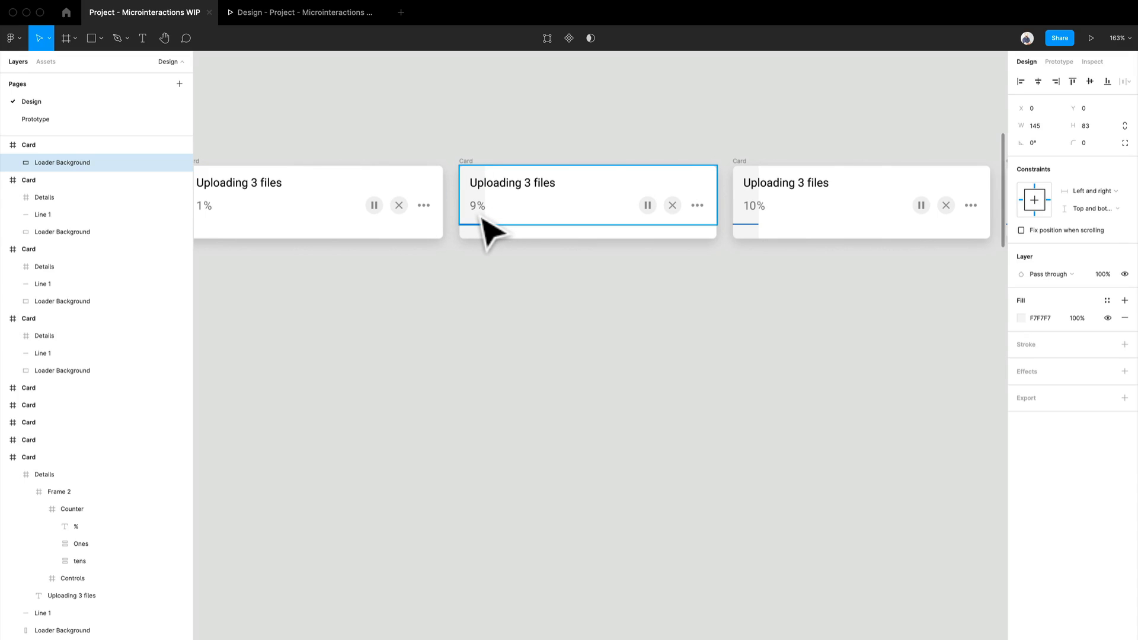
click(501, 329)
scroll(501, 329, down, 2)
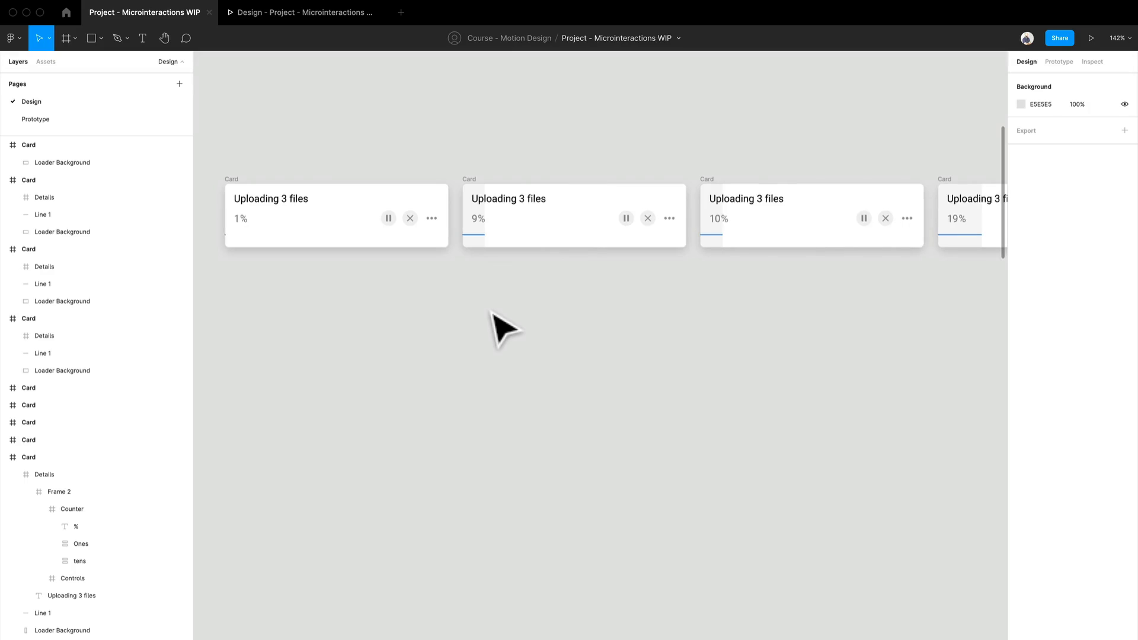
- Compare the card sequences of the Simple Uploader, Completed Upload and Complex Uploader rows
drag(490, 312, 526, 447)
scroll(525, 443, up, 1)
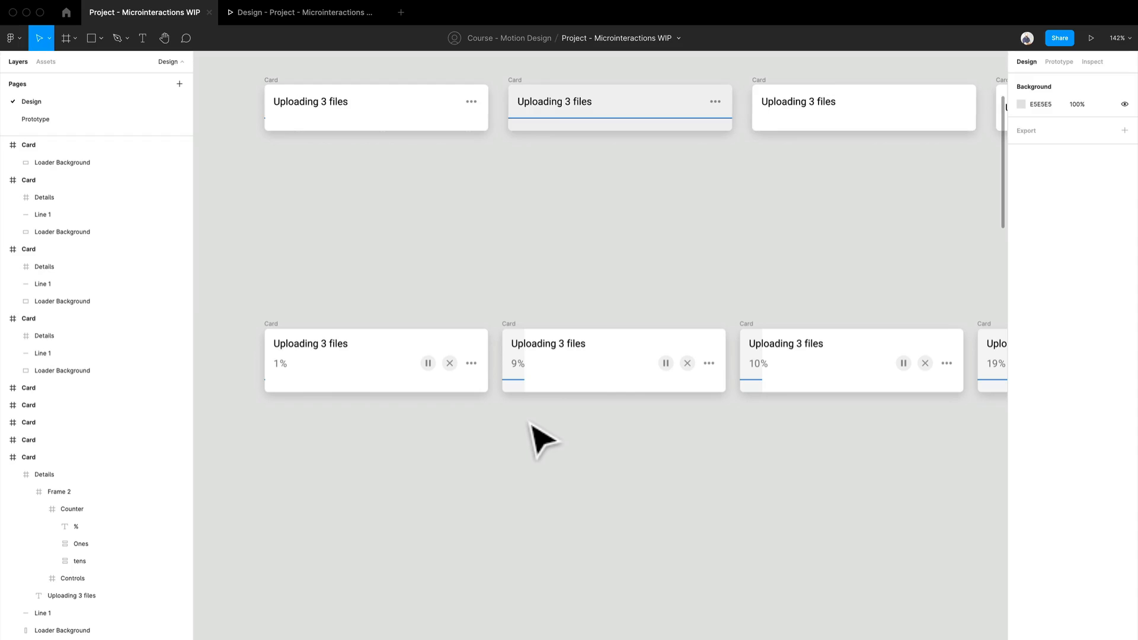
scroll(652, 430, down, 1)
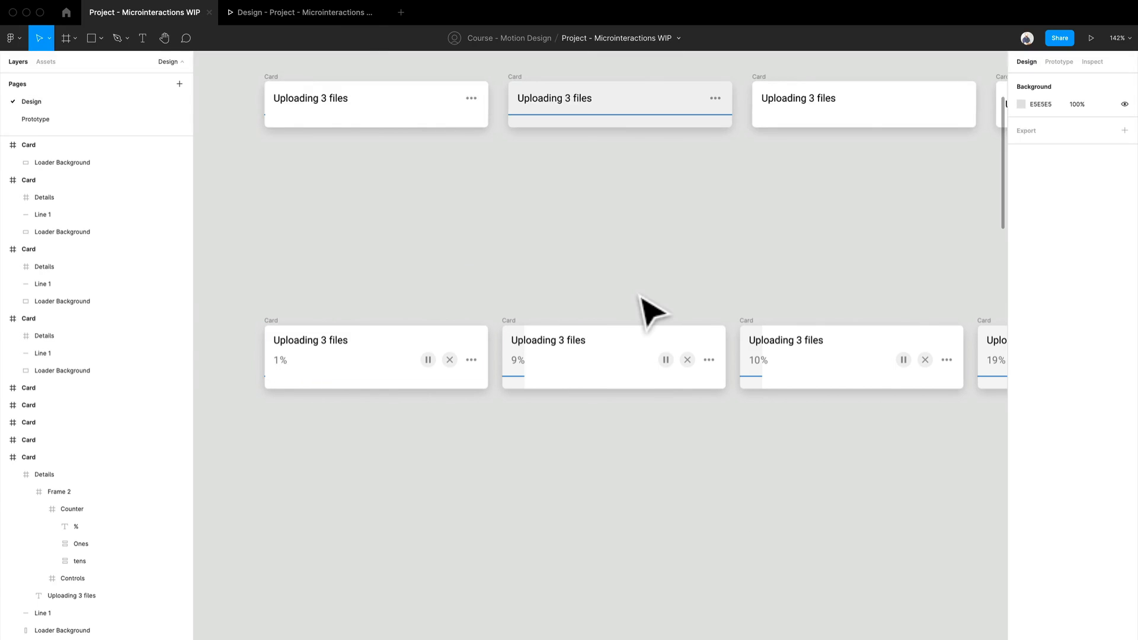
scroll(640, 296, right, 5)
scroll(504, 256, down, 3)
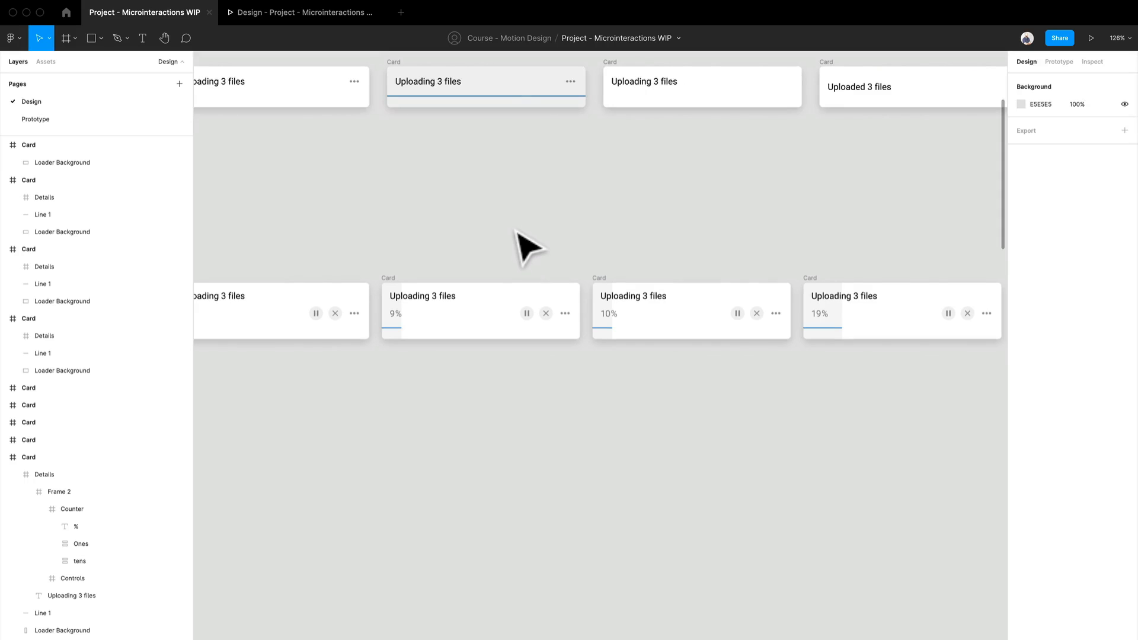
drag(515, 232, 570, 383)
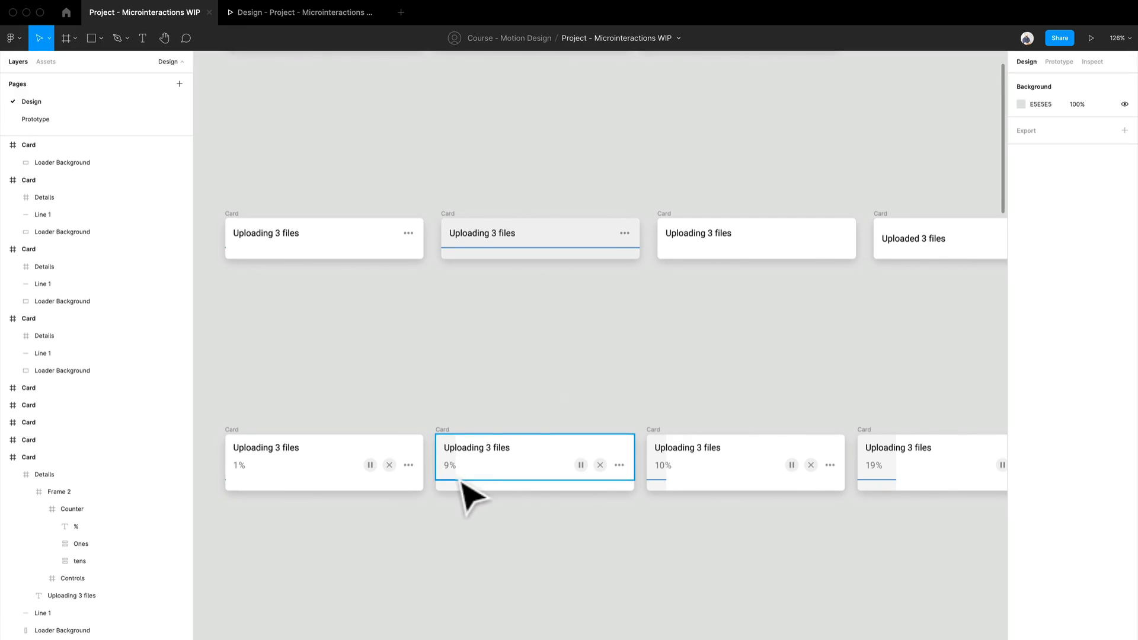
drag(534, 350, 407, 448)
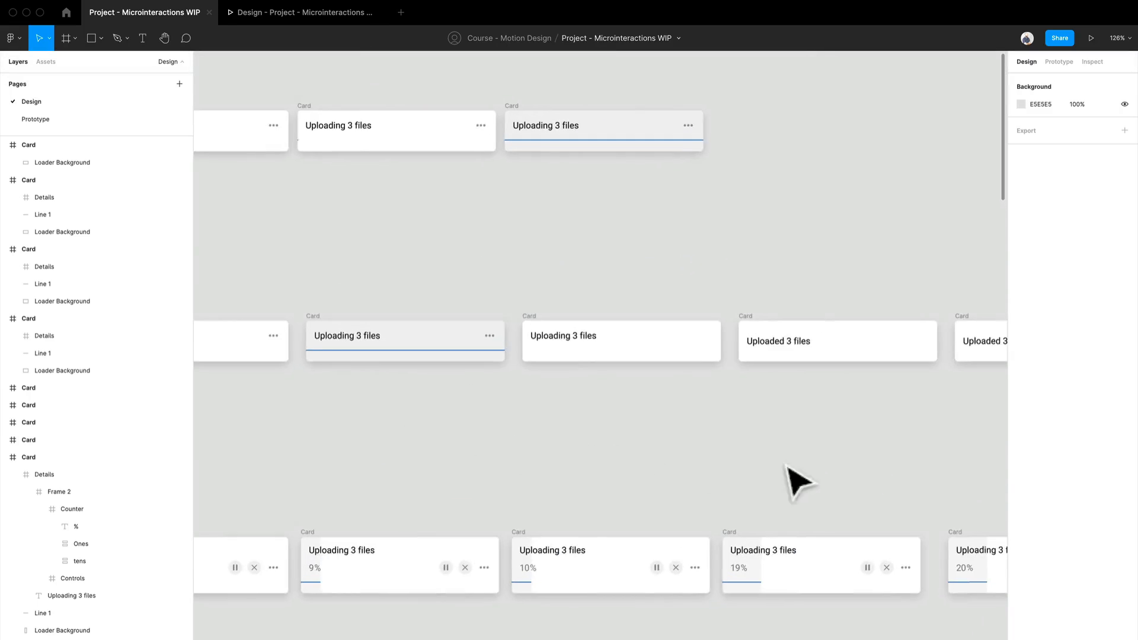
drag(786, 468, 448, 418)
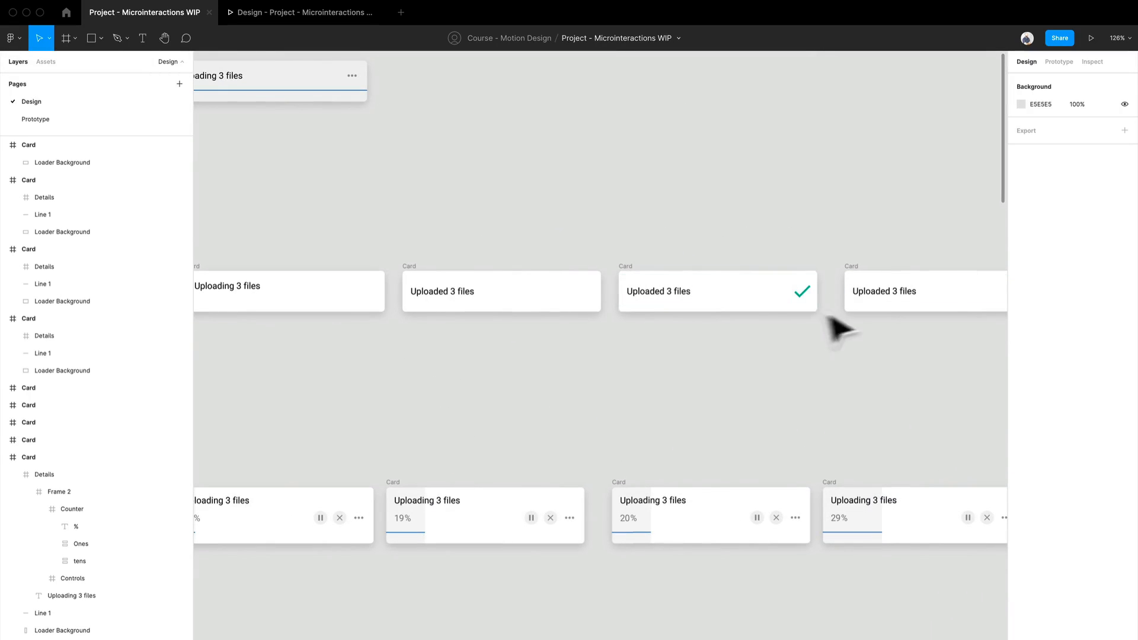
drag(858, 405, 656, 420)
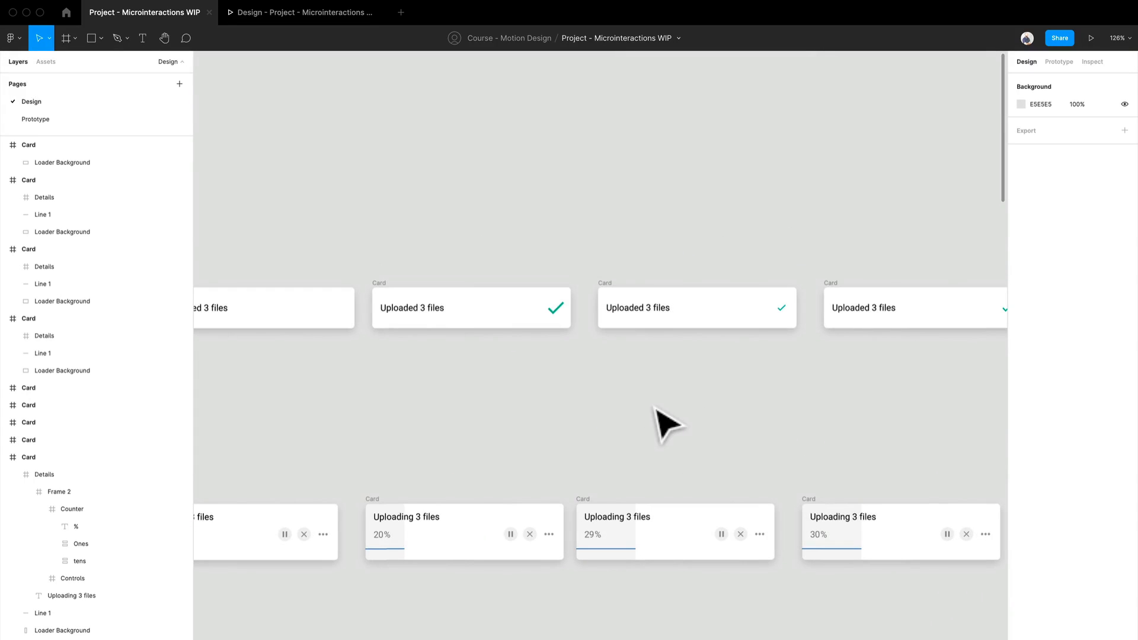
scroll(511, 401, down, 1)
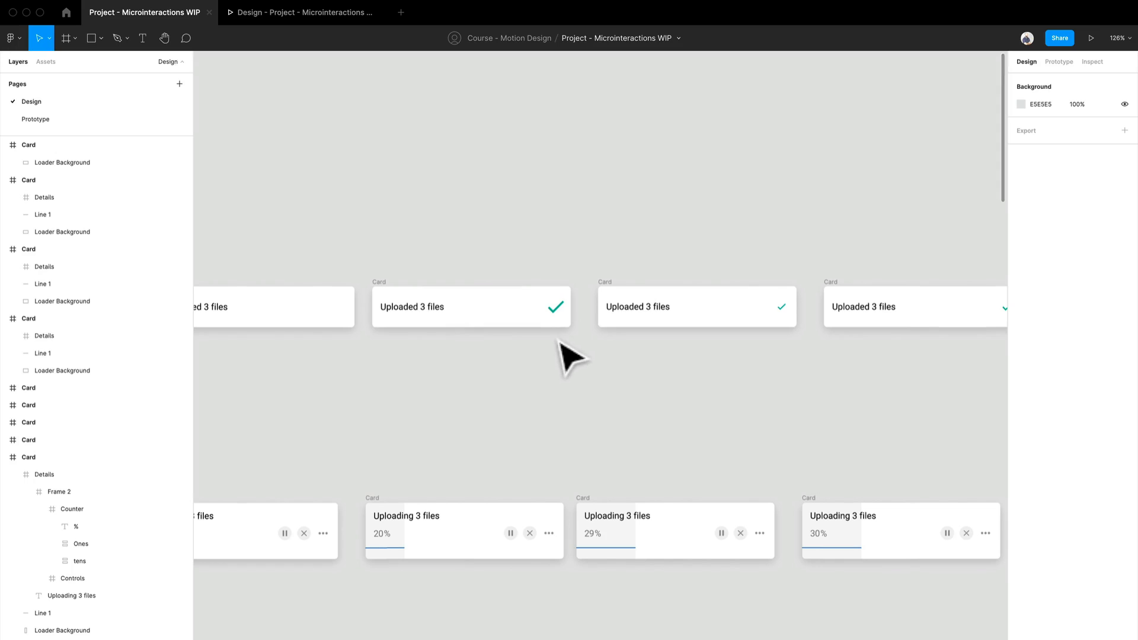
drag(464, 403, 729, 402)
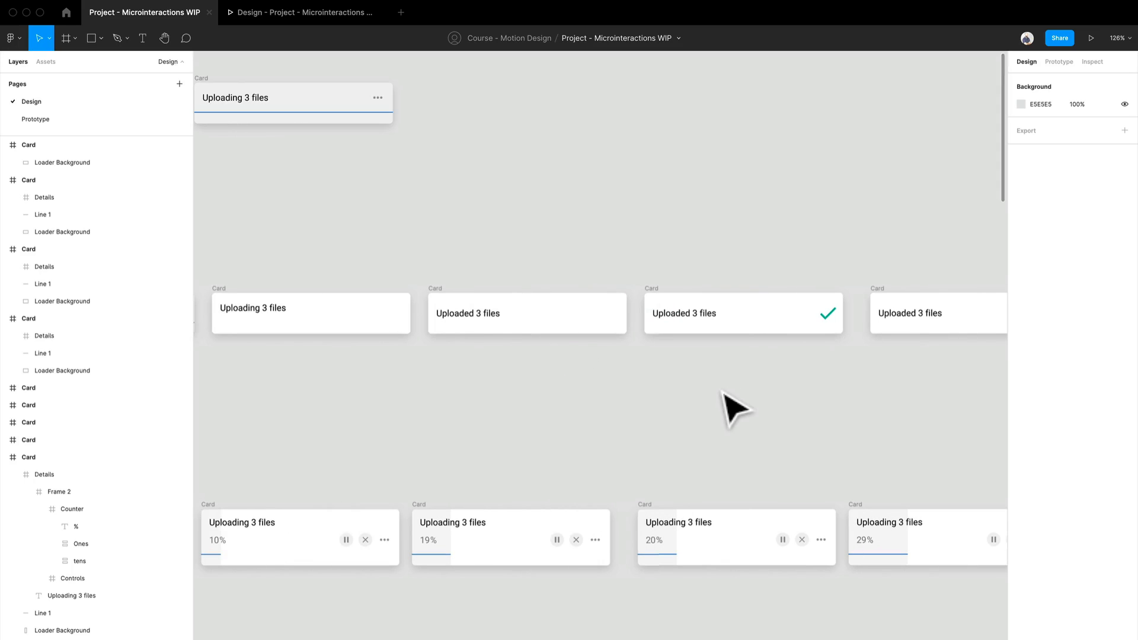
drag(489, 406, 759, 431)
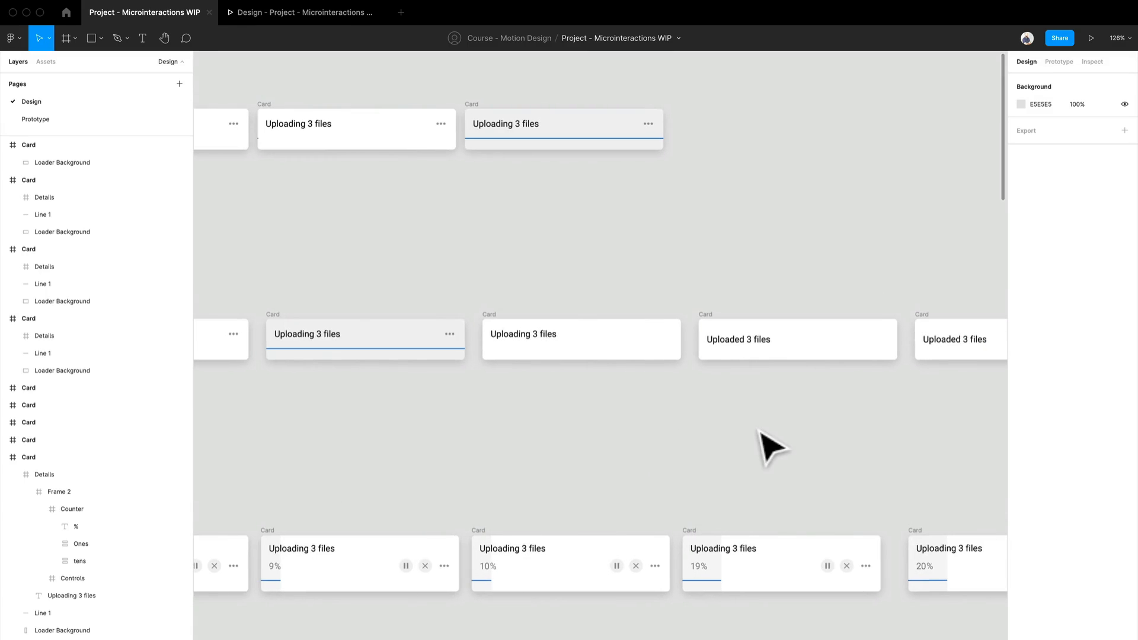
scroll(830, 448, right, 5)
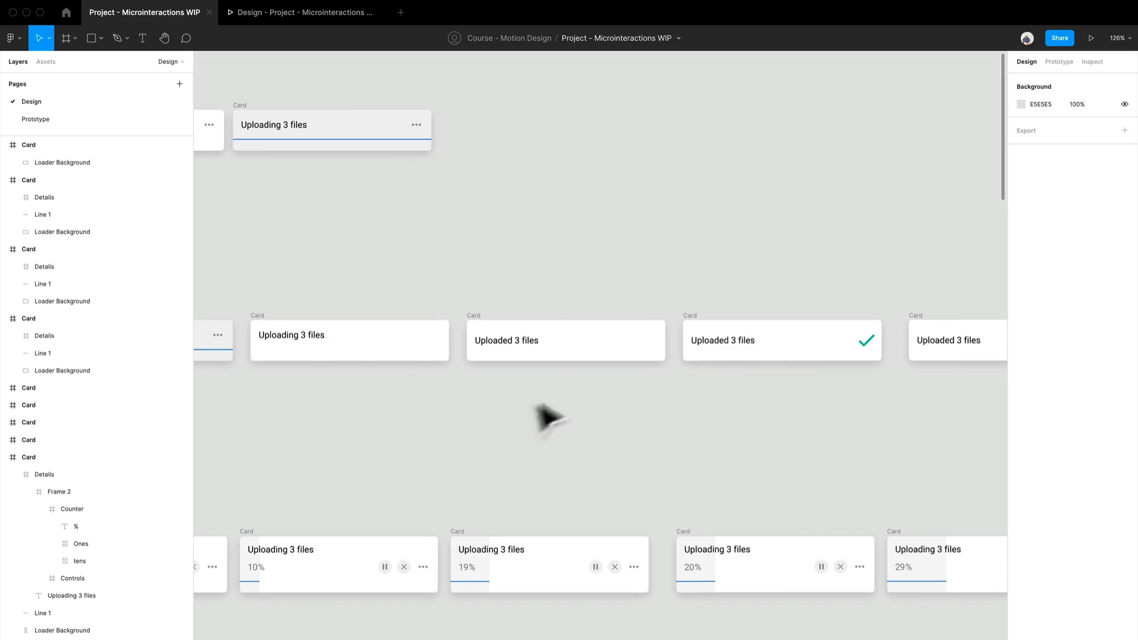
drag(434, 432, 610, 411)
drag(478, 292, 757, 262)
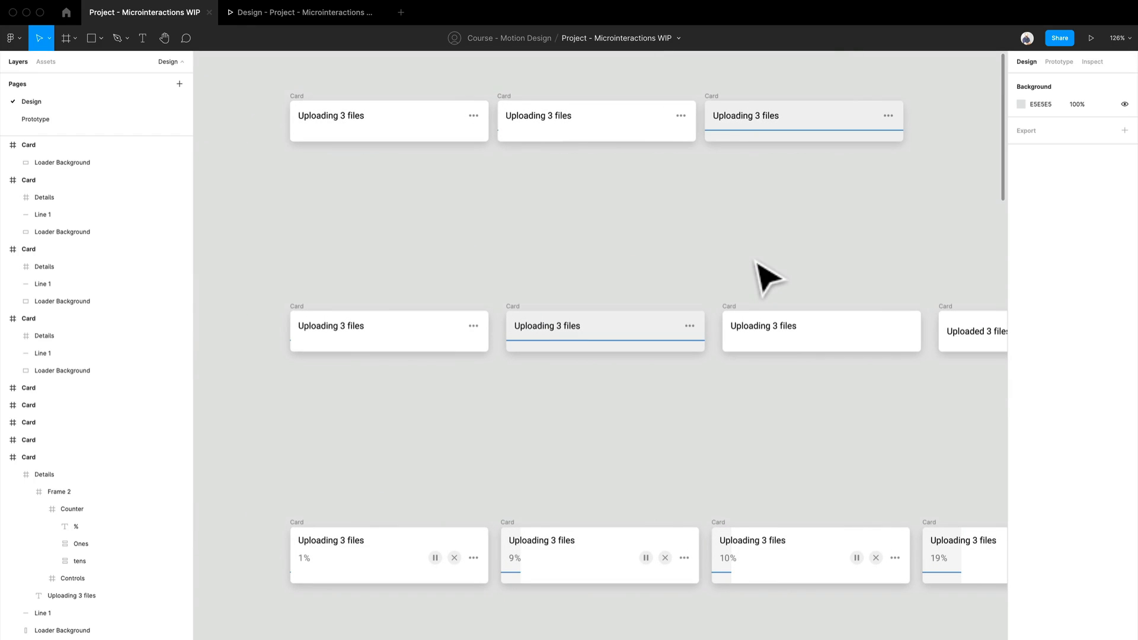